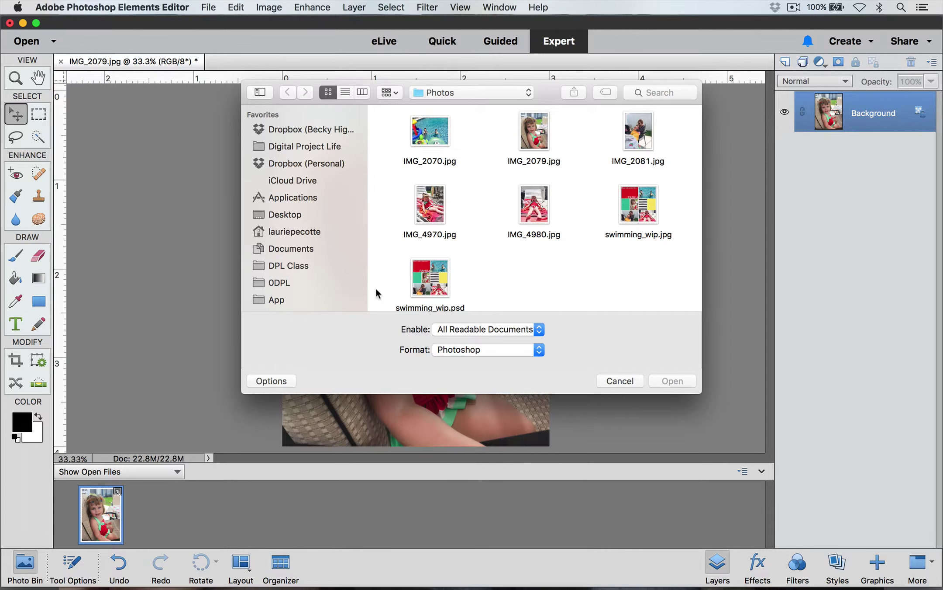
- Open bh_adventureawaits_3x4overlays_02.png from DPL Class > Adventure Awaits > Overlays > 3x4 Overlays
click(289, 269)
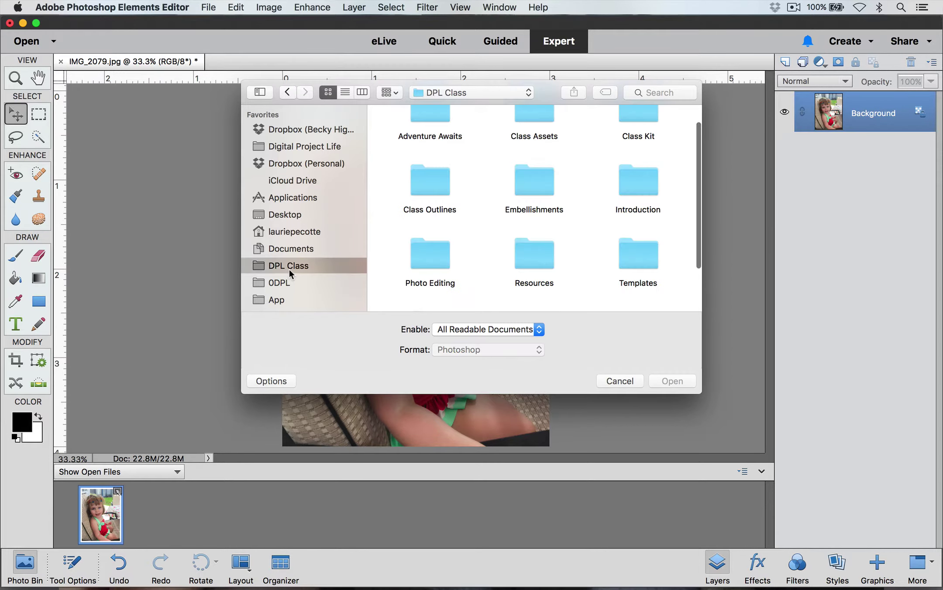
click(423, 117)
double_click(423, 117)
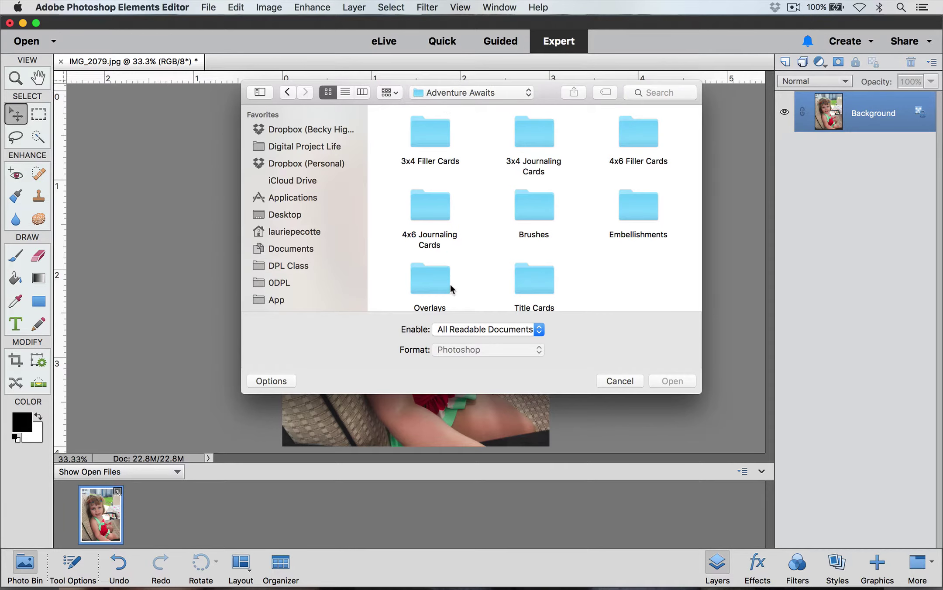
double_click(435, 277)
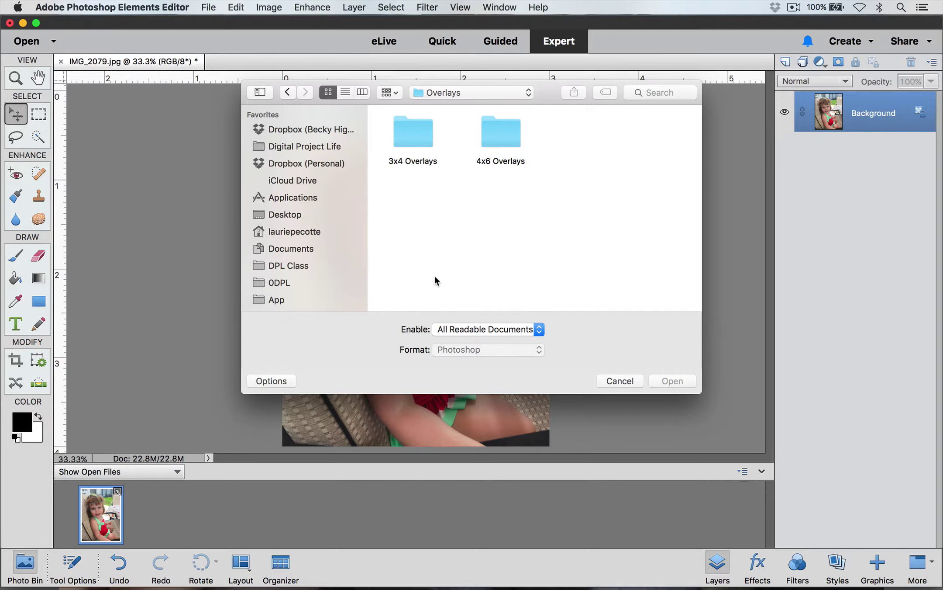
click(412, 131)
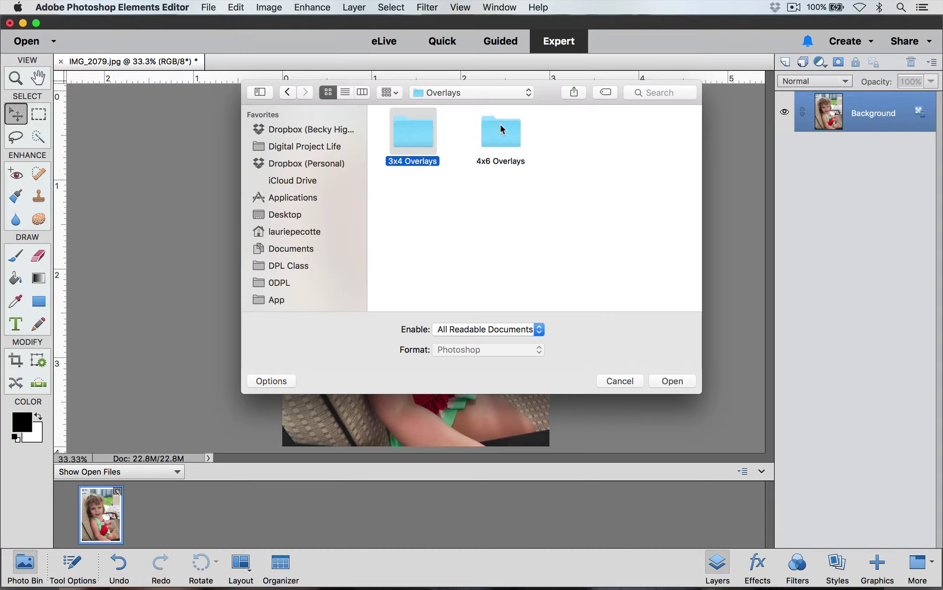
double_click(400, 138)
click(524, 136)
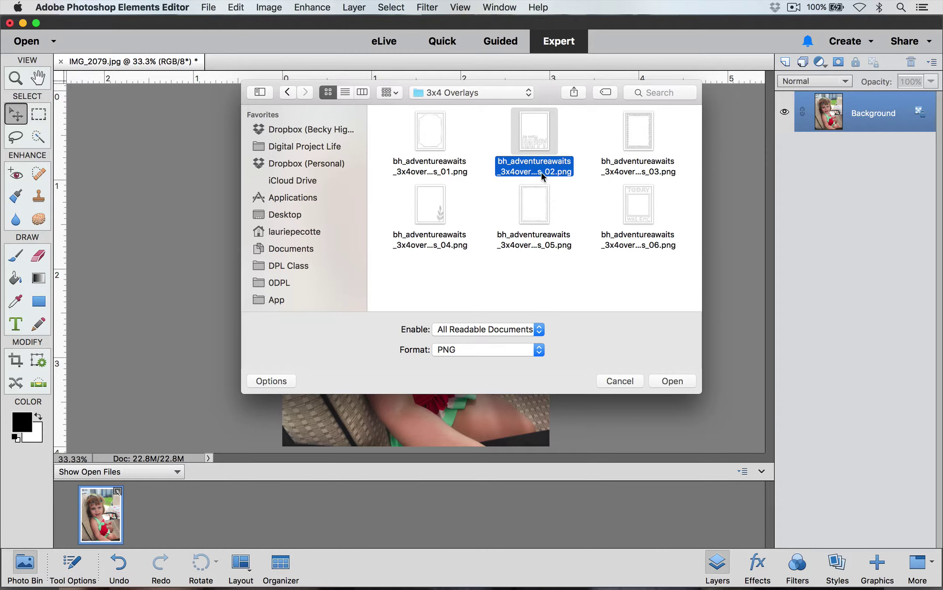
click(686, 381)
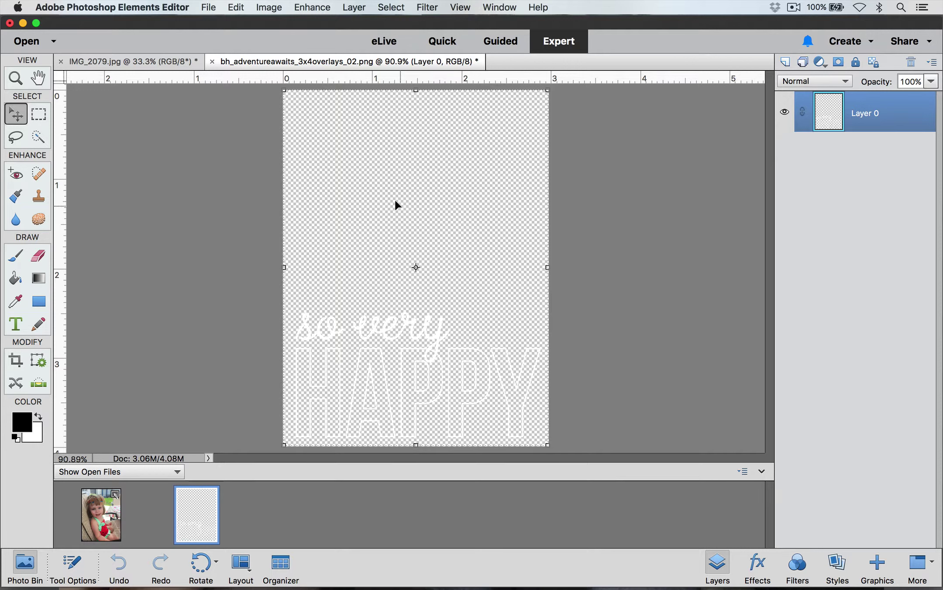
- Deselect, then drag the overlay's Layer 0 onto IMG_2079 so it lands as Layer 1
key(super+d)
click(396, 201)
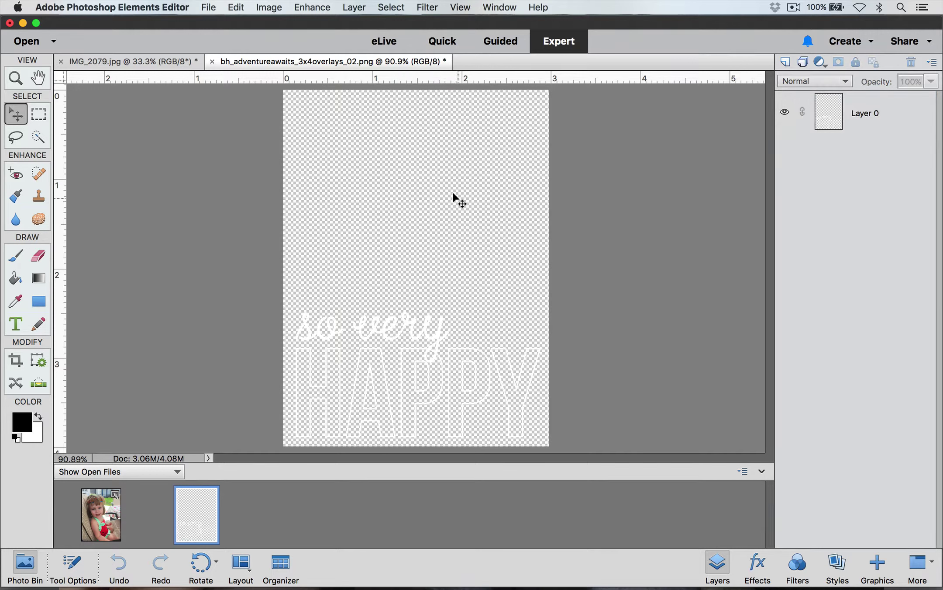
click(371, 250)
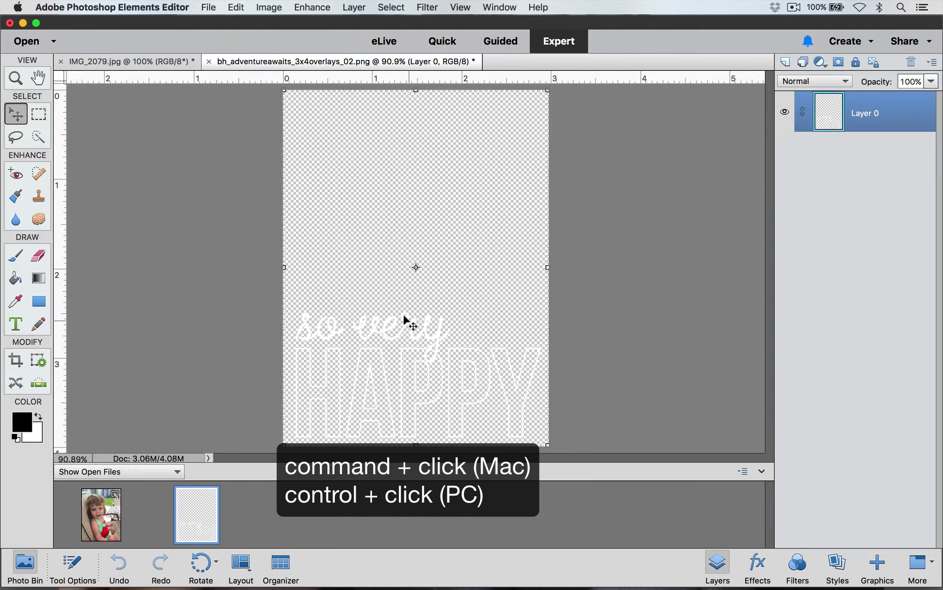
drag(403, 316, 118, 475)
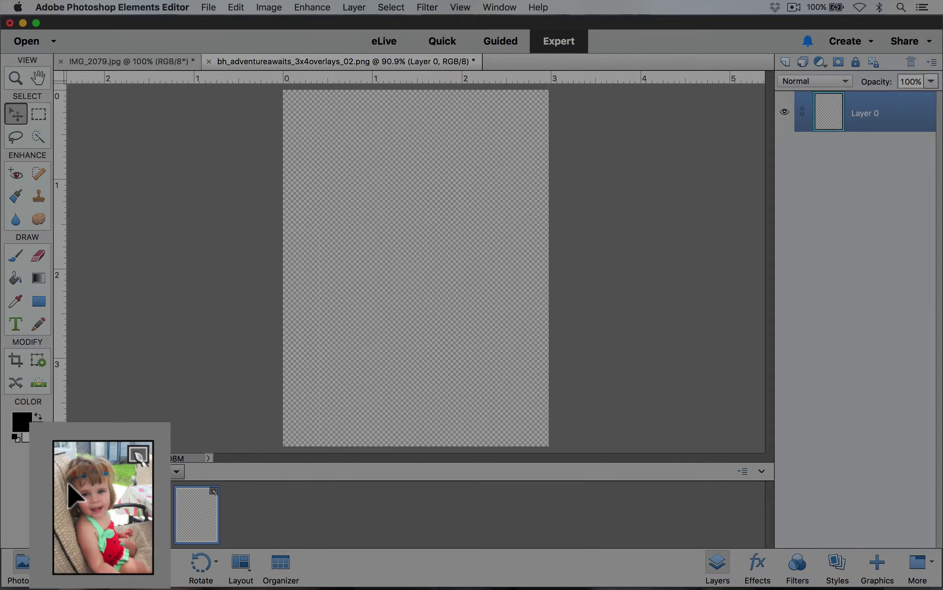
drag(89, 508, 90, 510)
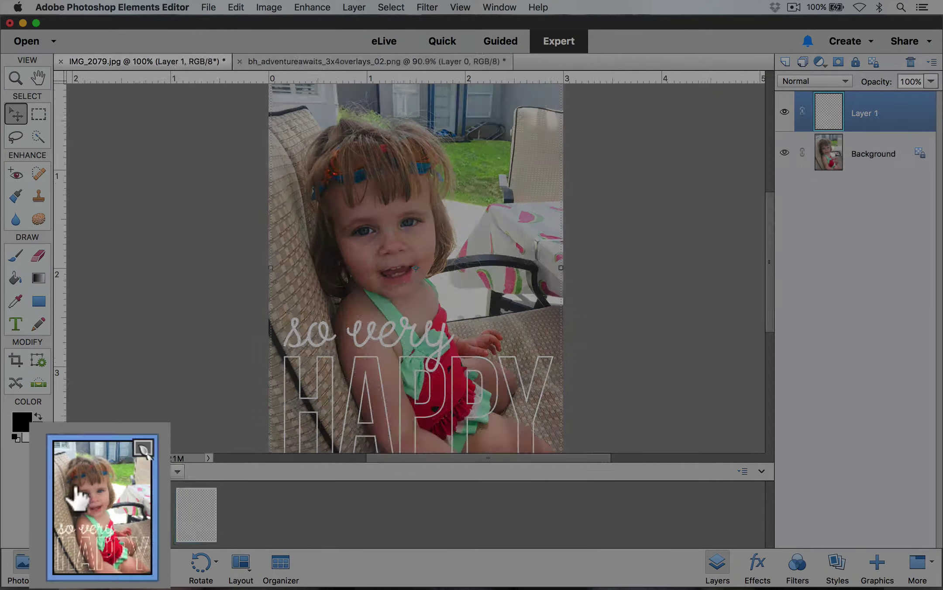
key(super+minus)
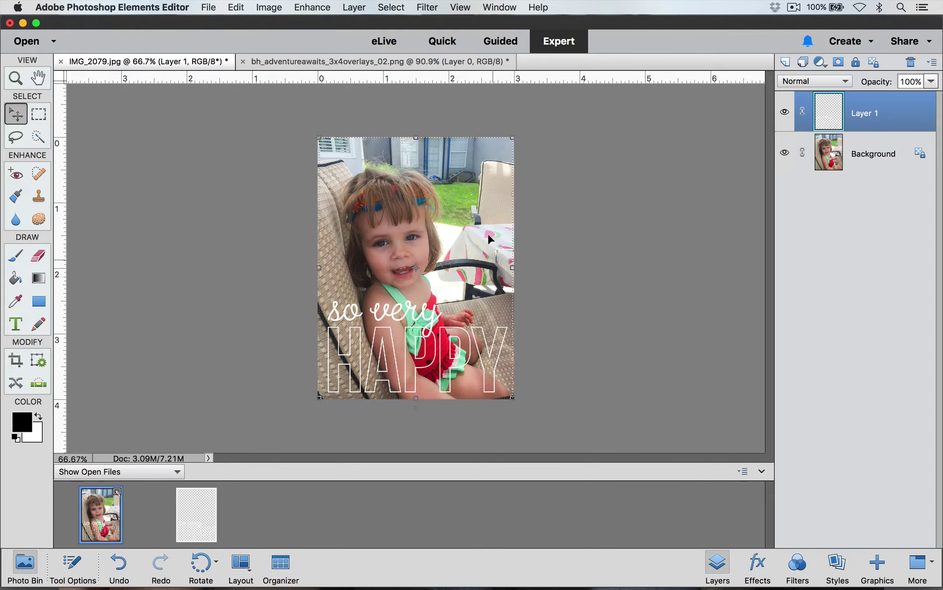
click(426, 284)
click(478, 381)
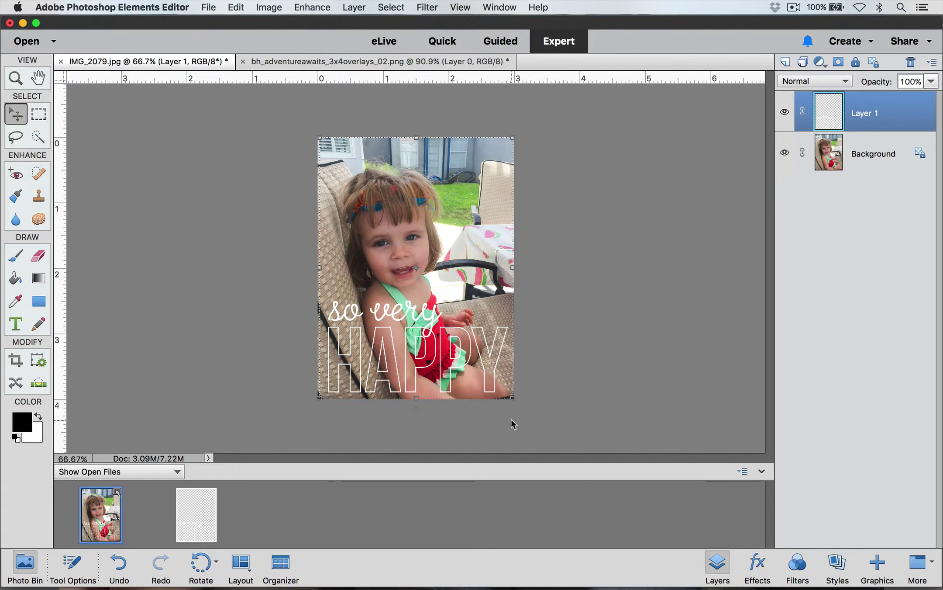
click(579, 398)
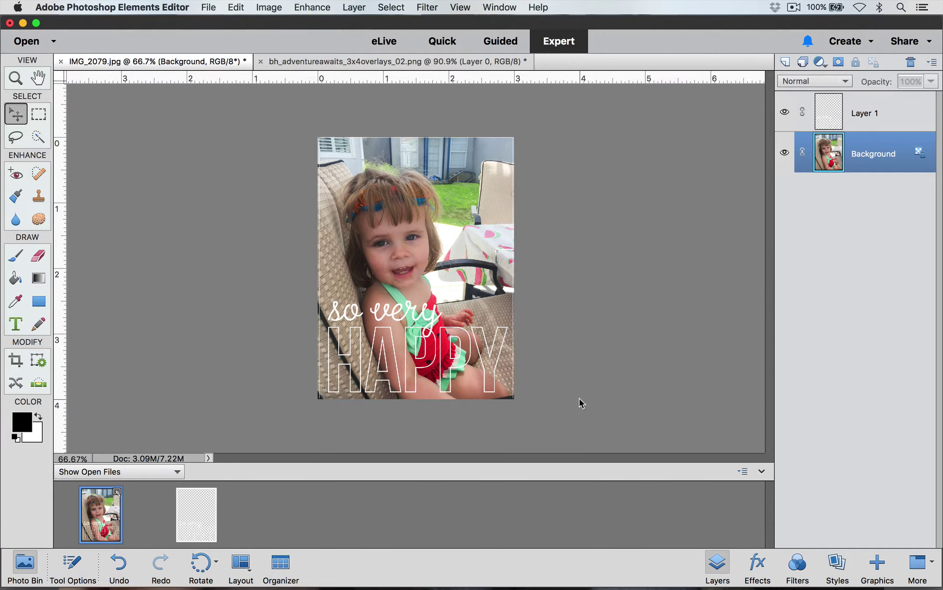
key(super+plus)
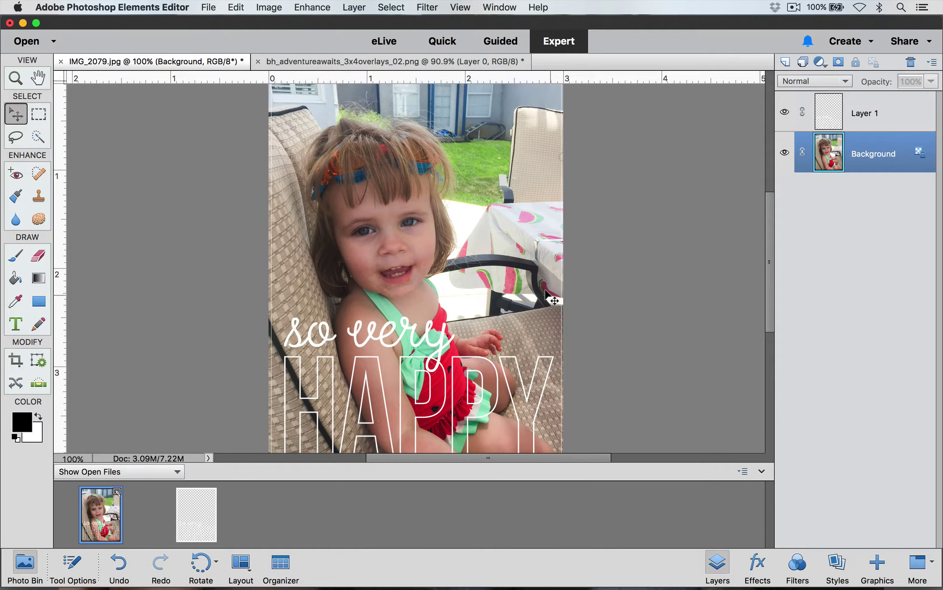
key(super+minus)
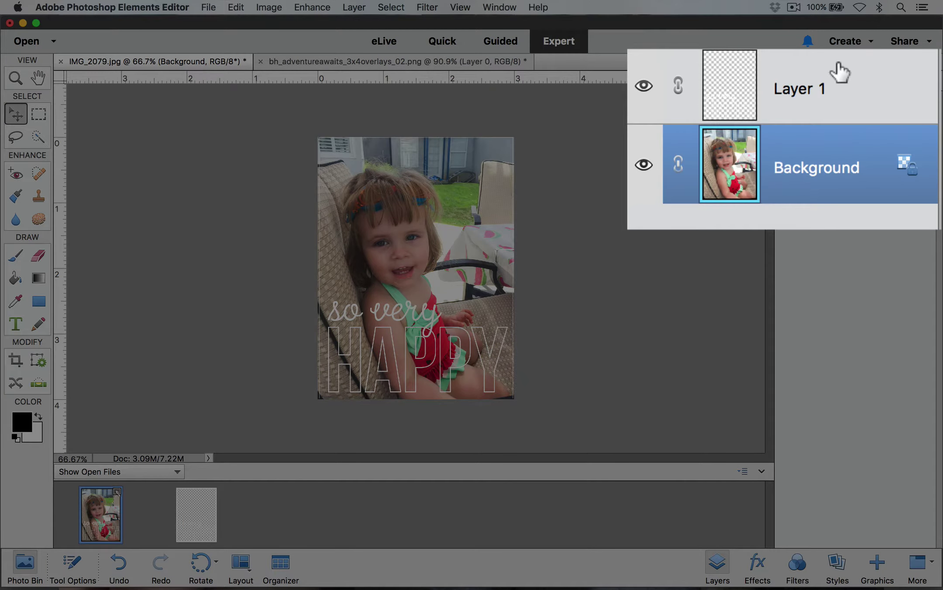
click(839, 72)
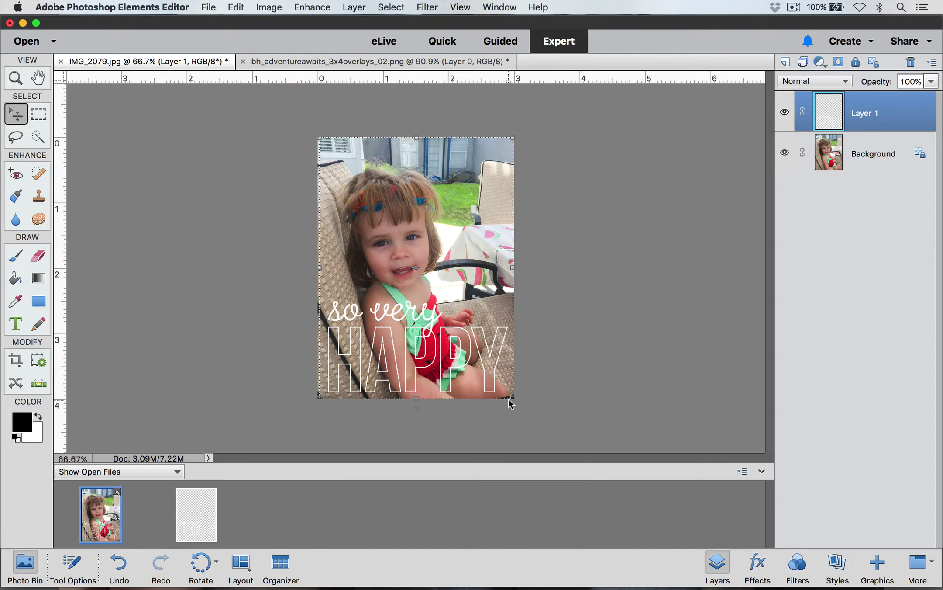
- Scale the overlay outward from its corners to 104.18% and commit the transform
click(510, 396)
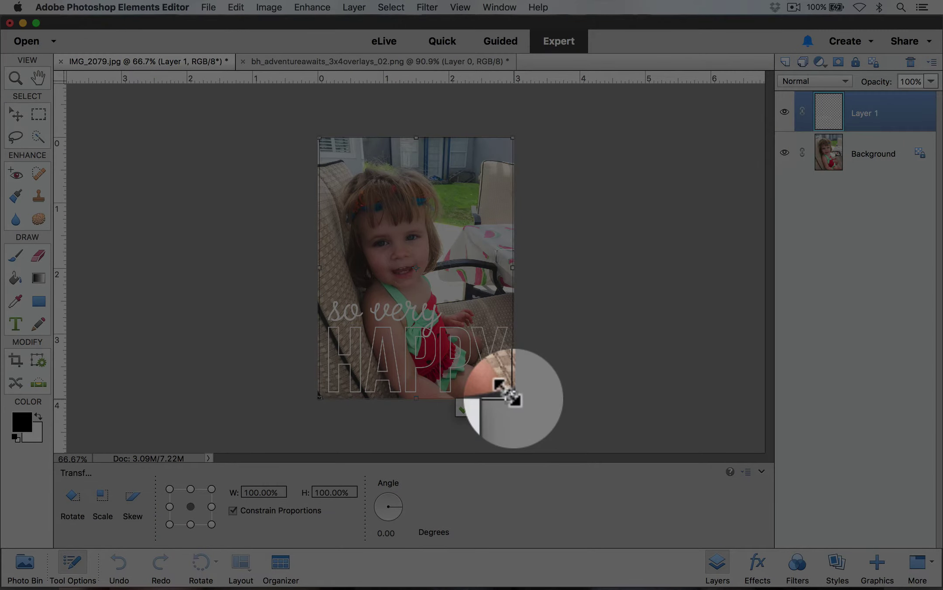
drag(511, 396, 516, 400)
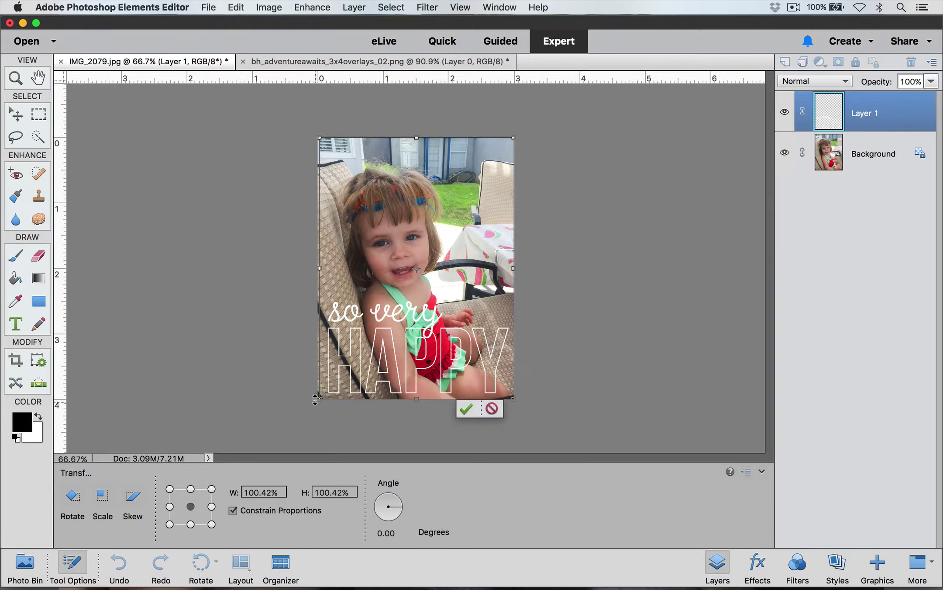
drag(316, 399, 310, 406)
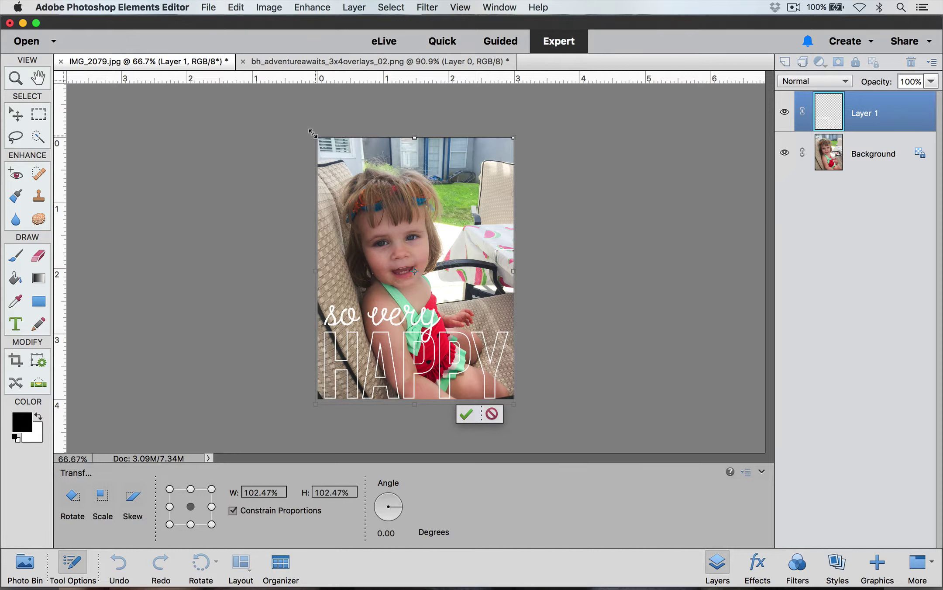
drag(315, 138, 310, 125)
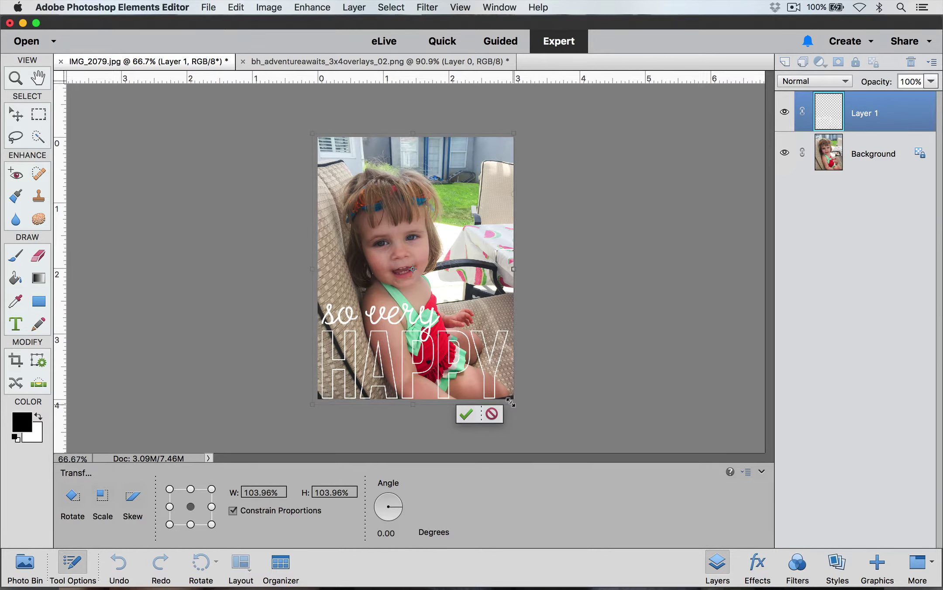
drag(513, 402, 515, 403)
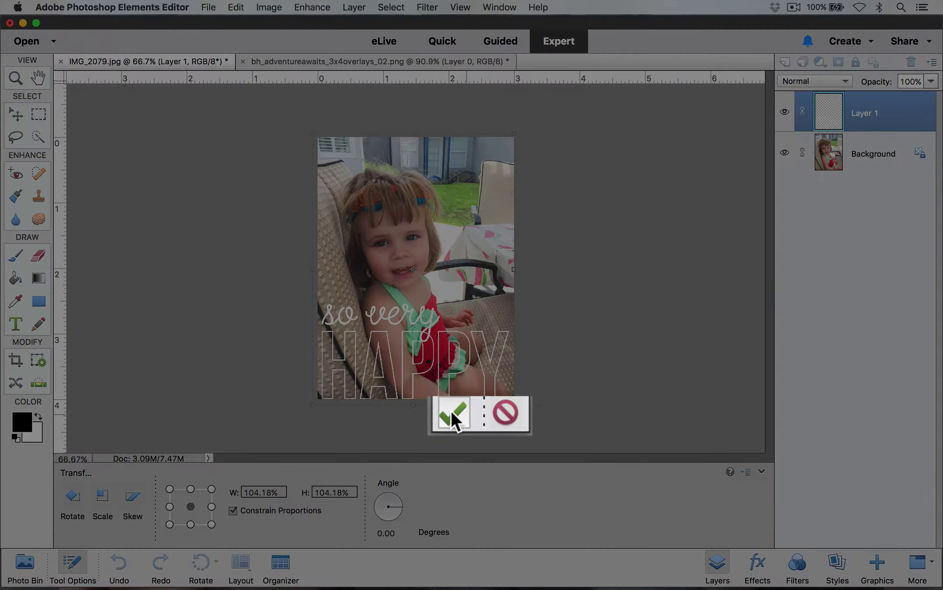
click(451, 410)
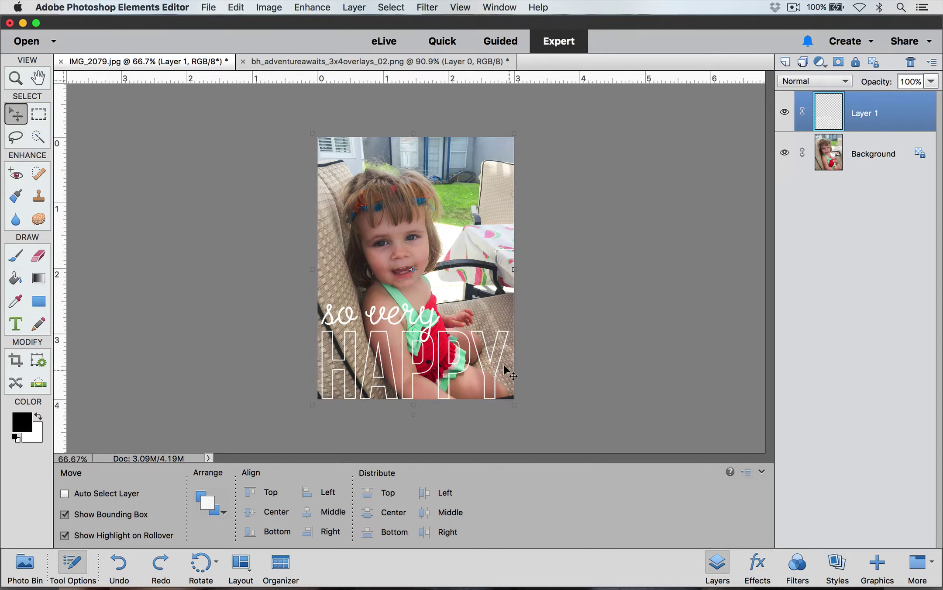
- Undo the overlay resize and zoom in close on the girl's face
key(super+z)
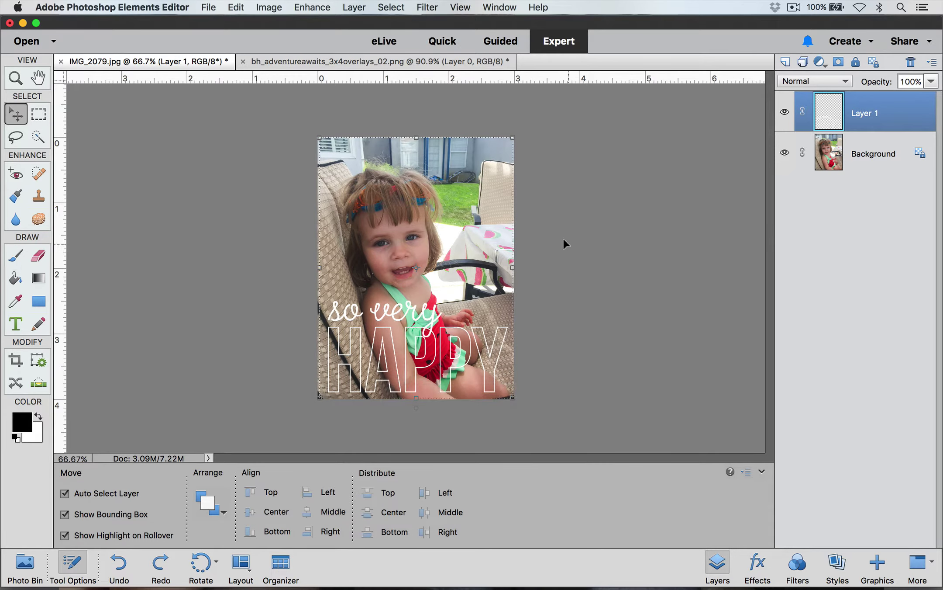
key(super+equal)
key(super+equal)
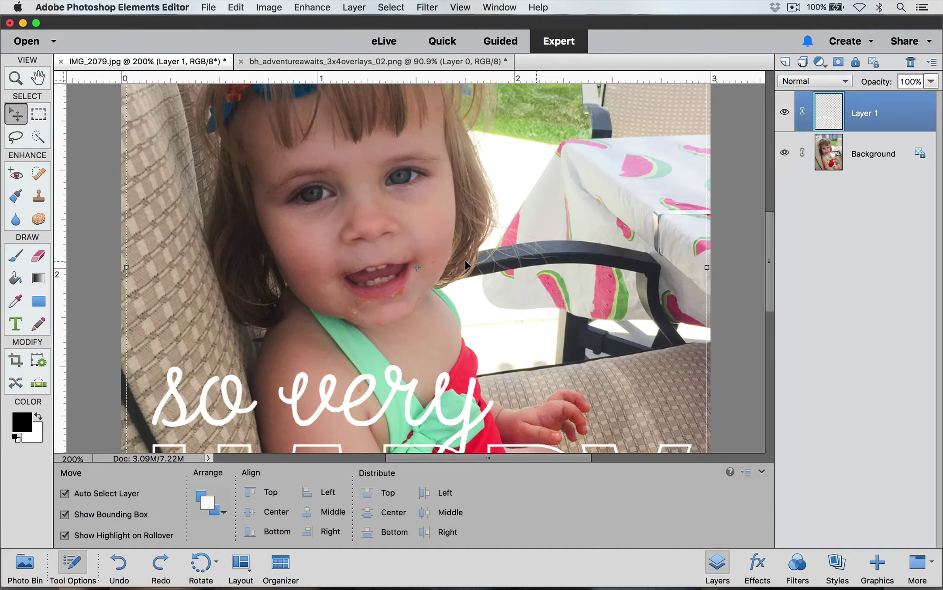
scroll(165, 263, left, 5)
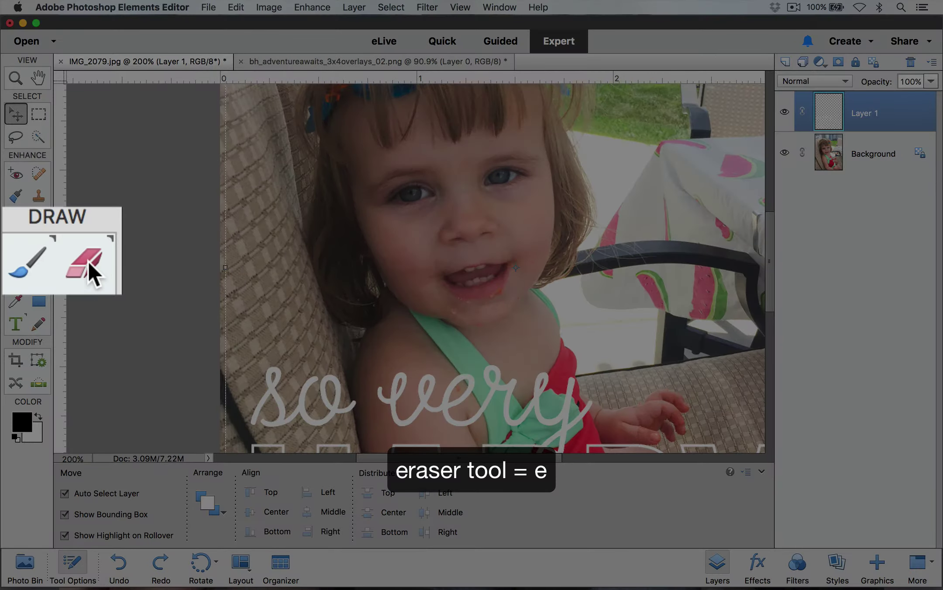
- Switch to the Eraser and set its brush to 30 px
click(87, 260)
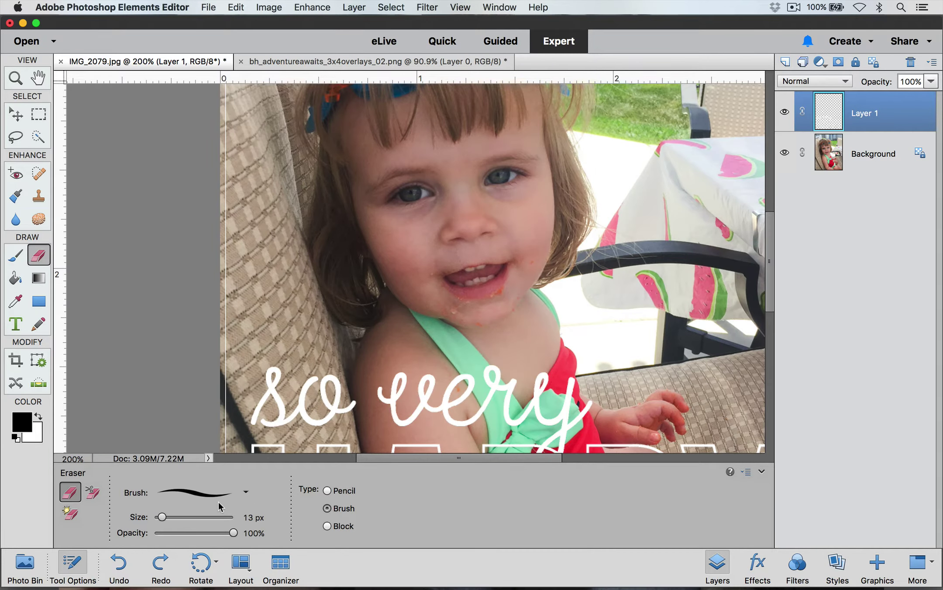
click(219, 498)
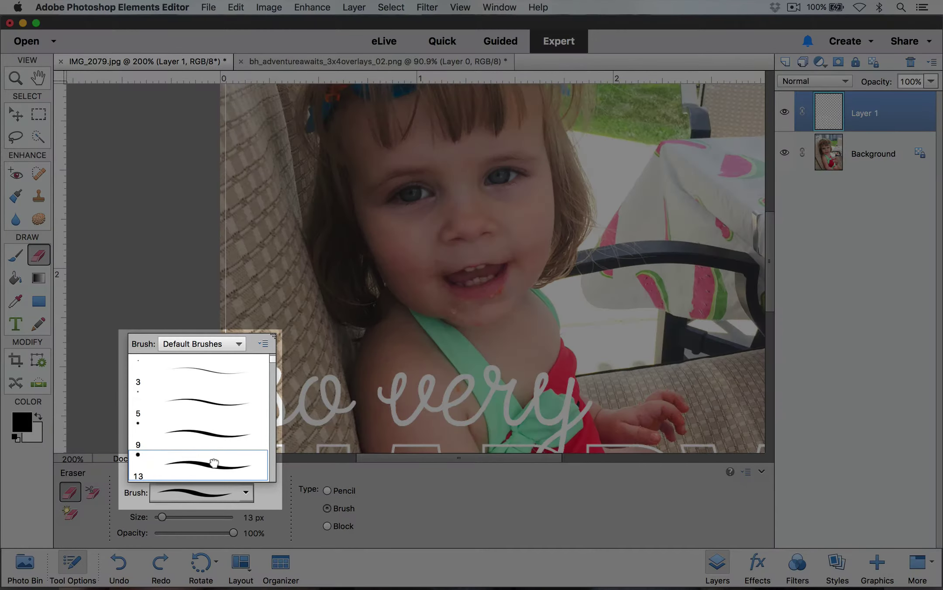
click(238, 467)
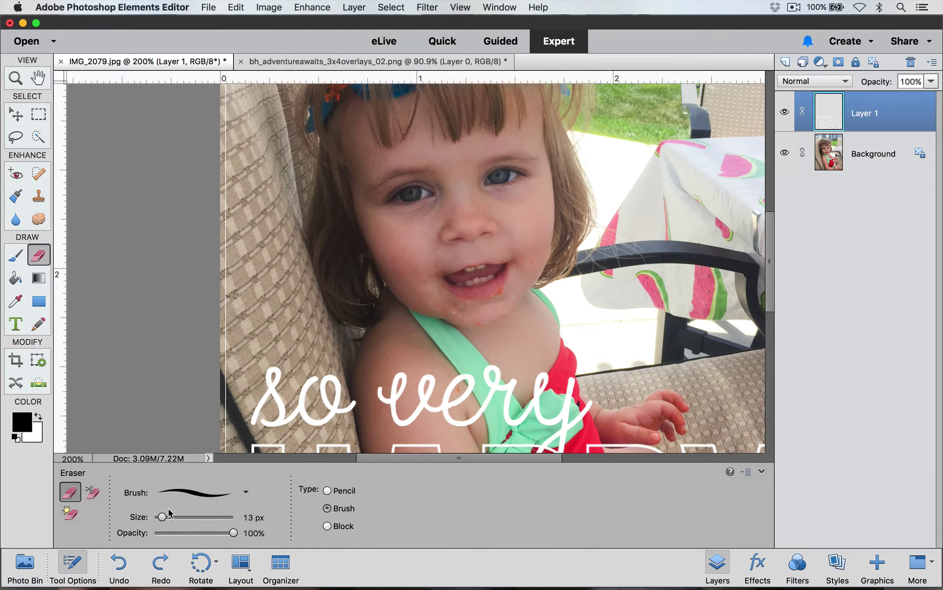
drag(162, 516, 150, 519)
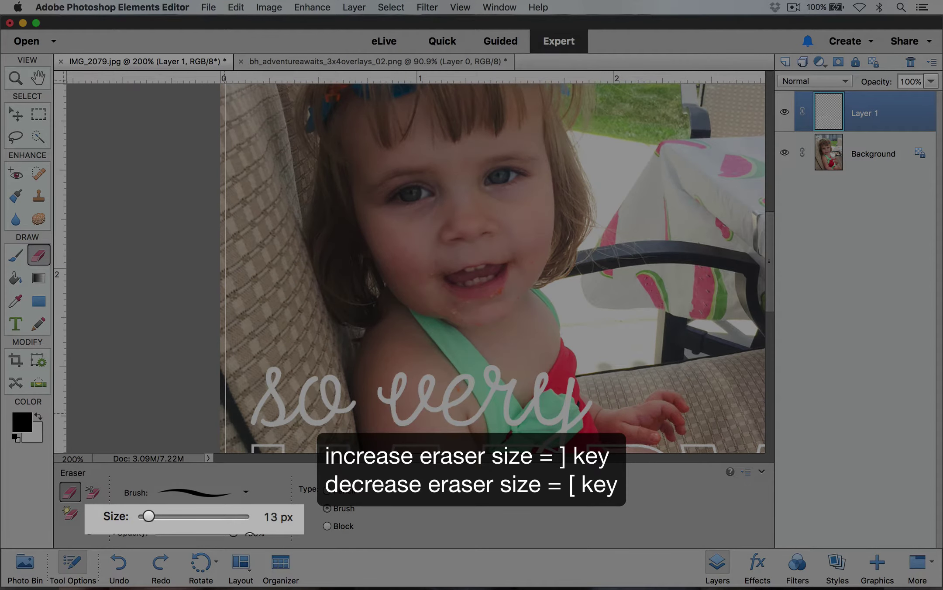
key(bracketright)
key(bracketright)
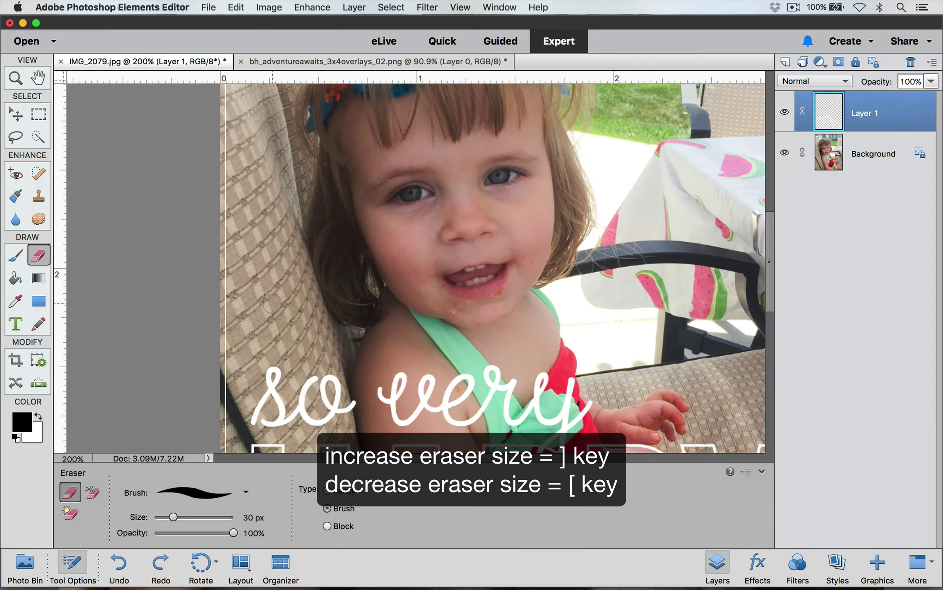
key(bracketright)
key(bracketright)
key(bracketleft)
key(bracketleft)
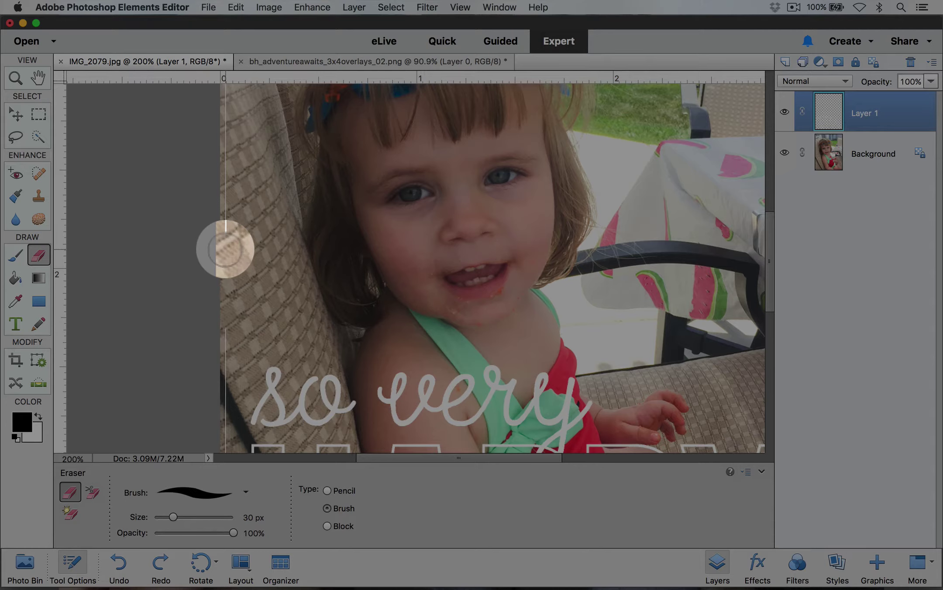
- Erase the white lines along the left, right and top edges of Layer 1, then zoom out
drag(221, 141, 221, 431)
scroll(225, 431, down, 10)
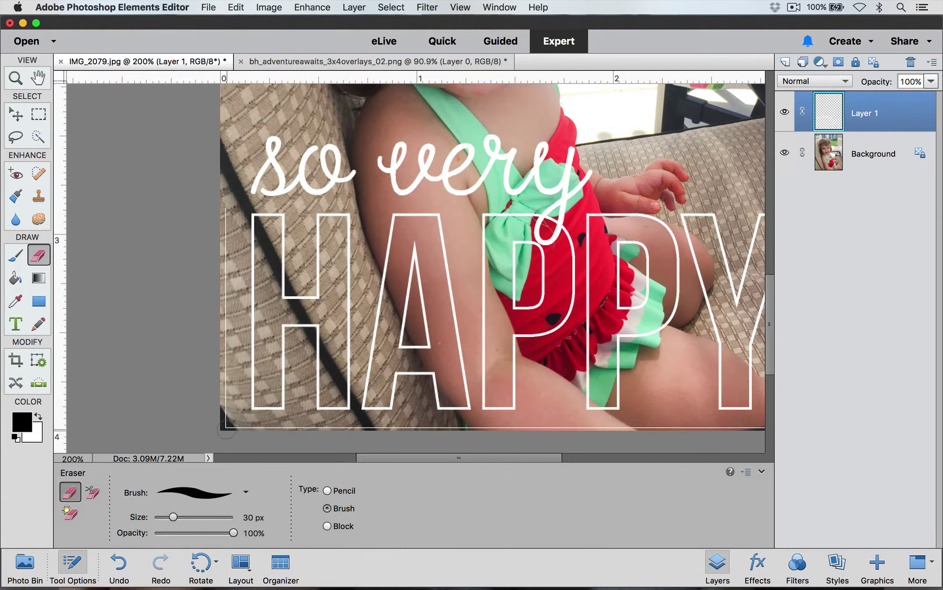
mouse_move(225, 202)
mouse_down()
mouse_move(229, 427)
mouse_move(741, 429)
mouse_move(522, 444)
mouse_move(593, 435)
mouse_move(598, 130)
mouse_up()
scroll(597, 129, up, 5)
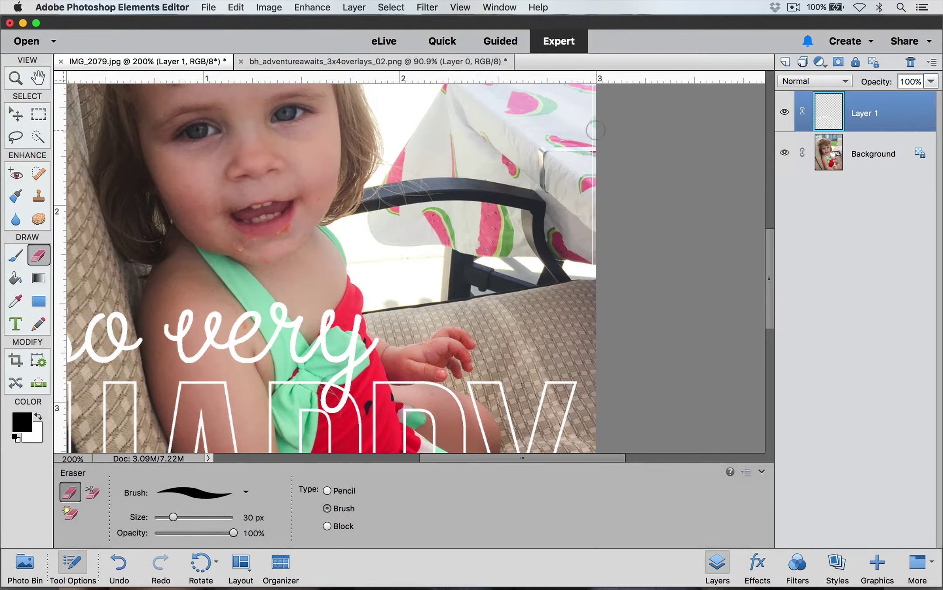
drag(592, 275, 592, 105)
scroll(592, 105, up, 9)
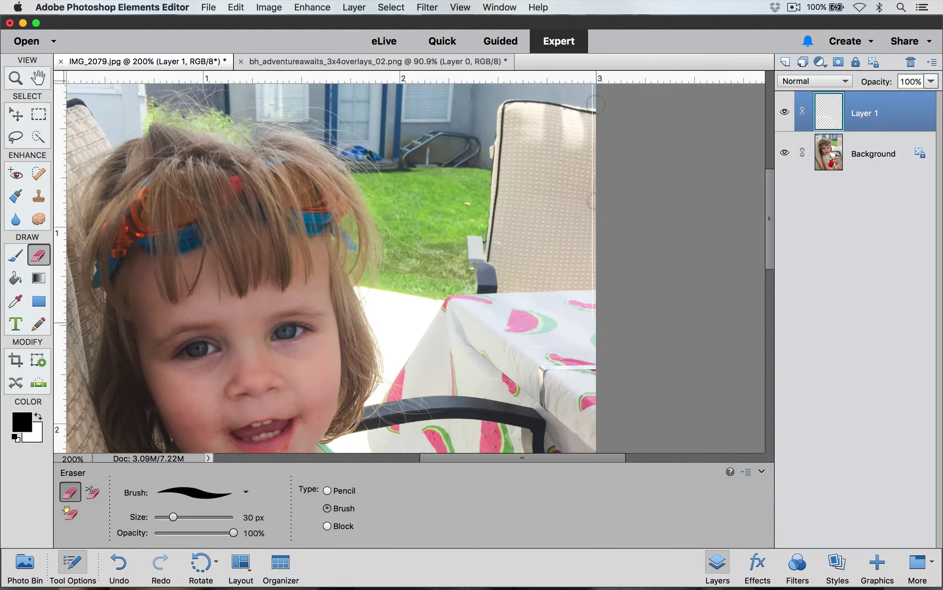
mouse_move(589, 232)
mouse_down()
mouse_move(590, 127)
mouse_move(581, 115)
mouse_move(538, 116)
mouse_up()
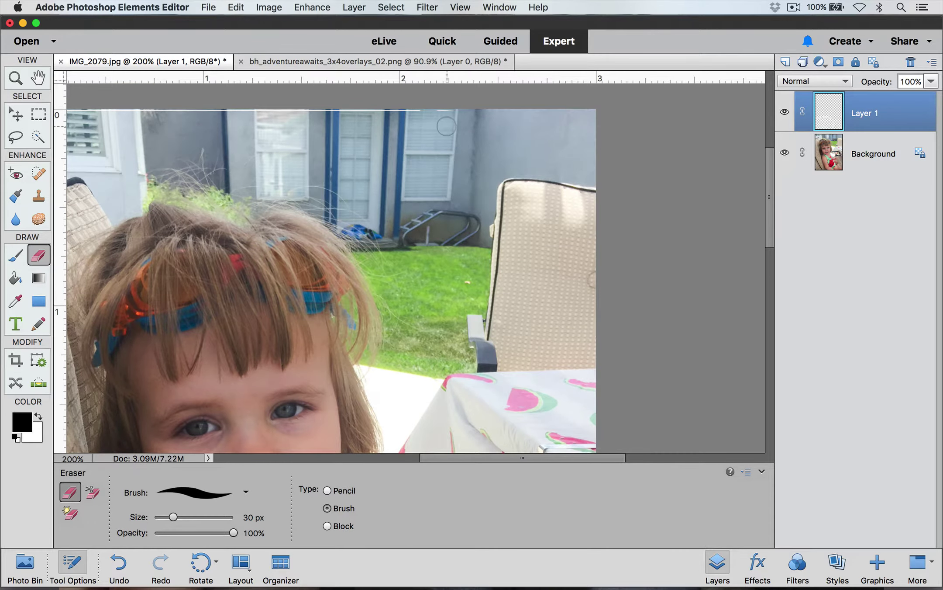
scroll(480, 114, left, 5)
mouse_move(640, 115)
mouse_down()
mouse_move(349, 115)
mouse_move(269, 104)
mouse_move(221, 119)
mouse_move(223, 352)
mouse_up()
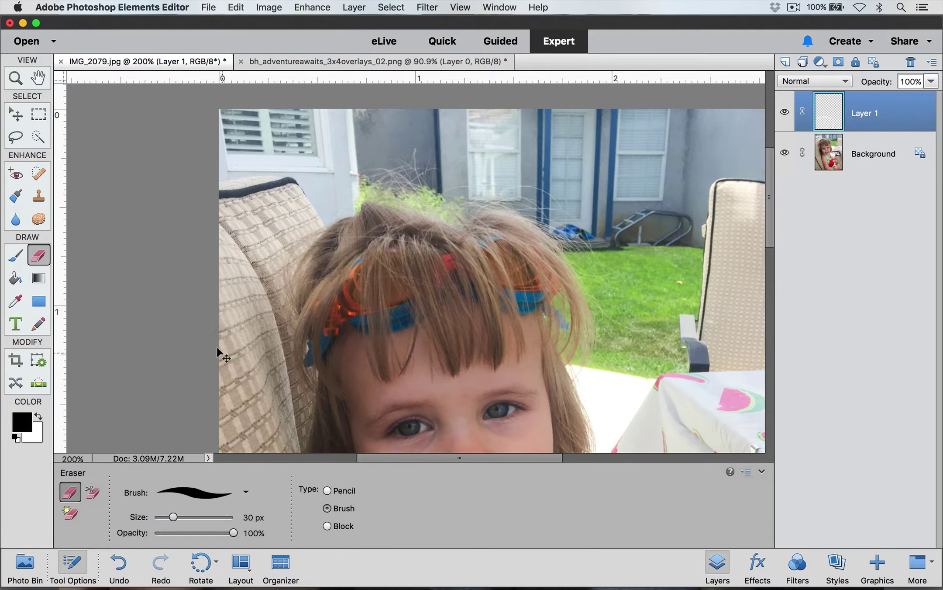
key(super+minus)
key(super+minus)
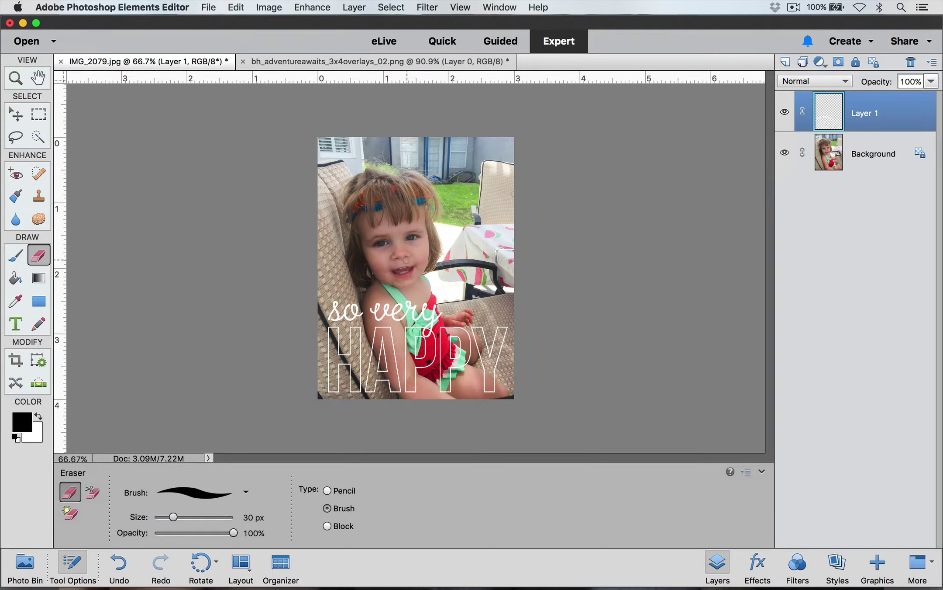
- Save As 'soveryhappy' in layered Photoshop format, producing soveryhappy.psd
click(208, 7)
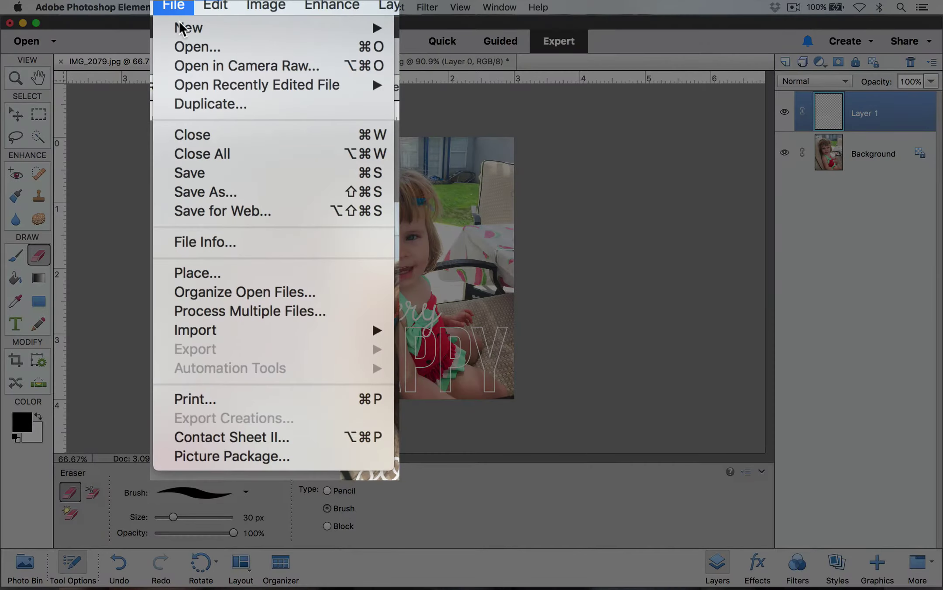
click(249, 201)
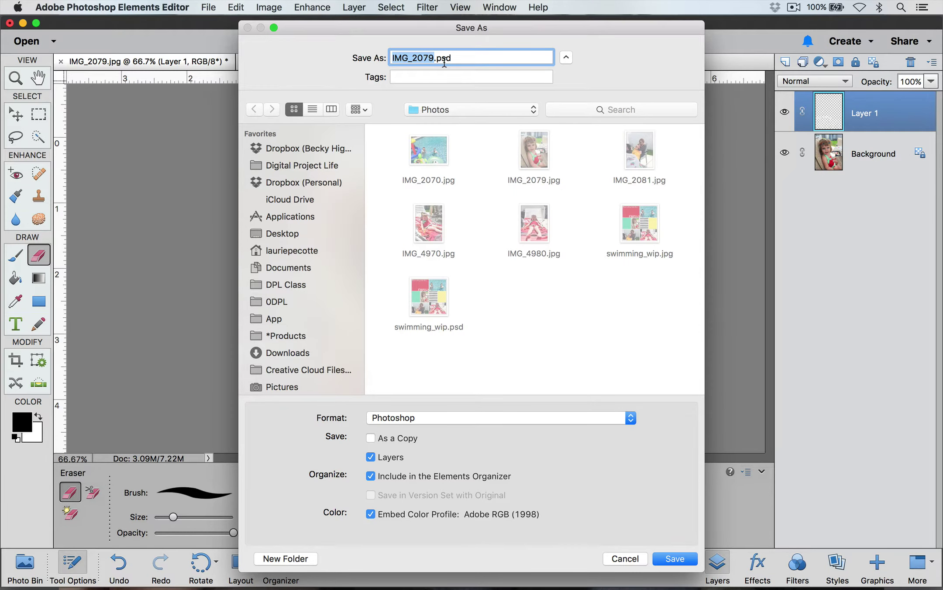
text(soveryhappy)
click(389, 416)
click(389, 416)
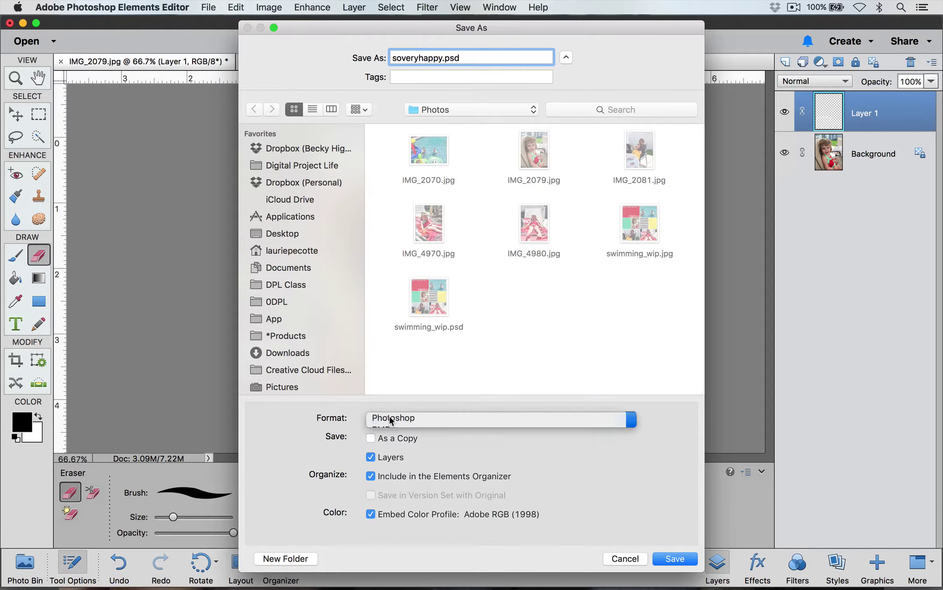
click(675, 559)
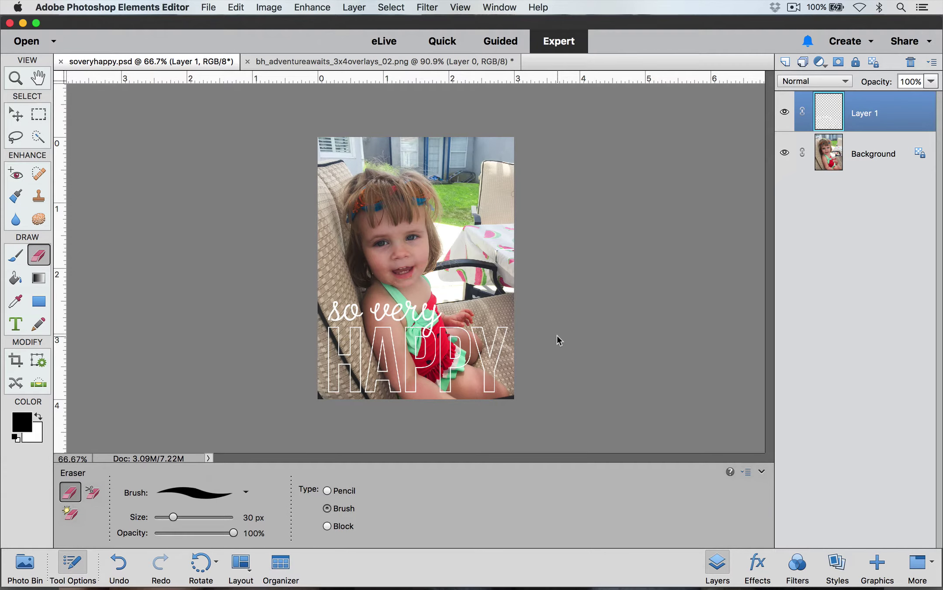
- Save As JPEG to create soveryhappy_edited-1.jpg at quality 12
click(213, 7)
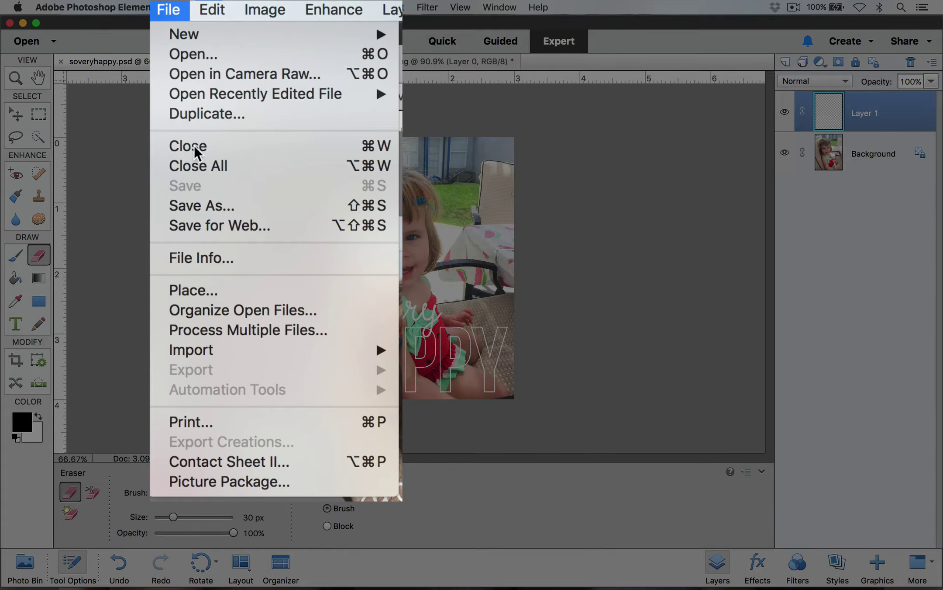
click(215, 205)
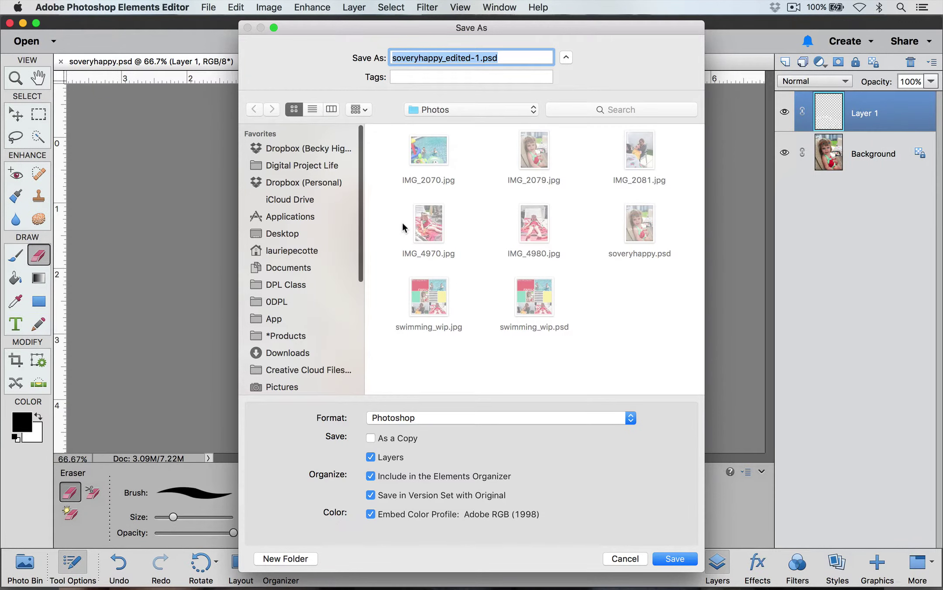
click(441, 419)
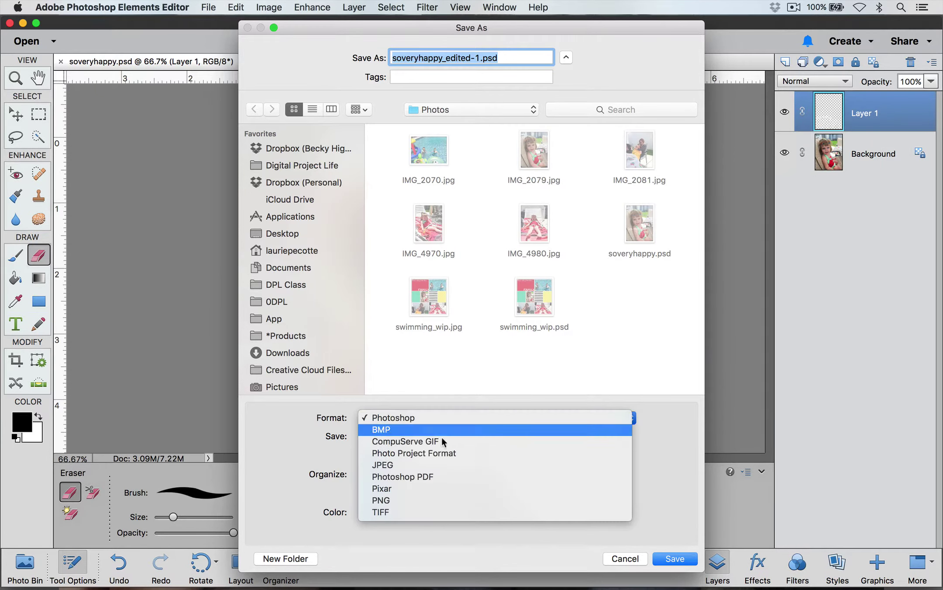
click(441, 462)
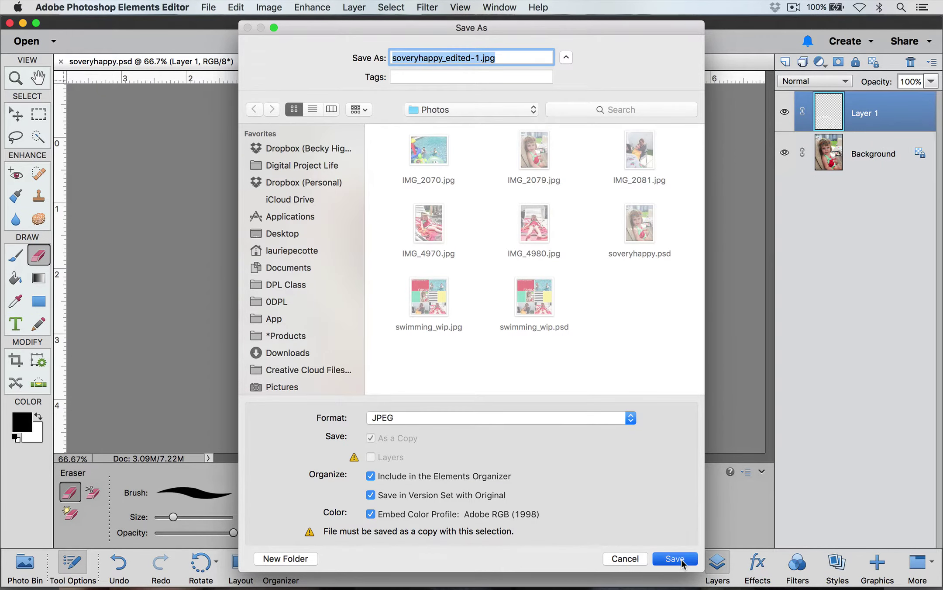
click(681, 559)
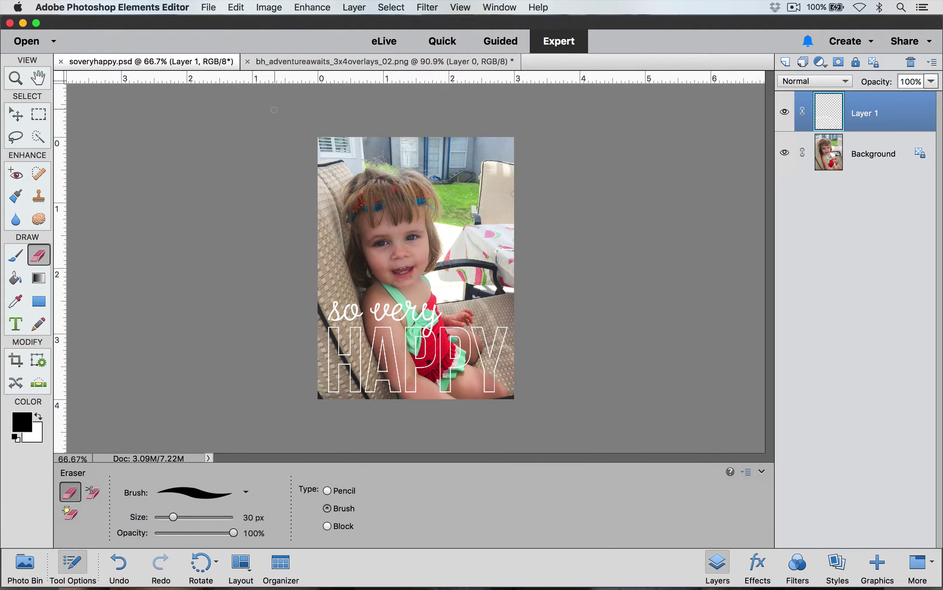
- Close the soveryhappy.psd document and switch to the Move tool
click(61, 62)
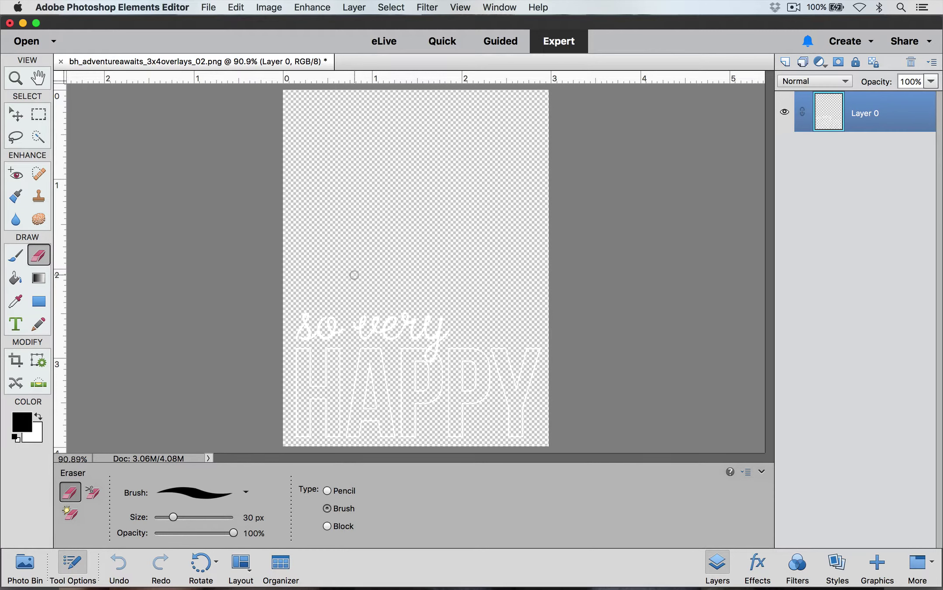
key(v)
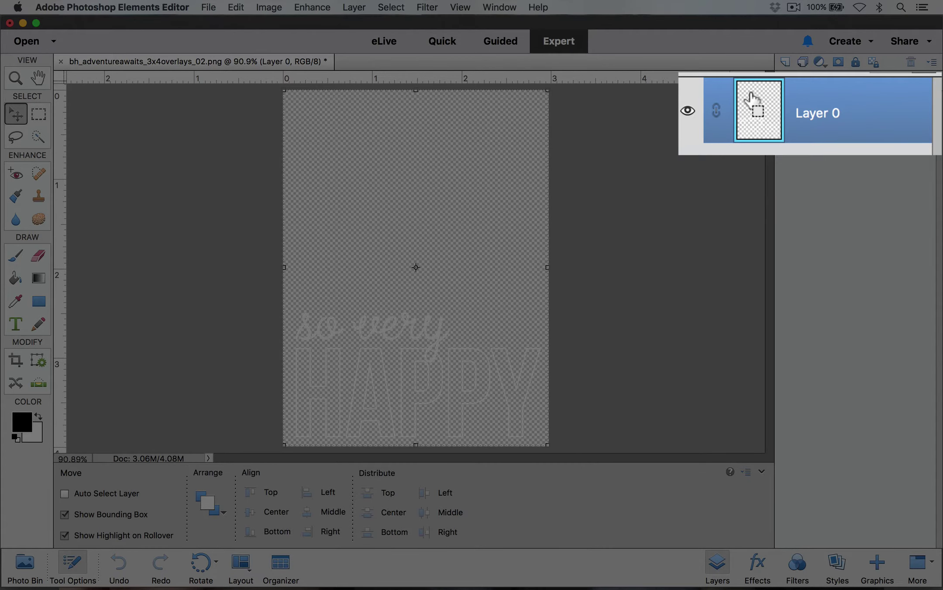
- Select Layer 0's artwork and use Fill Selection with custom colour #e6162e
super+click(824, 107)
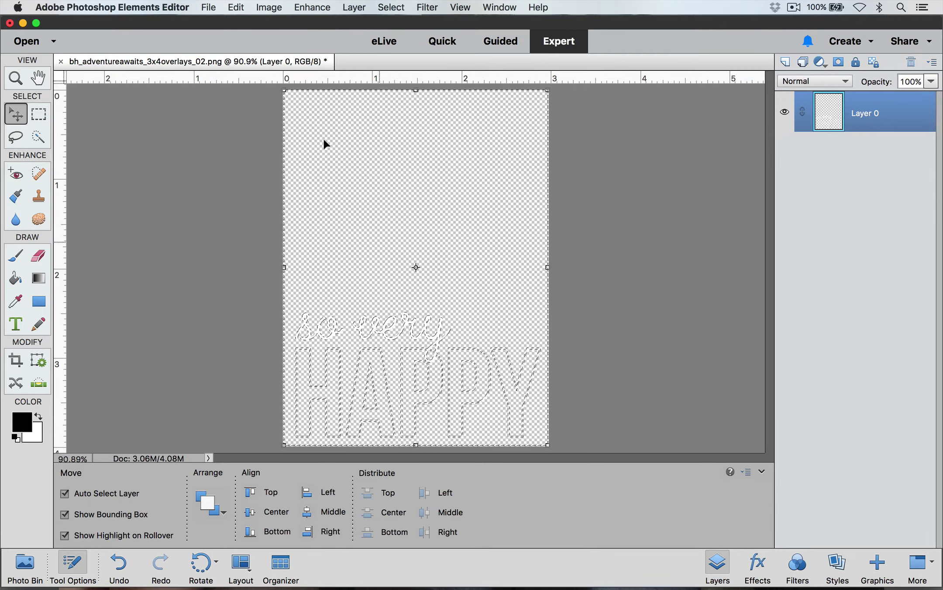
click(236, 7)
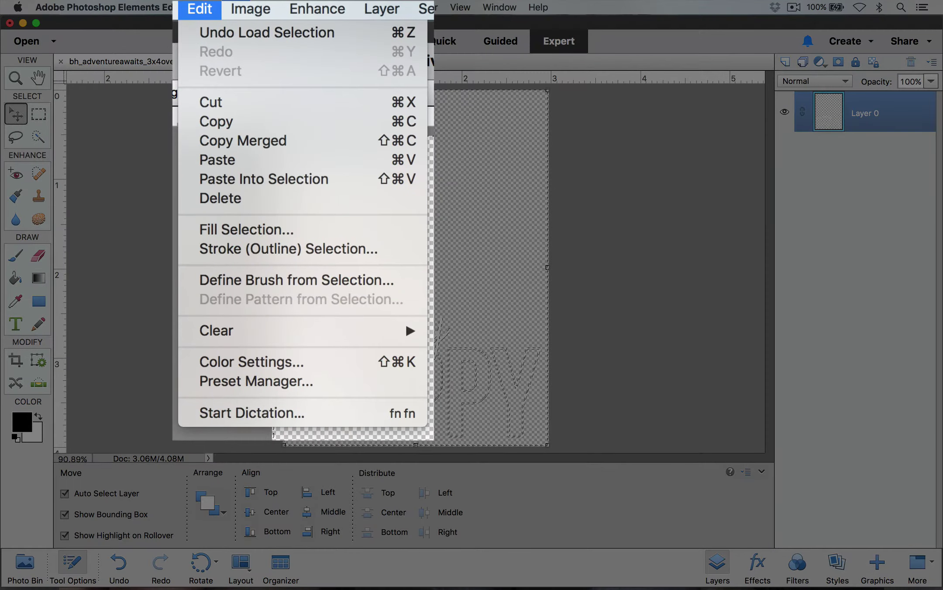
click(269, 230)
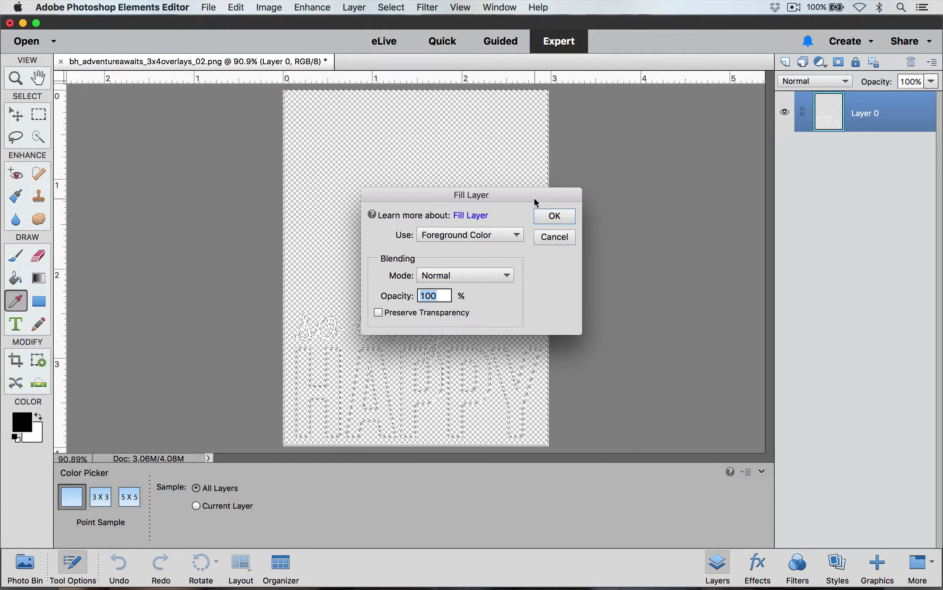
drag(534, 198, 649, 135)
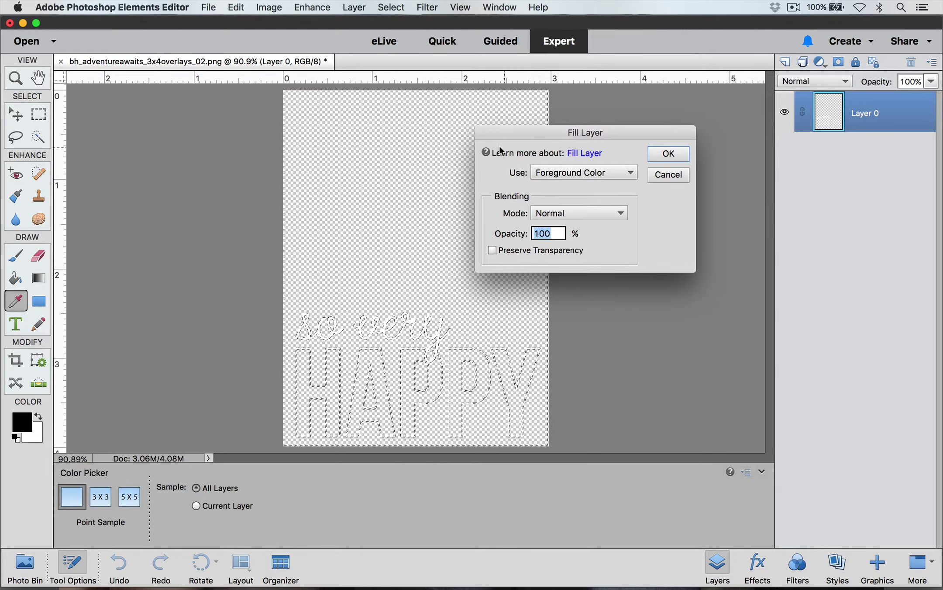
click(551, 177)
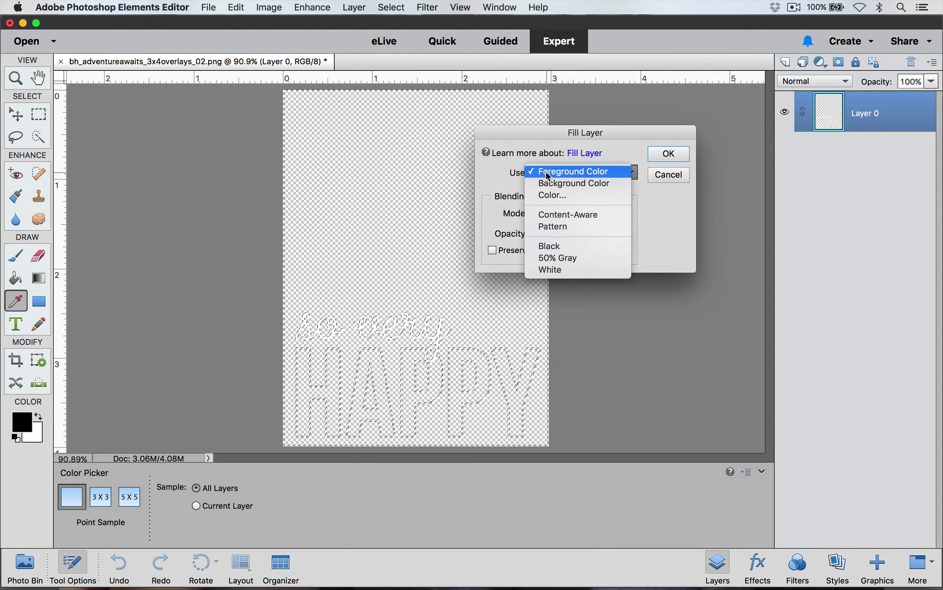
click(552, 195)
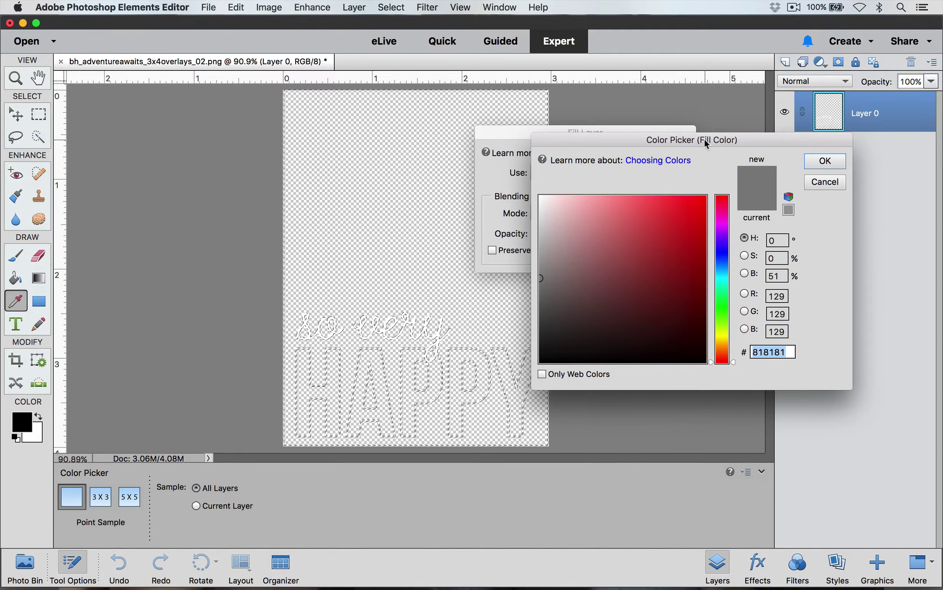
drag(711, 362, 714, 300)
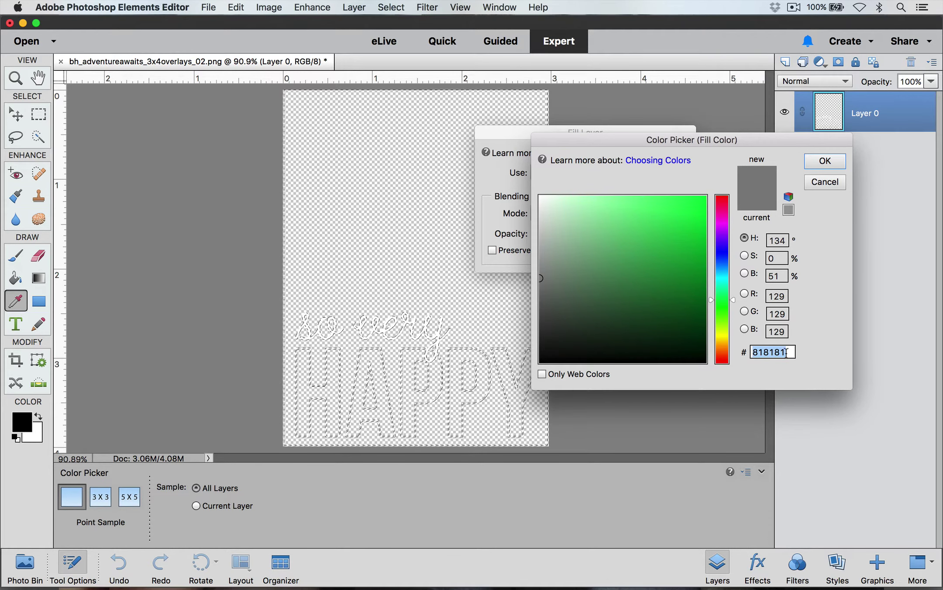
mouse_move(721, 300)
mouse_down()
mouse_move(720, 203)
mouse_move(688, 230)
mouse_move(713, 199)
mouse_up()
click(692, 215)
click(712, 205)
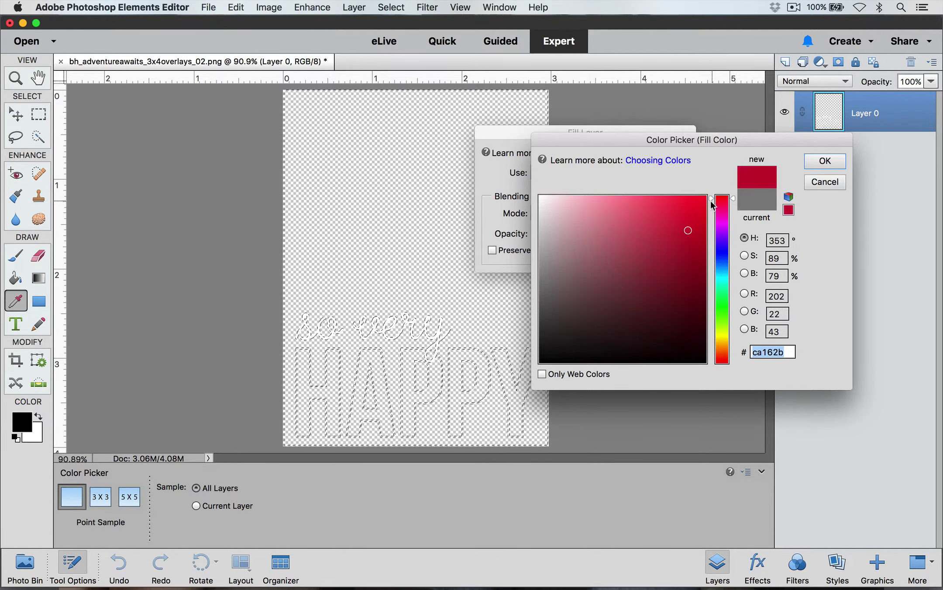
click(690, 212)
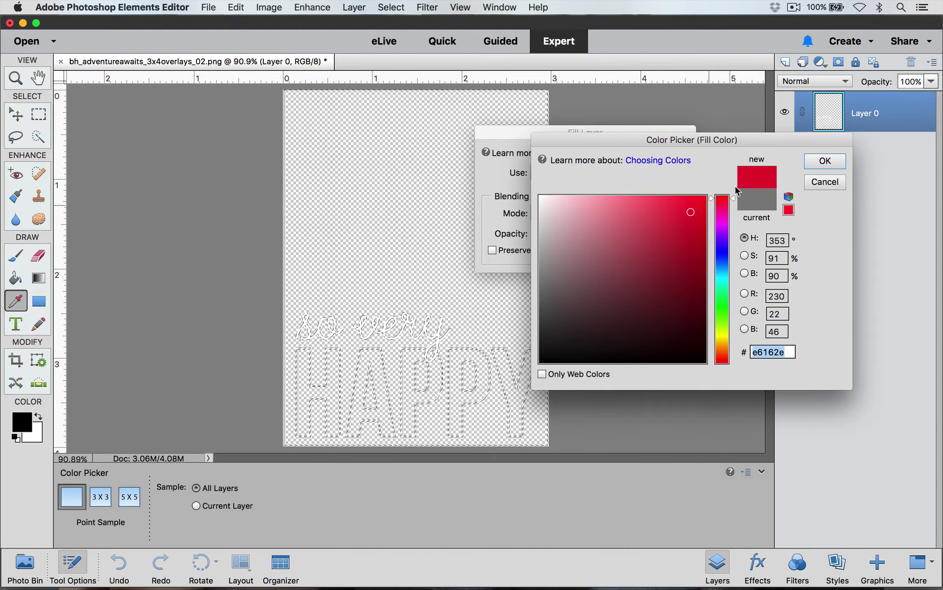
click(821, 160)
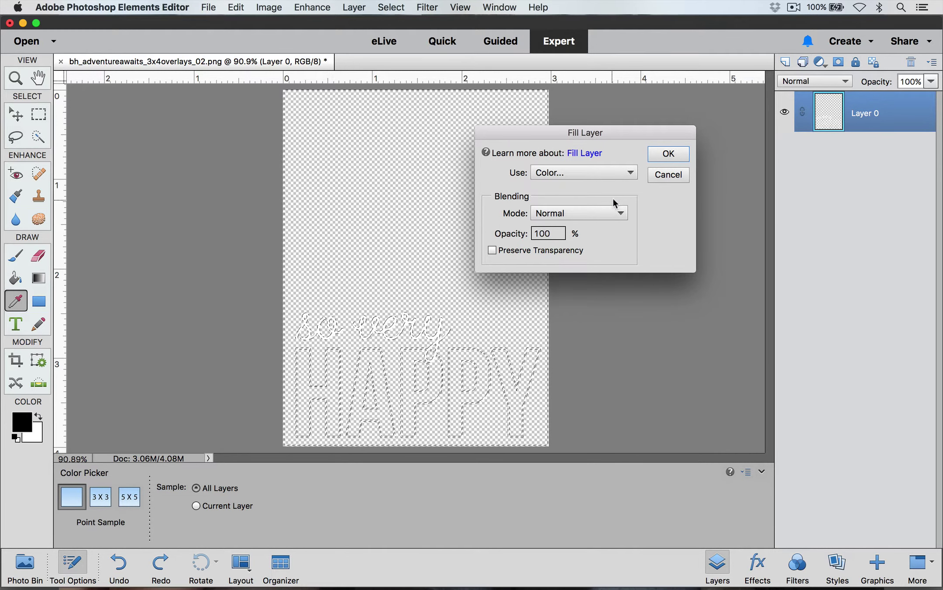
click(670, 153)
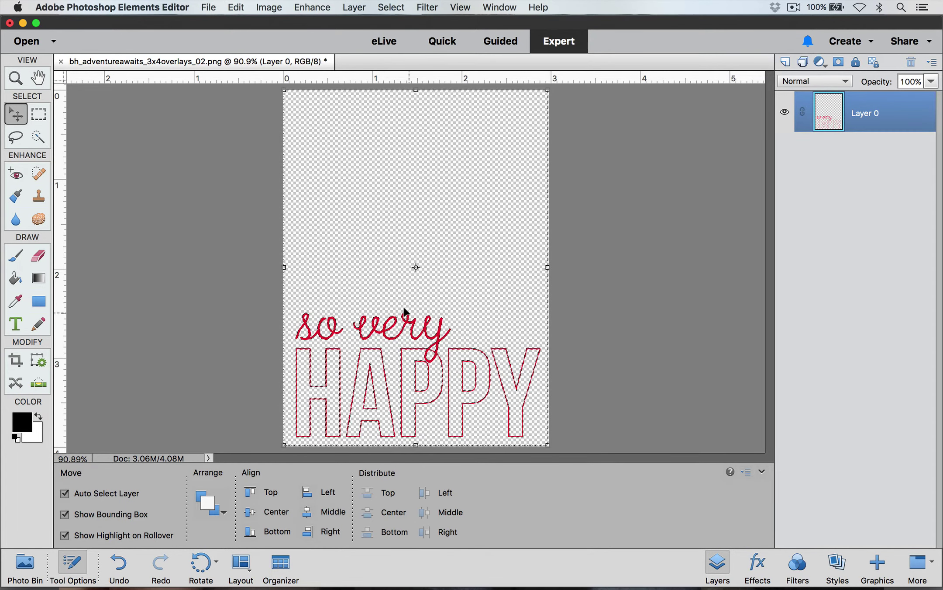
- Deselect the red artwork and close the overlay document, choosing Don't Save
key(super+d)
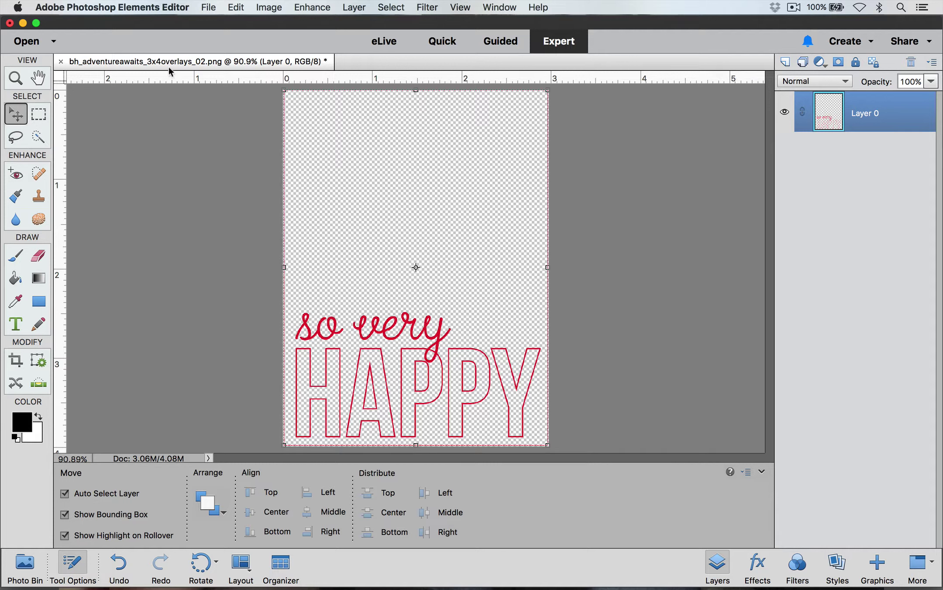
click(61, 62)
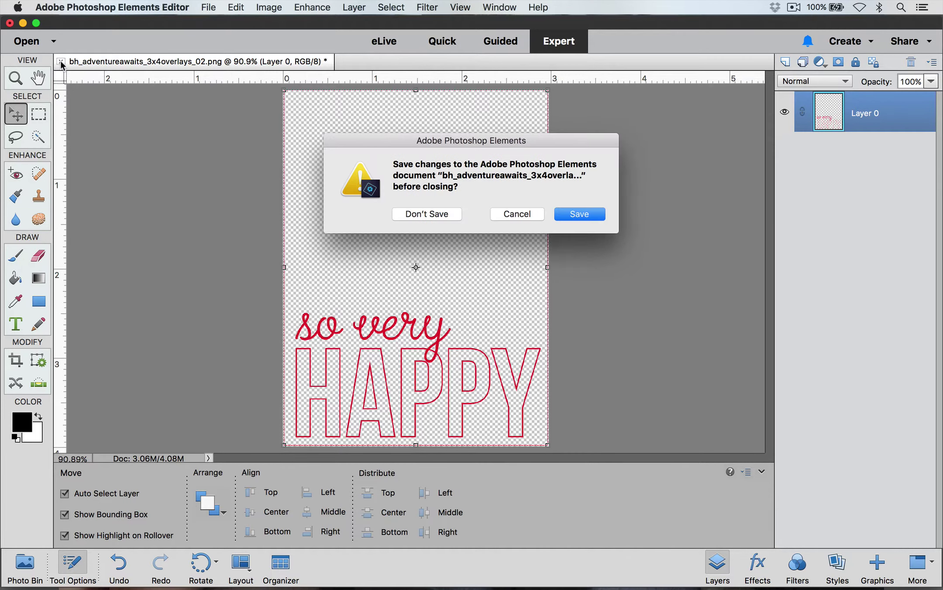
click(450, 214)
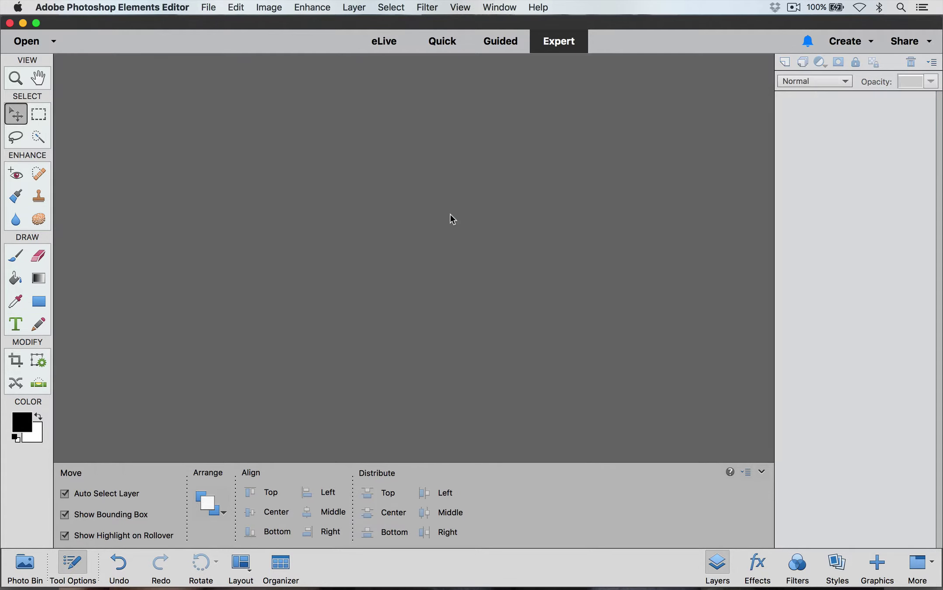
- Use File > Open to browse into the Layout folder and open swimming_wip.psd
click(213, 8)
click(223, 36)
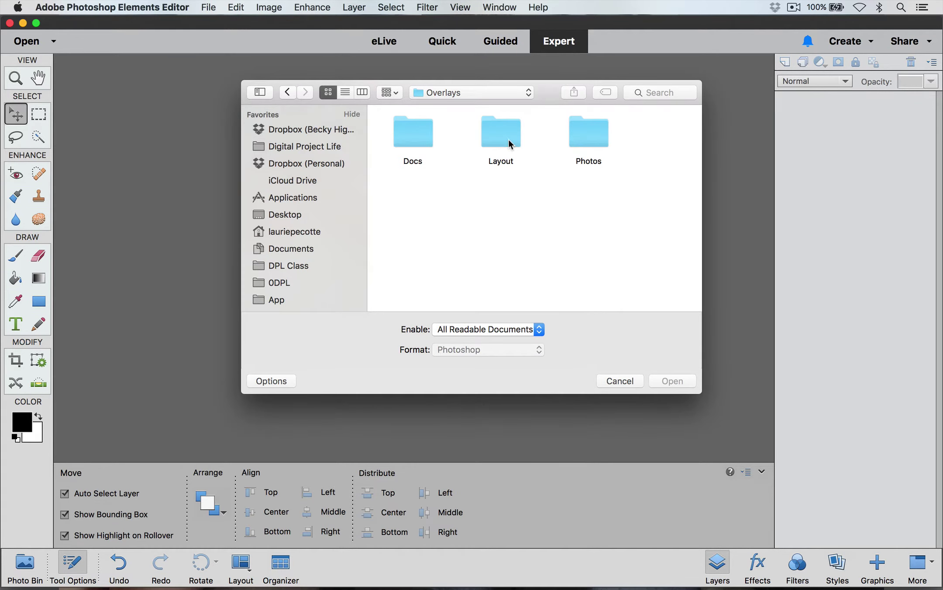
double_click(508, 141)
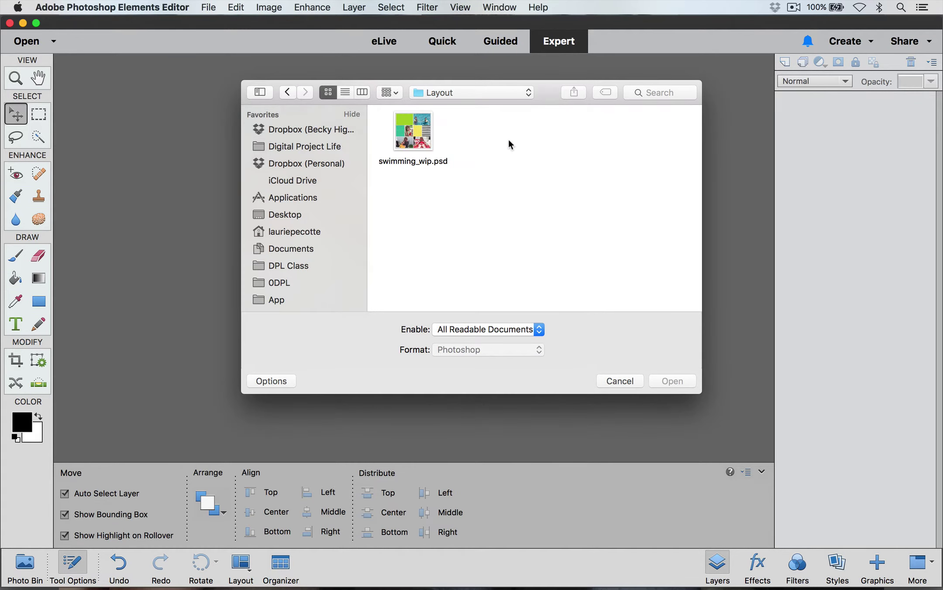
click(423, 135)
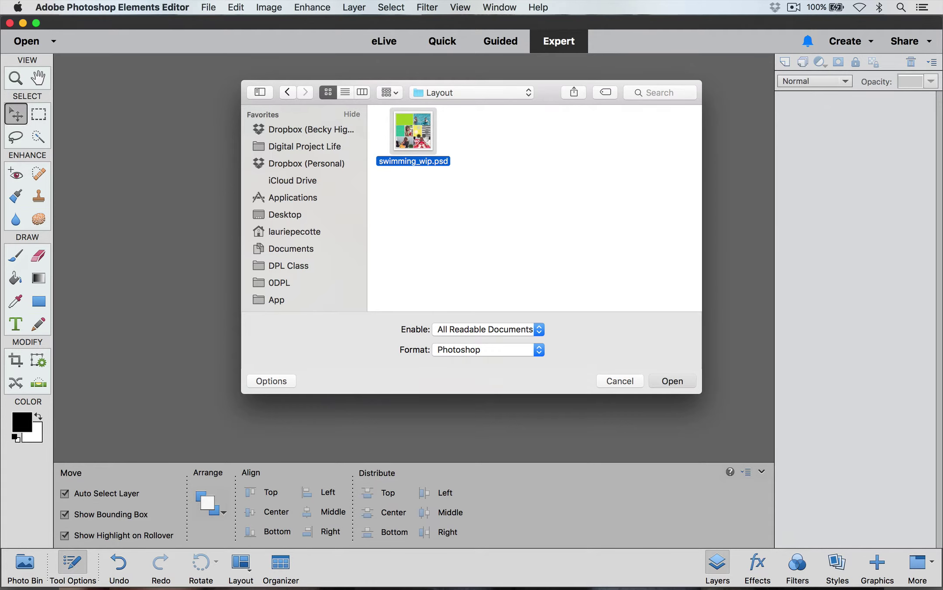
double_click(418, 130)
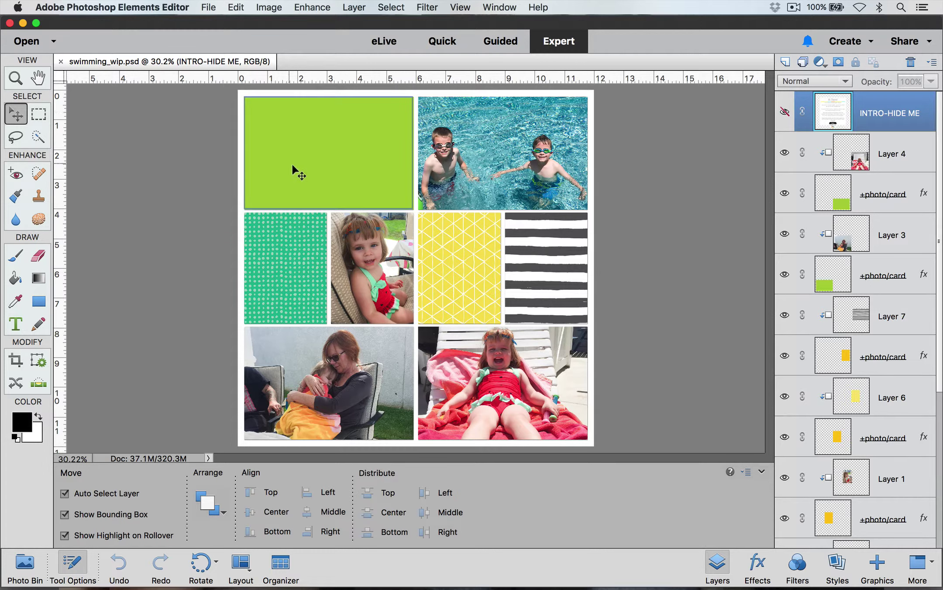
- Load the top-left green card's outline as a selection from its +photo/card layer thumbnail
click(347, 133)
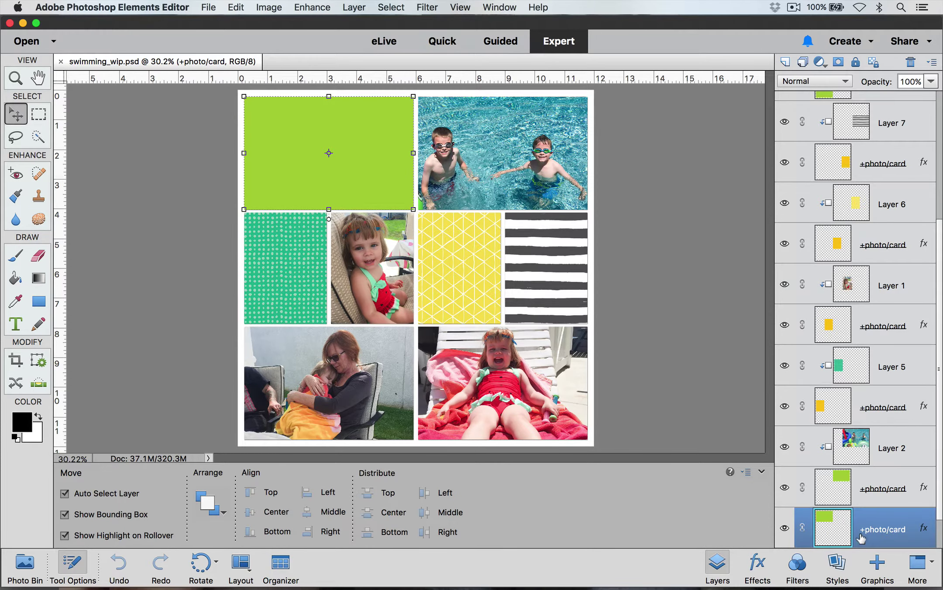
scroll(864, 530, down, 1)
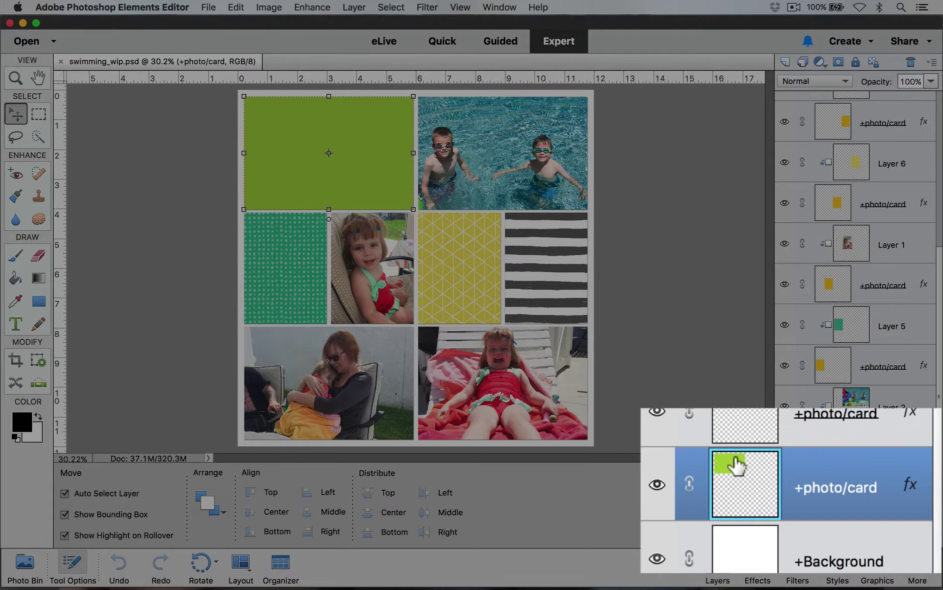
key(super)
super+click(828, 479)
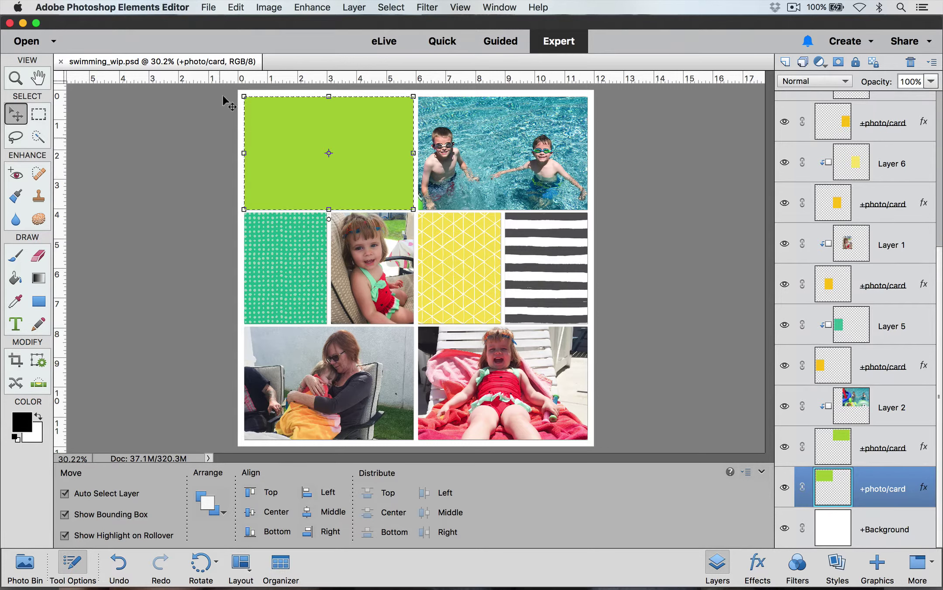
- Fill the card selection with the bright red sampled from the girl's swimsuit
click(236, 8)
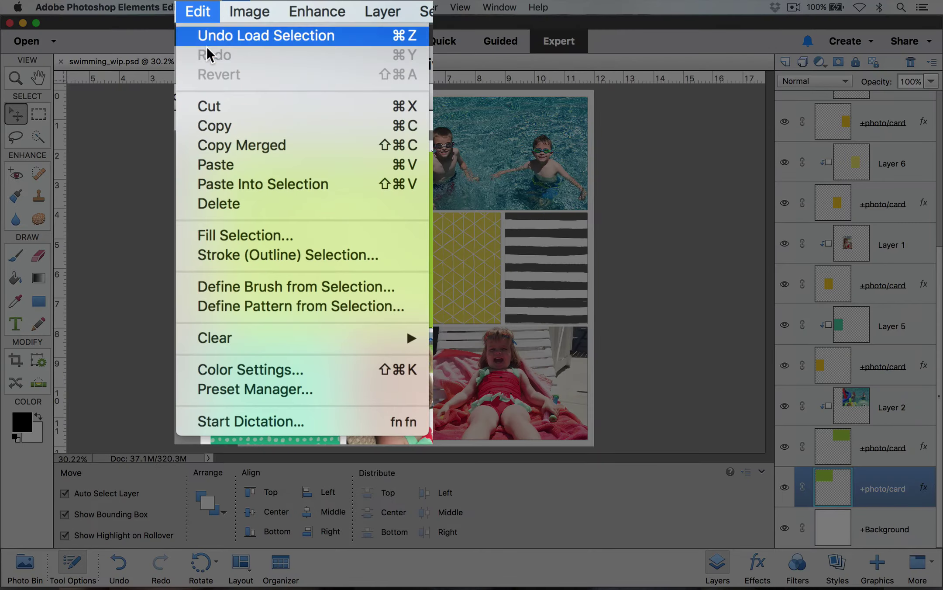
click(254, 235)
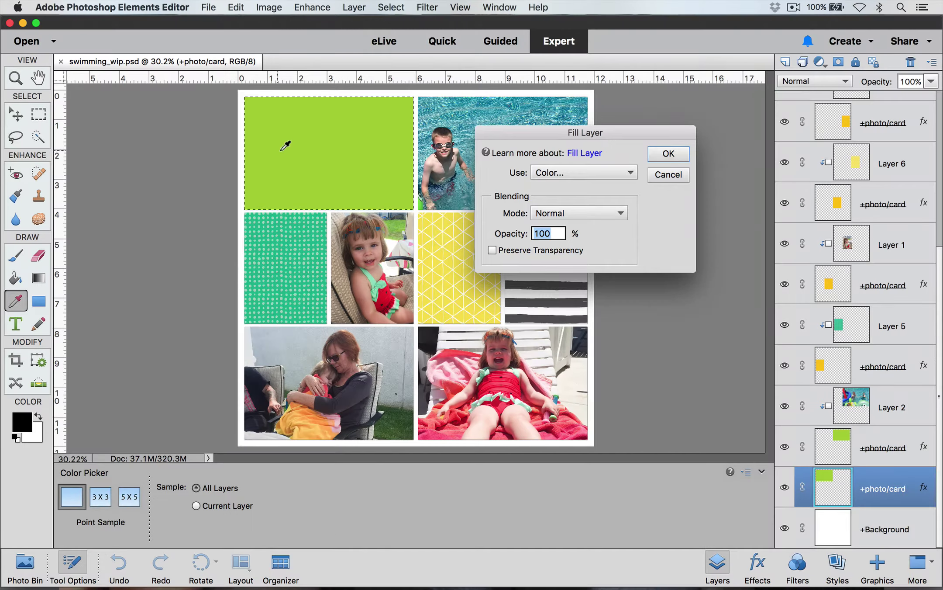
click(620, 172)
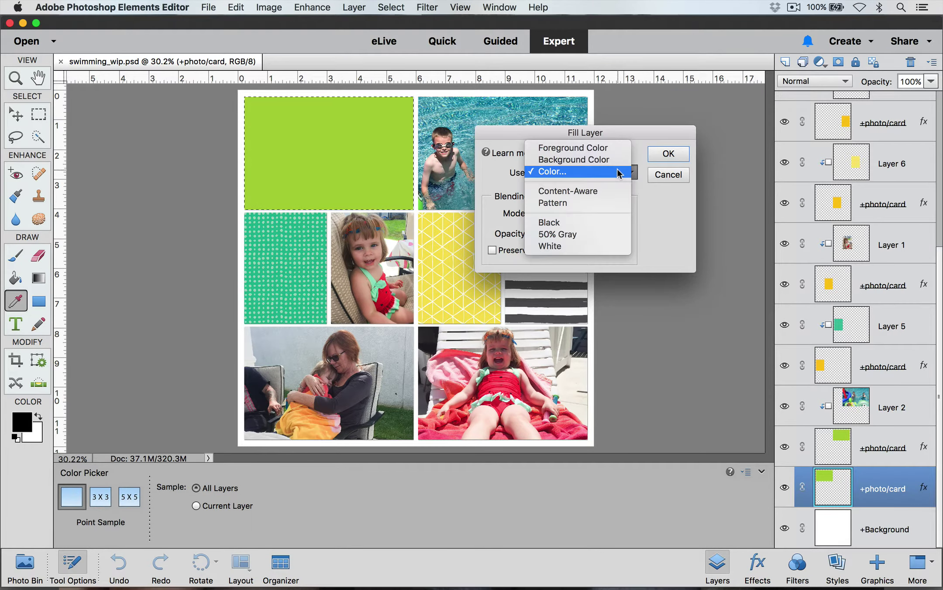
click(618, 169)
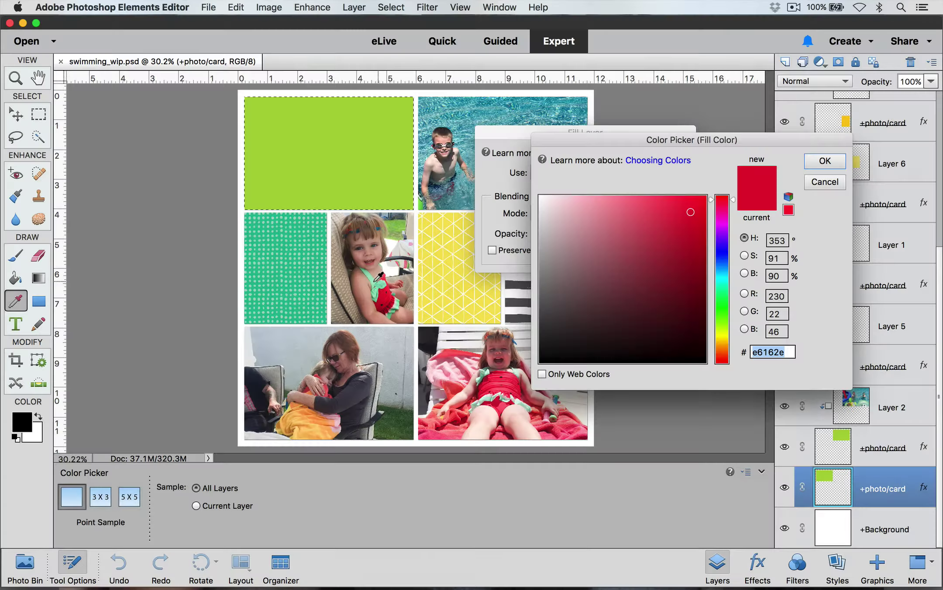
click(375, 284)
click(300, 288)
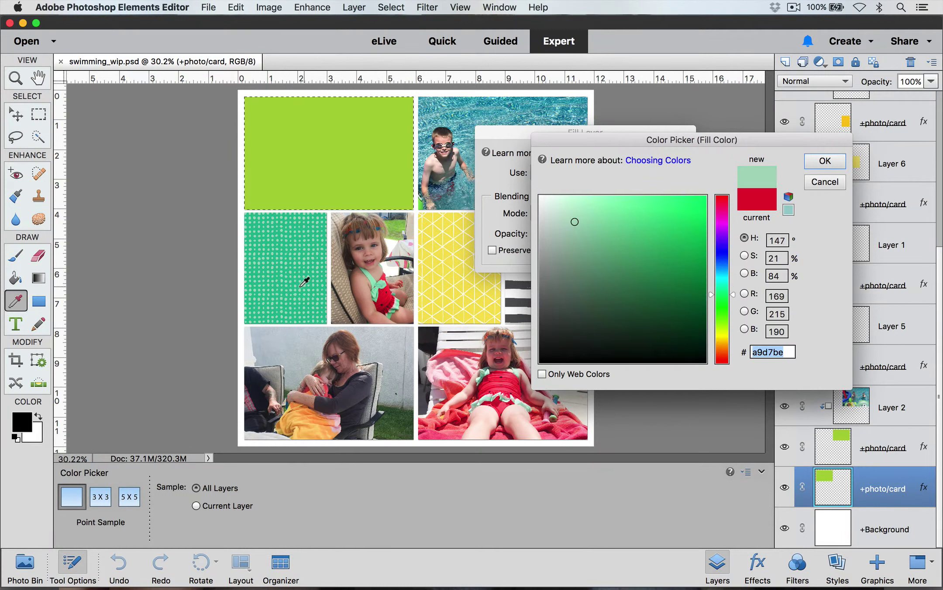
click(321, 390)
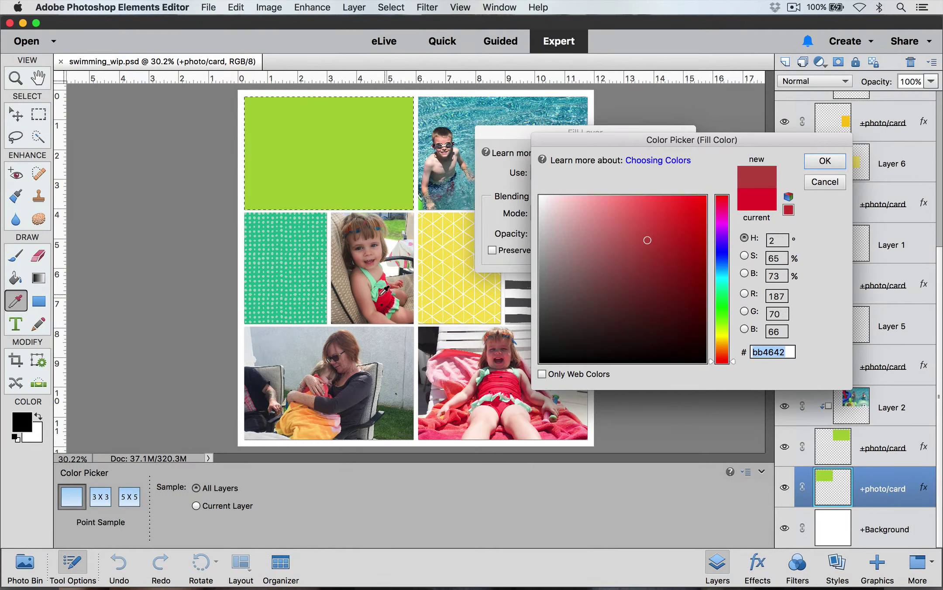
click(383, 298)
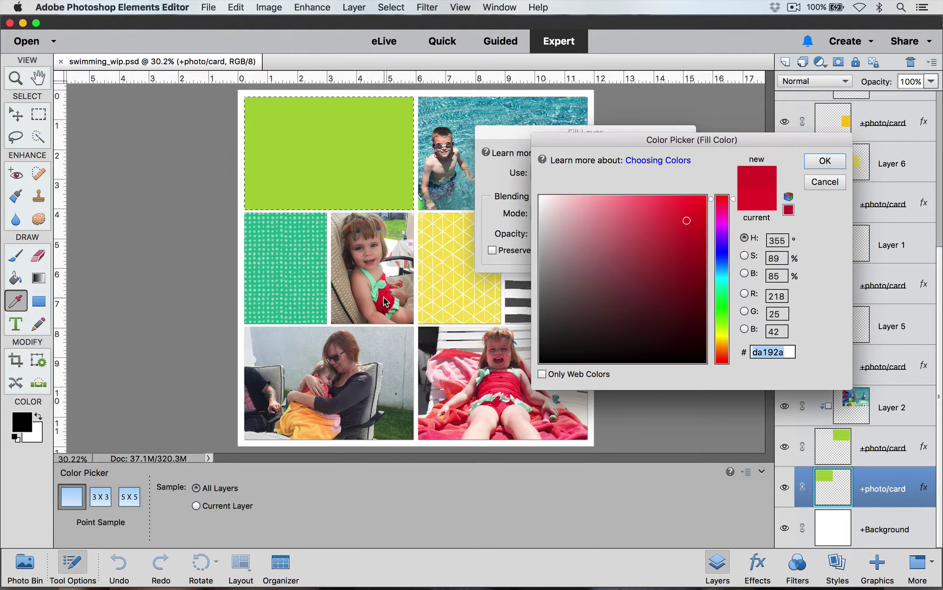
click(824, 164)
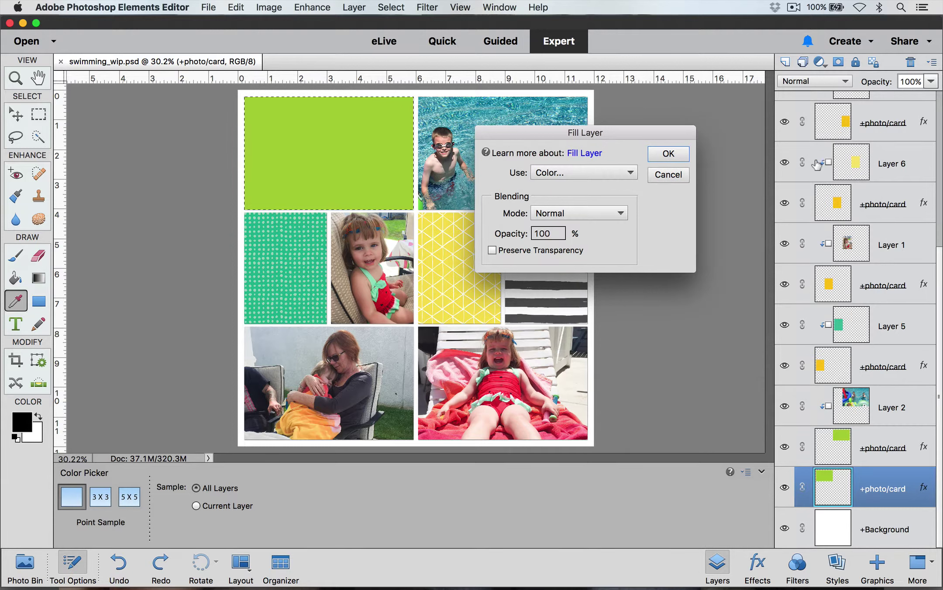
click(670, 155)
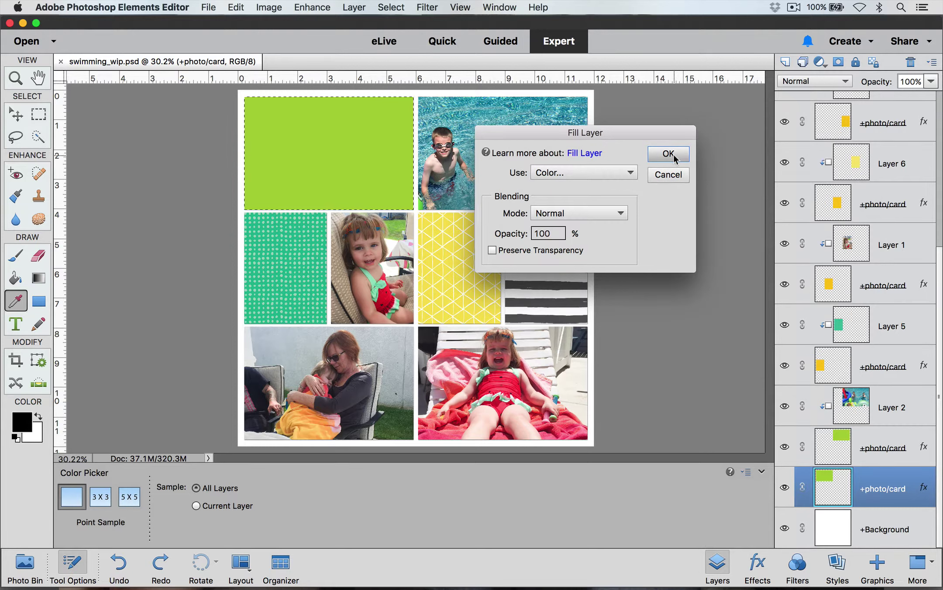
click(670, 154)
- Return to the Move tool, drop the selection, and bring up the File menu
key(v)
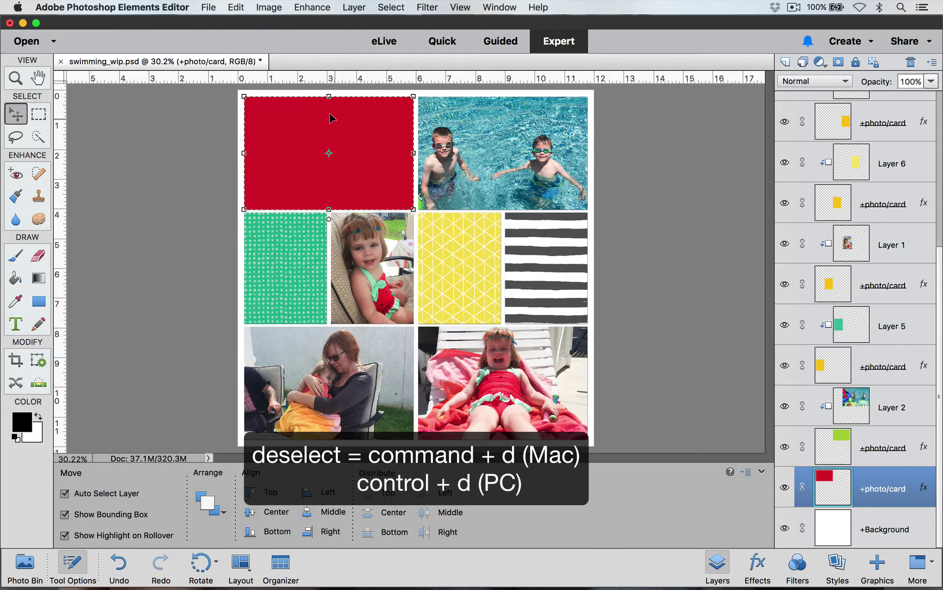
key(super)
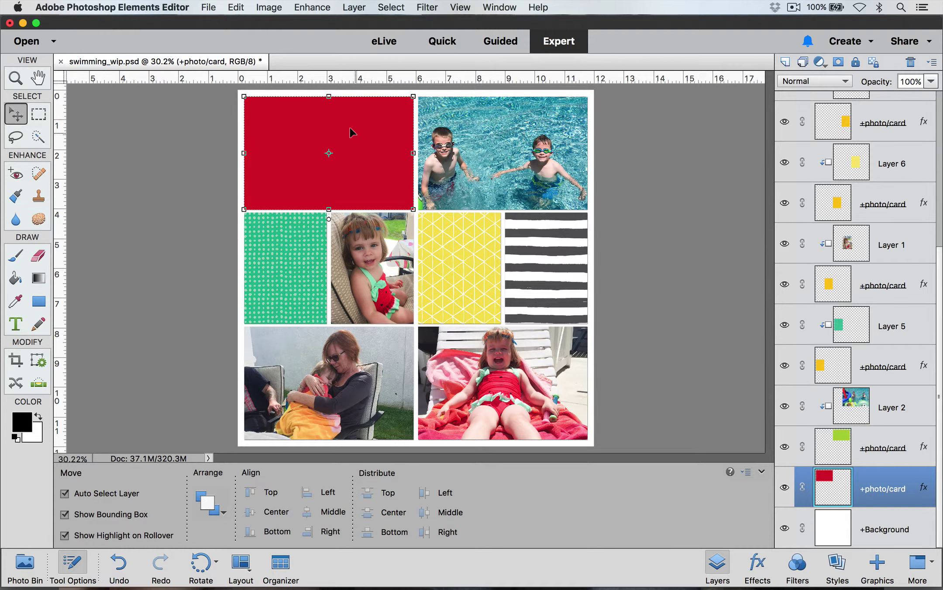
click(209, 7)
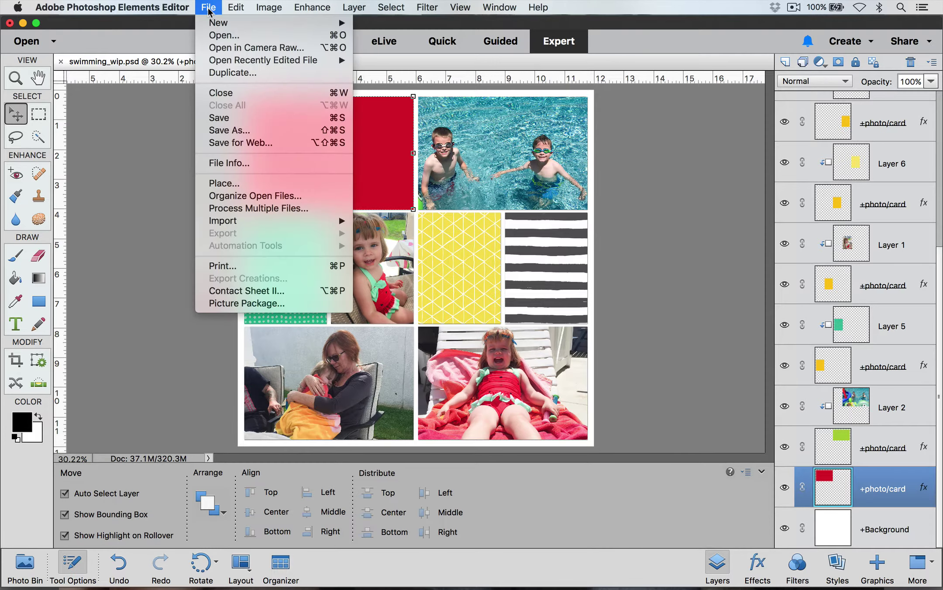
- Open bh_adventureawaits_4x6overlays_01.png from DPL Class > Adventure Awaits > Overlays > 4x6 Overlays, showing the Photo Bin
click(218, 36)
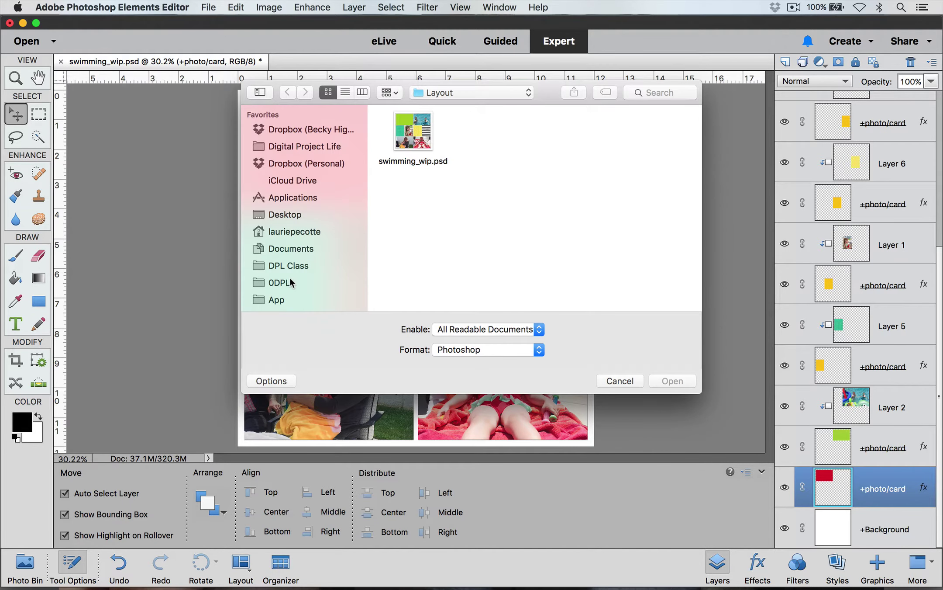
click(291, 283)
click(292, 265)
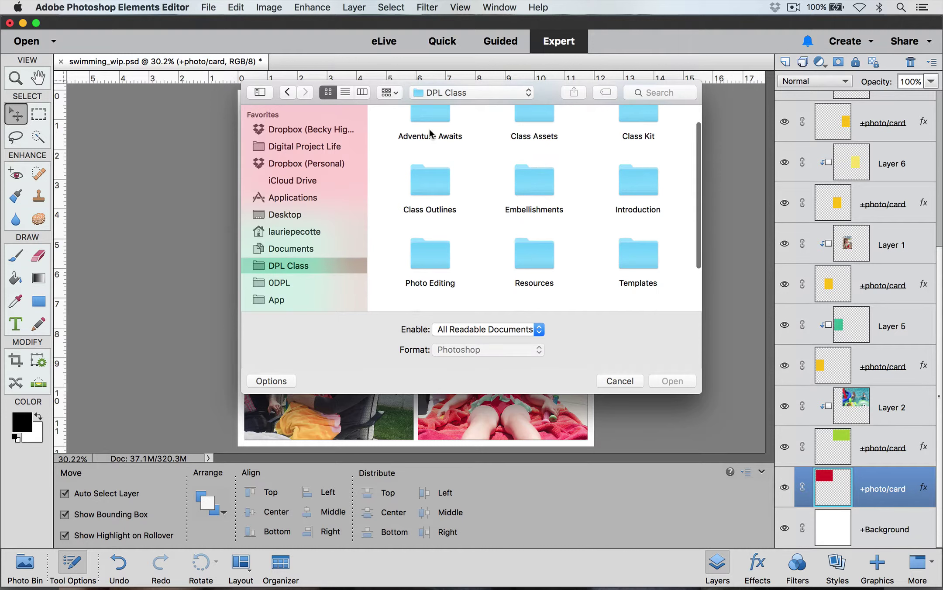
double_click(430, 114)
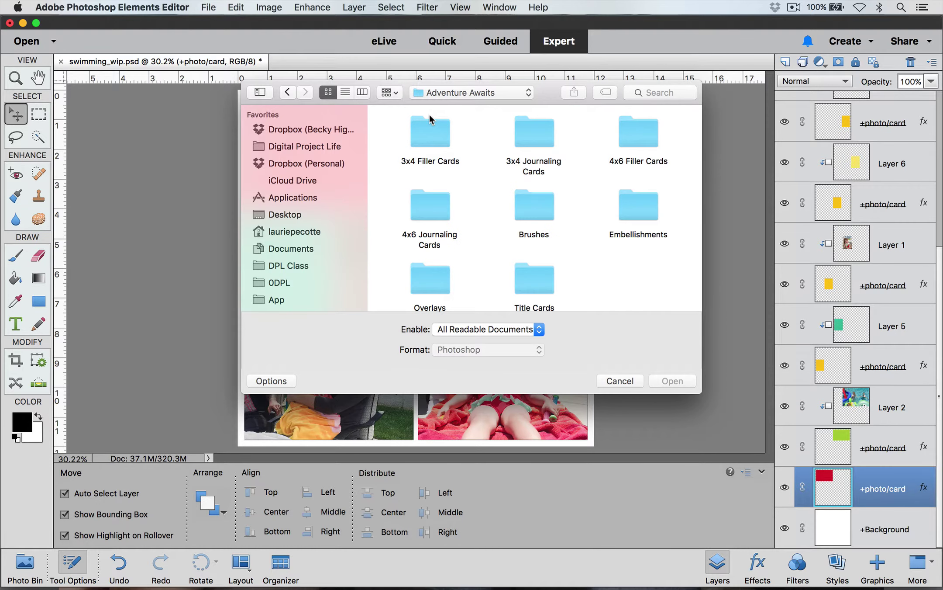
scroll(498, 218, down, 1)
scroll(498, 219, down, 1)
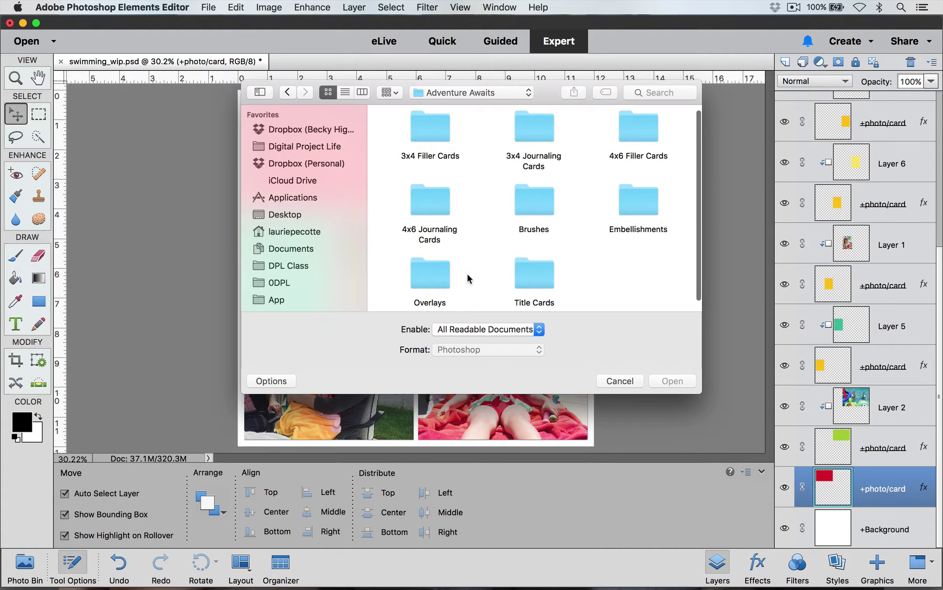
double_click(426, 273)
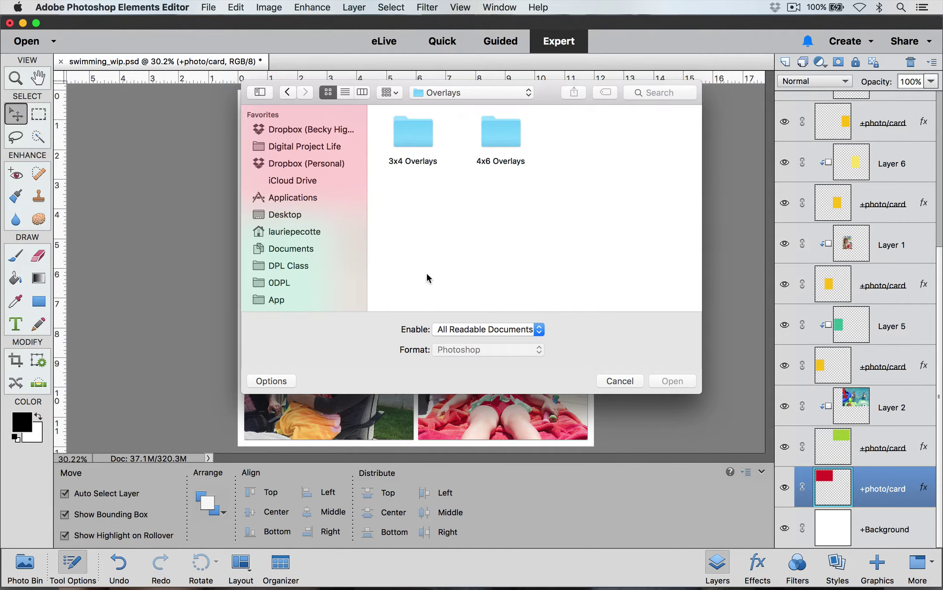
double_click(509, 134)
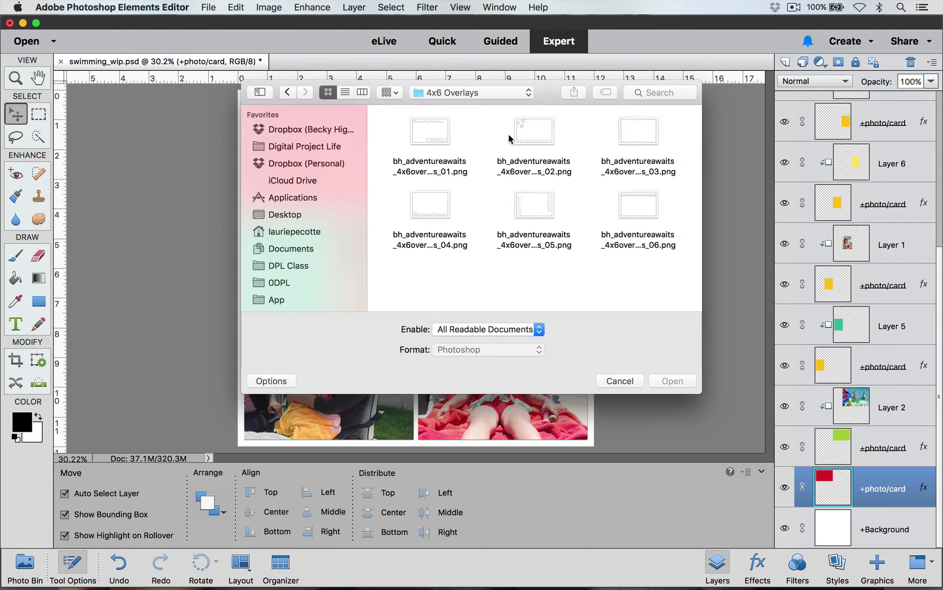
click(445, 129)
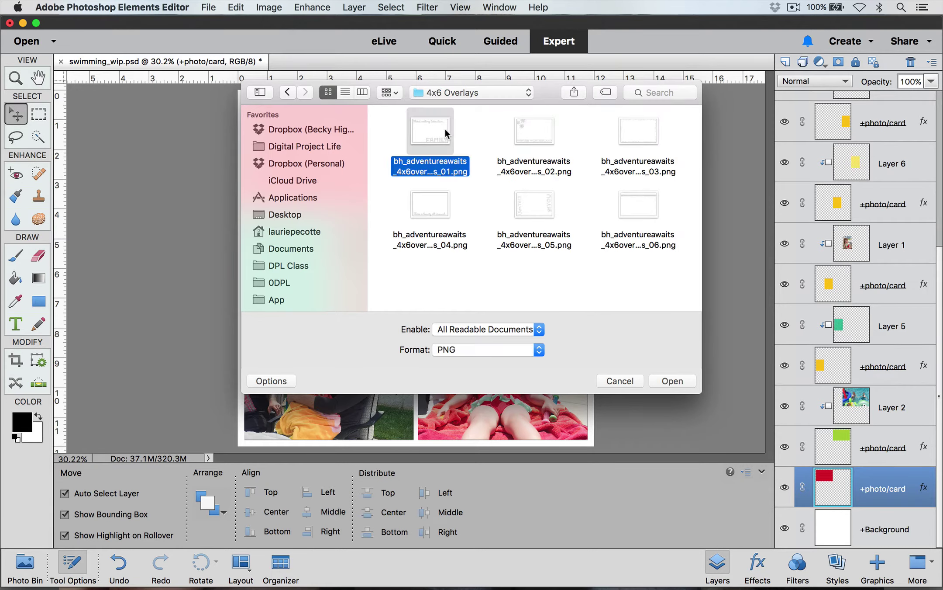
click(673, 381)
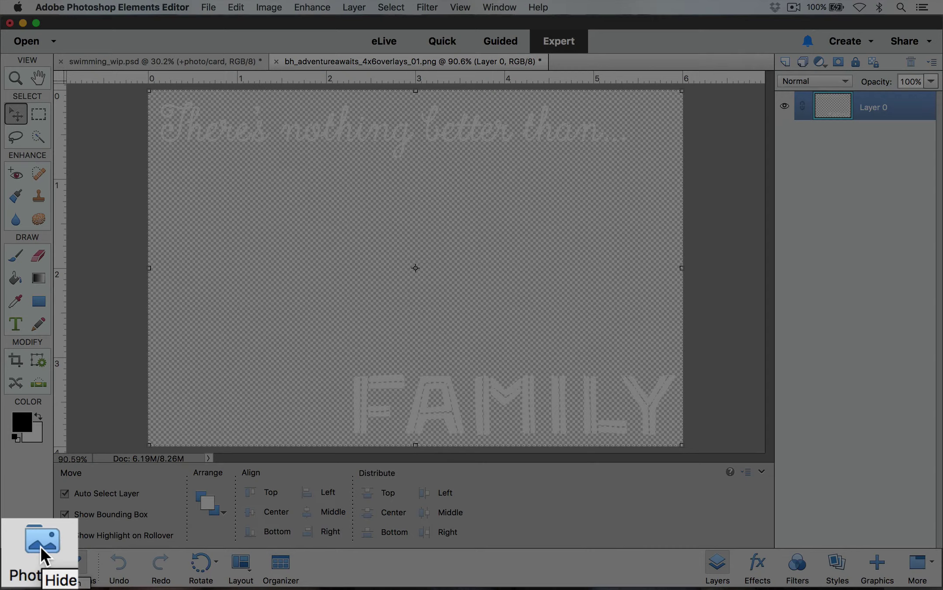
click(44, 555)
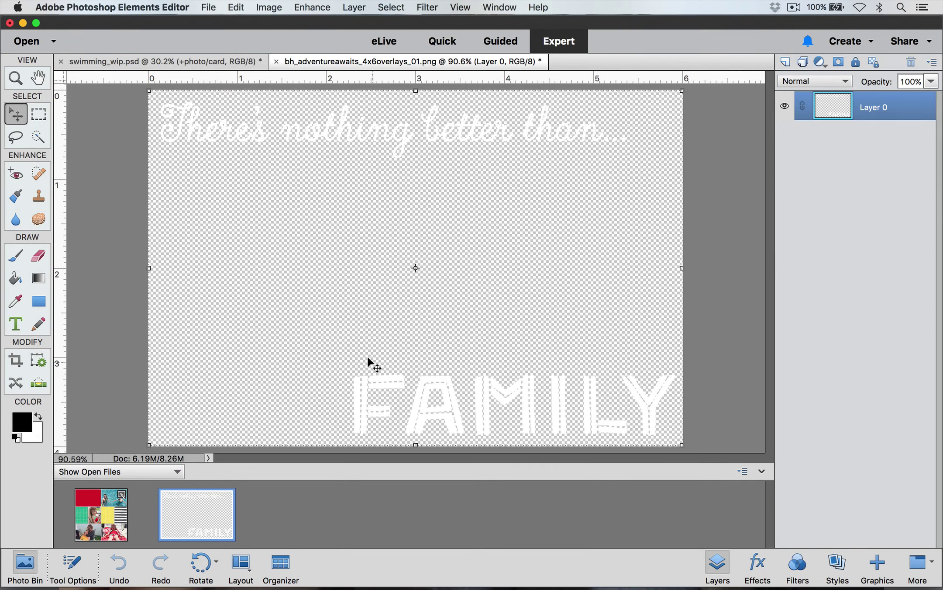
- Drag the FAMILY word-art overlay onto the swimming_wip.psd thumbnail, then switch to the collage
click(392, 370)
drag(387, 371, 205, 443)
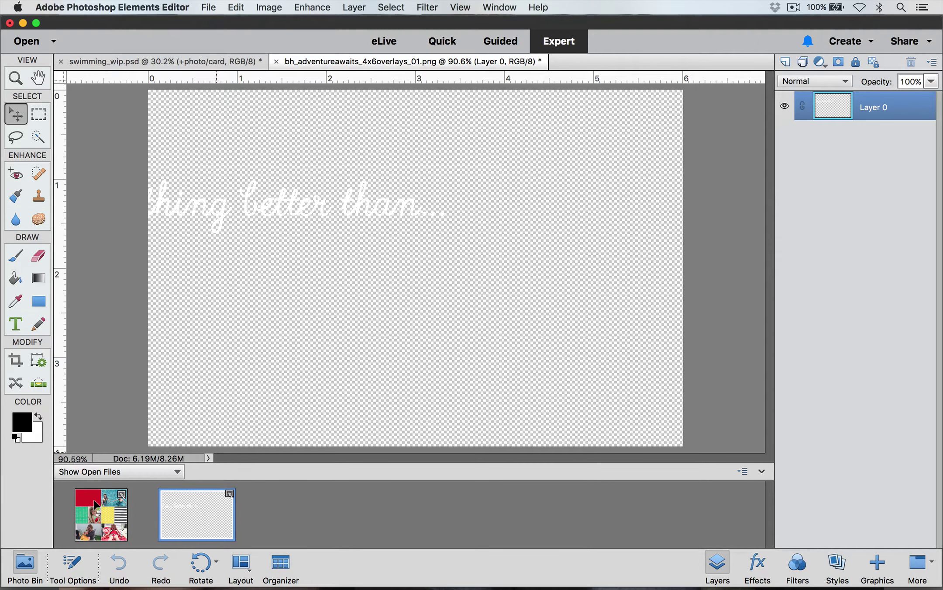
click(95, 503)
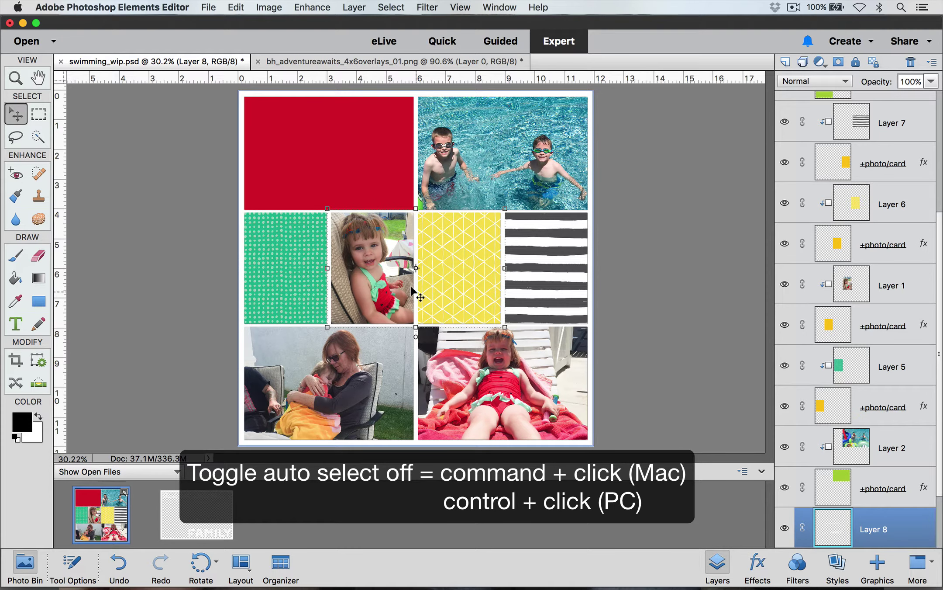
- Move Layer 8's FAMILY overlay onto the red top-left card and zoom in on it
drag(414, 292, 326, 179)
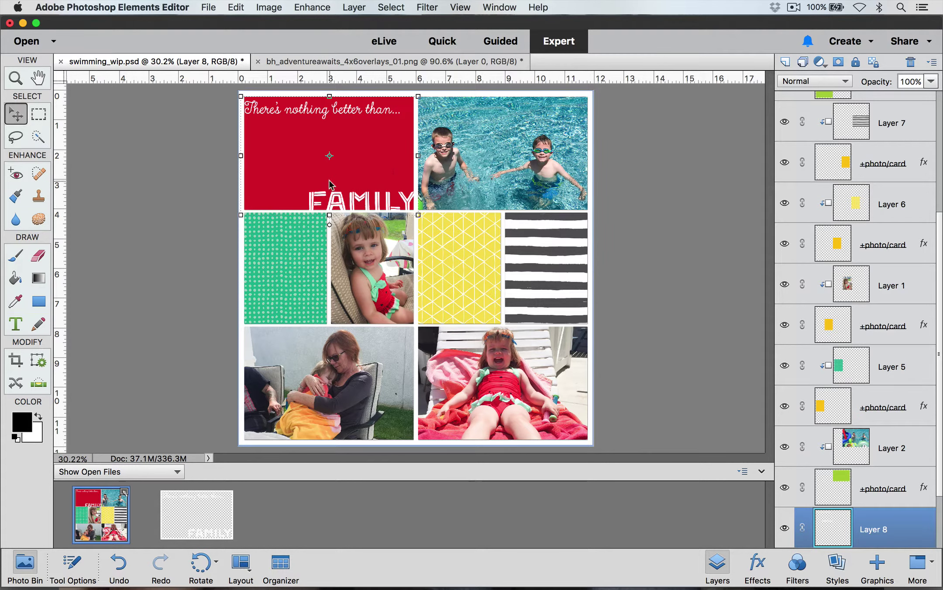
scroll(905, 491, down, 1)
scroll(906, 496, down, 5)
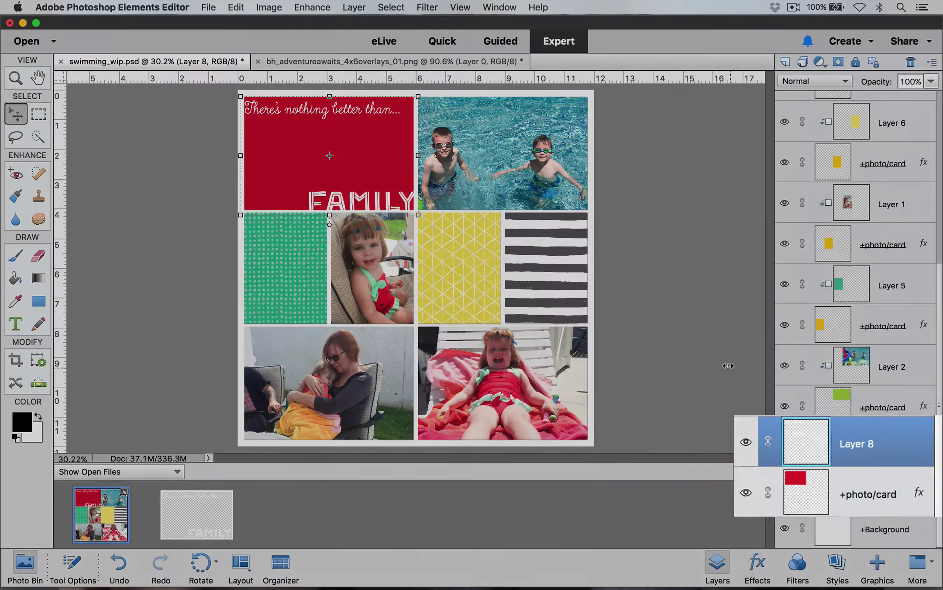
key(super+equal)
key(super+equal)
key(super+equal)
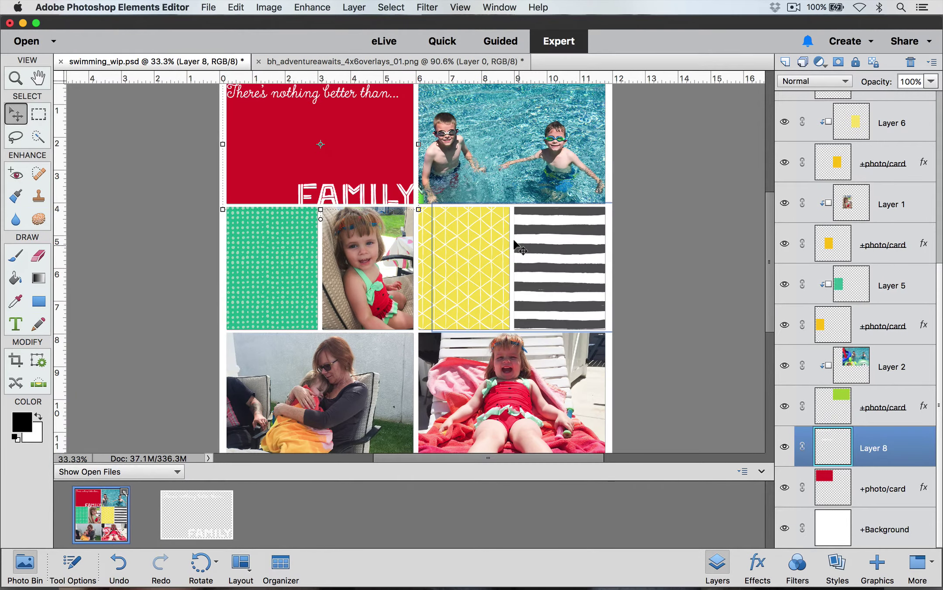
scroll(519, 247, up, 10)
scroll(520, 247, left, 6)
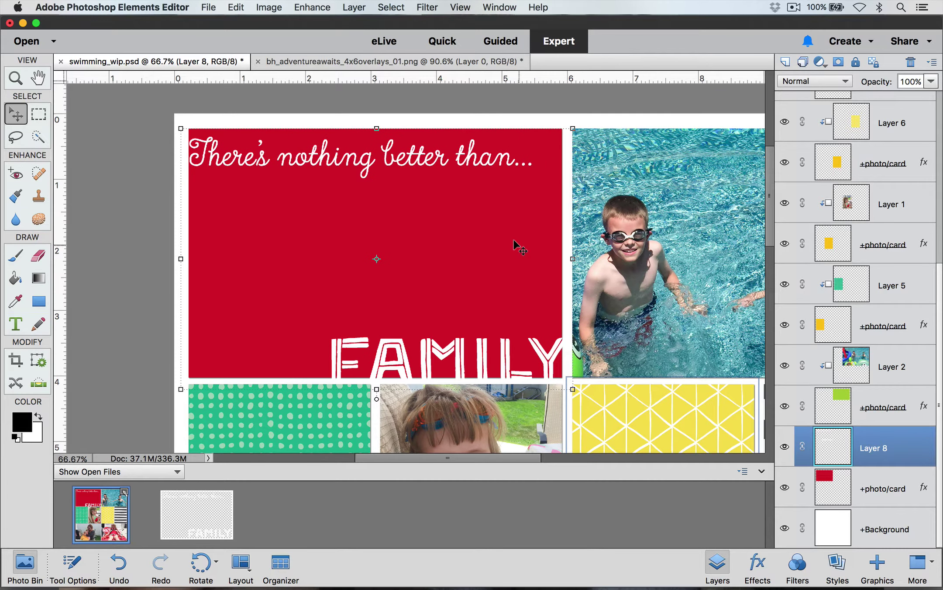
scroll(520, 247, down, 2)
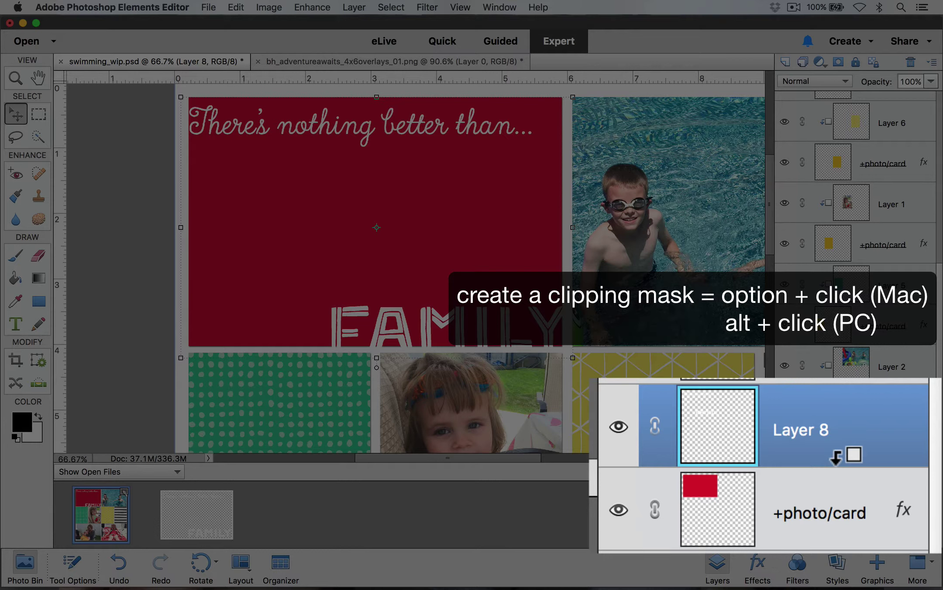
- Clip Layer 8 to the red +photo/card layer directly beneath it
alt+click(836, 455)
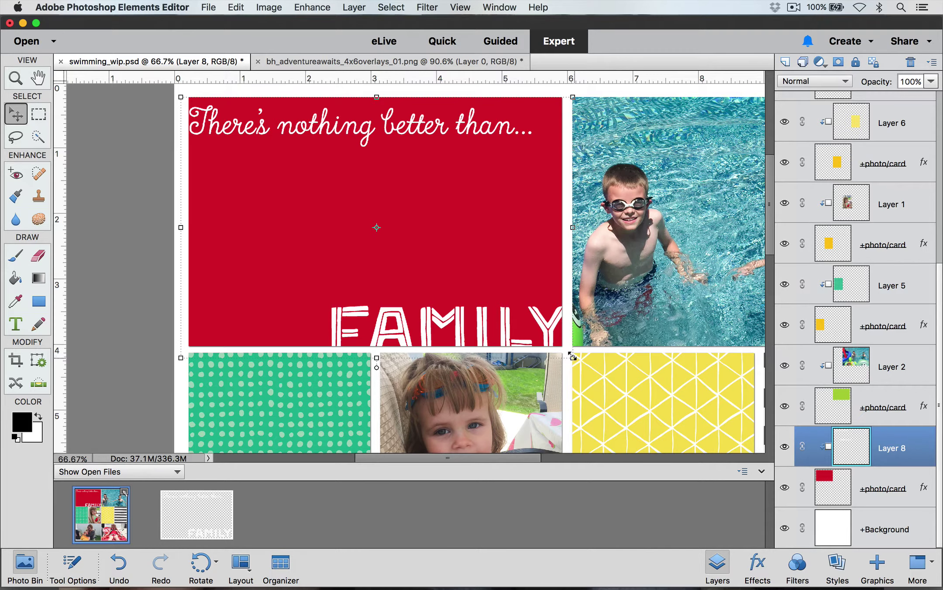
- Scale the FAMILY overlay down to 96.23%, nudge it up two steps, and deselect
click(570, 353)
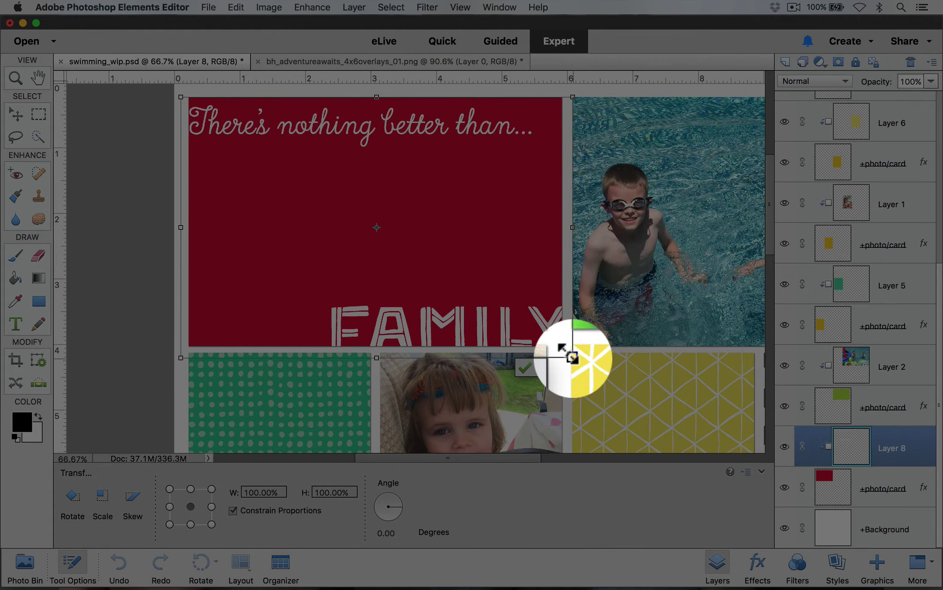
drag(572, 357, 565, 348)
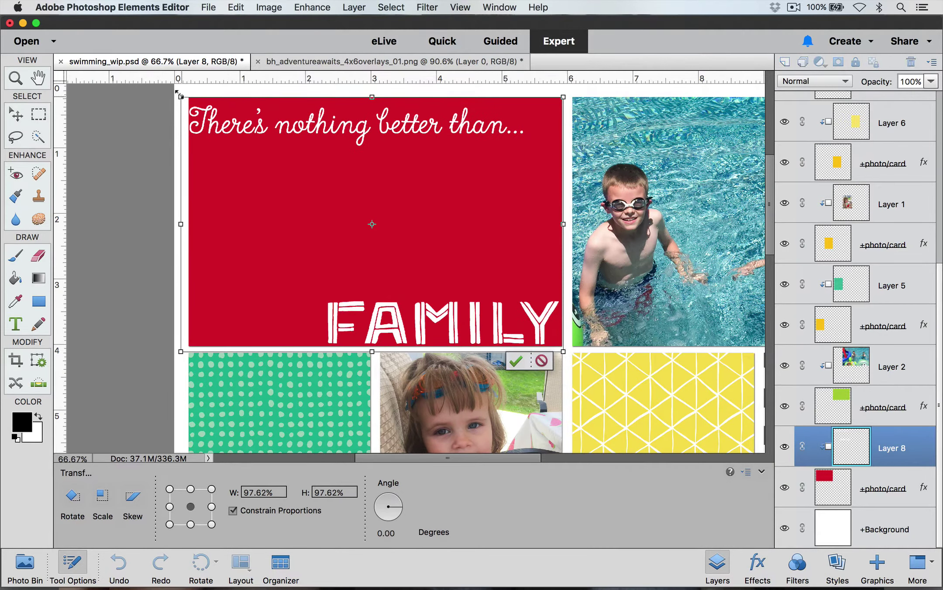
drag(180, 93, 185, 95)
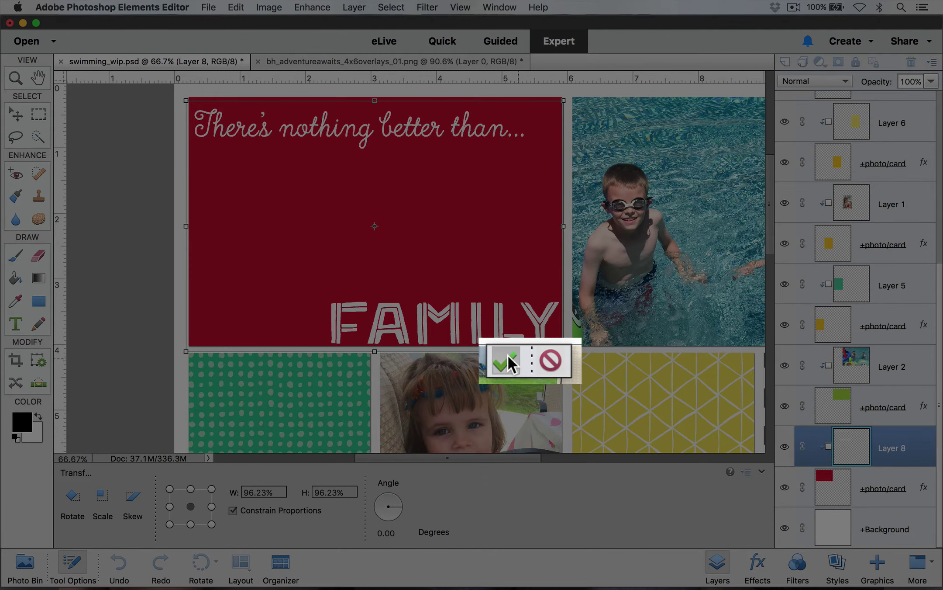
click(507, 355)
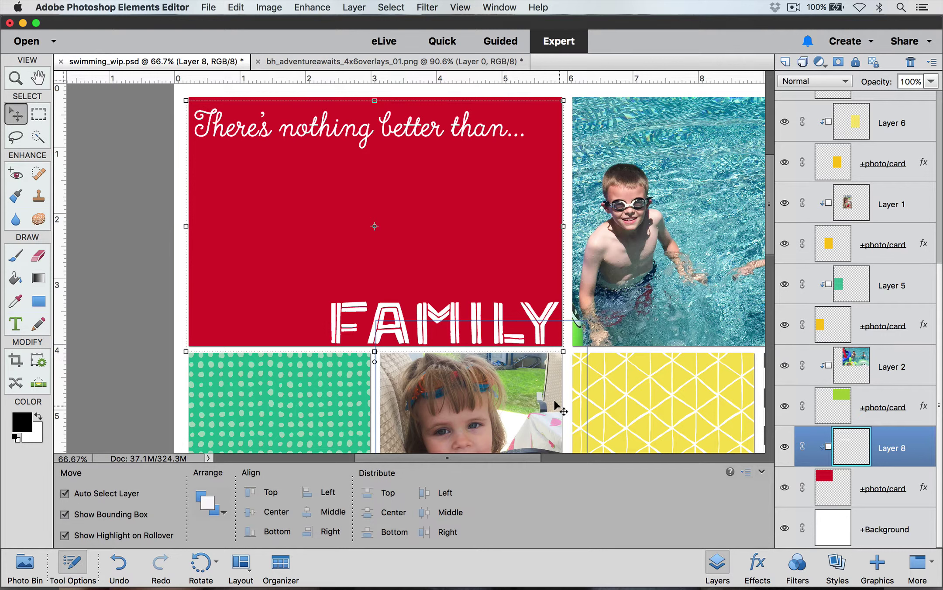
key(Up)
key(Up)
key(Up)
key(Up)
key(Up)
key(Up)
key(Up)
key(Up)
key(Up)
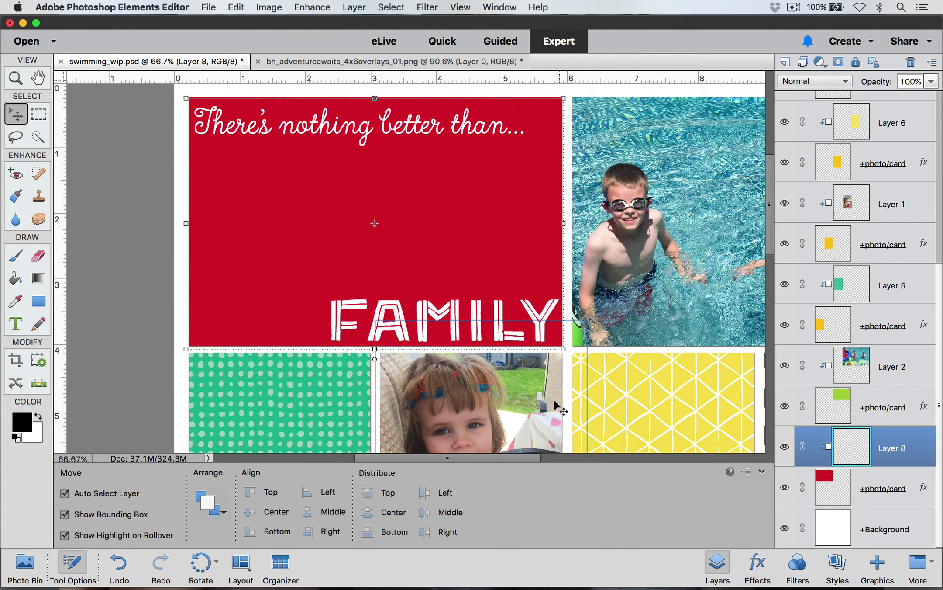
key(Up)
key(Up)
key(Up)
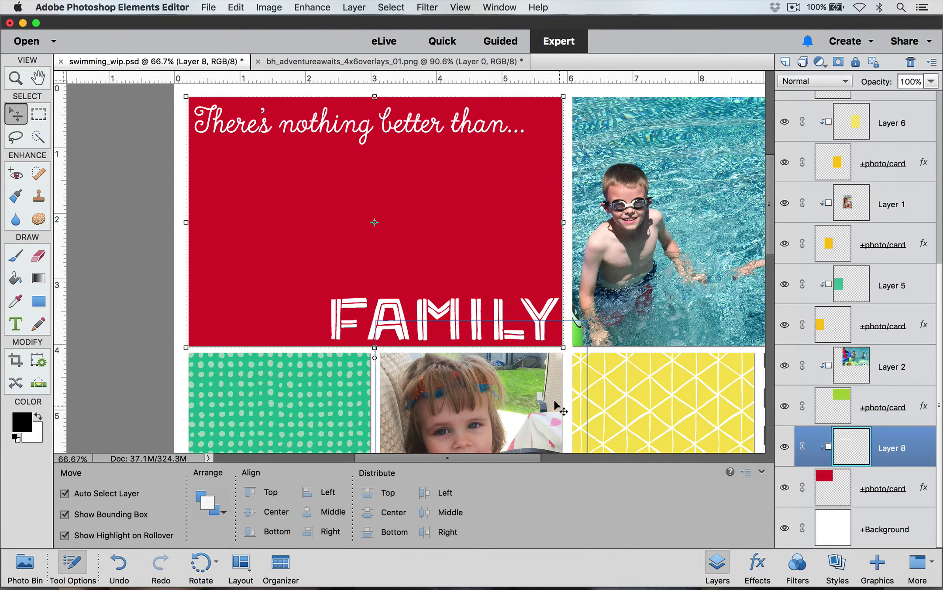
click(136, 237)
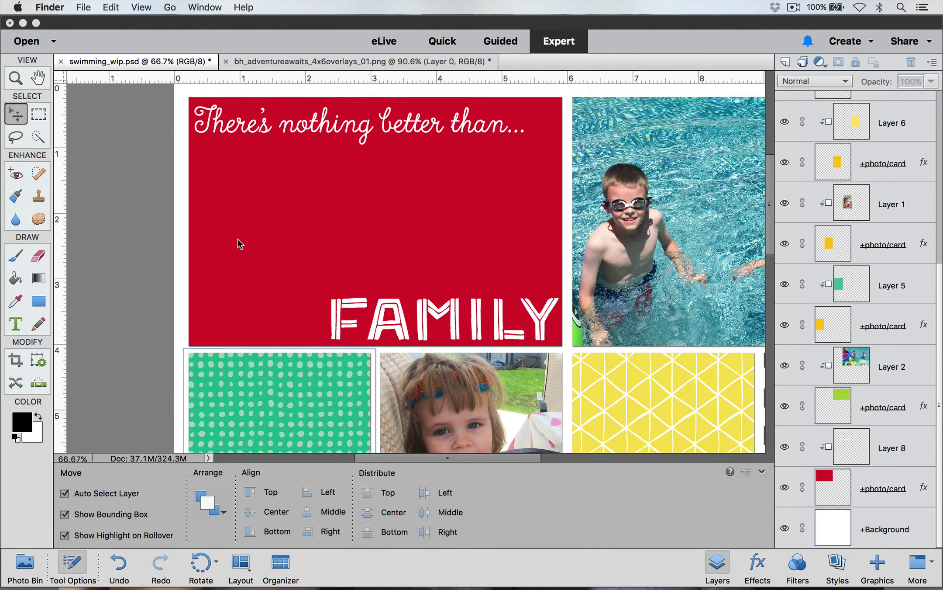
click(211, 228)
key(super)
key(super+minus)
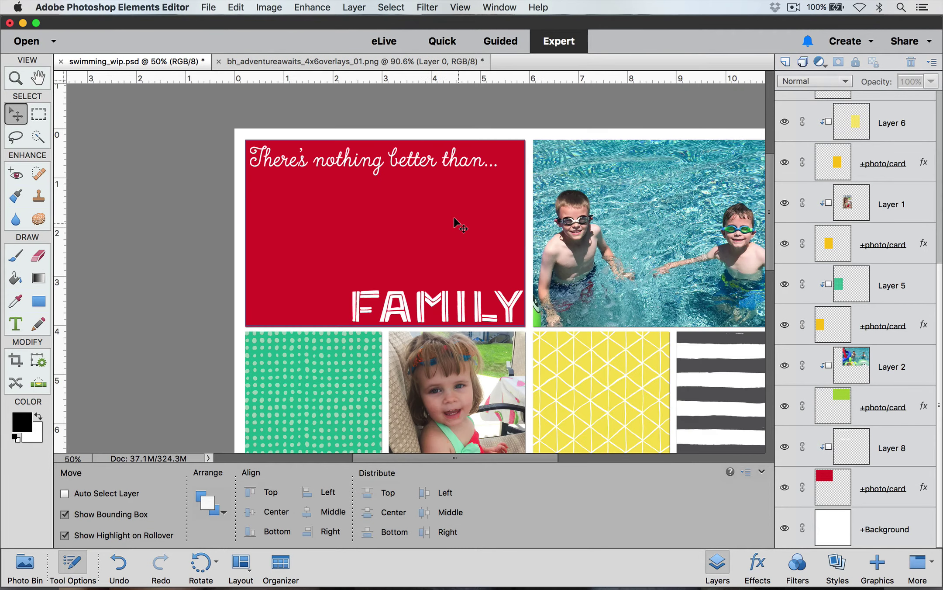
key(super+minus)
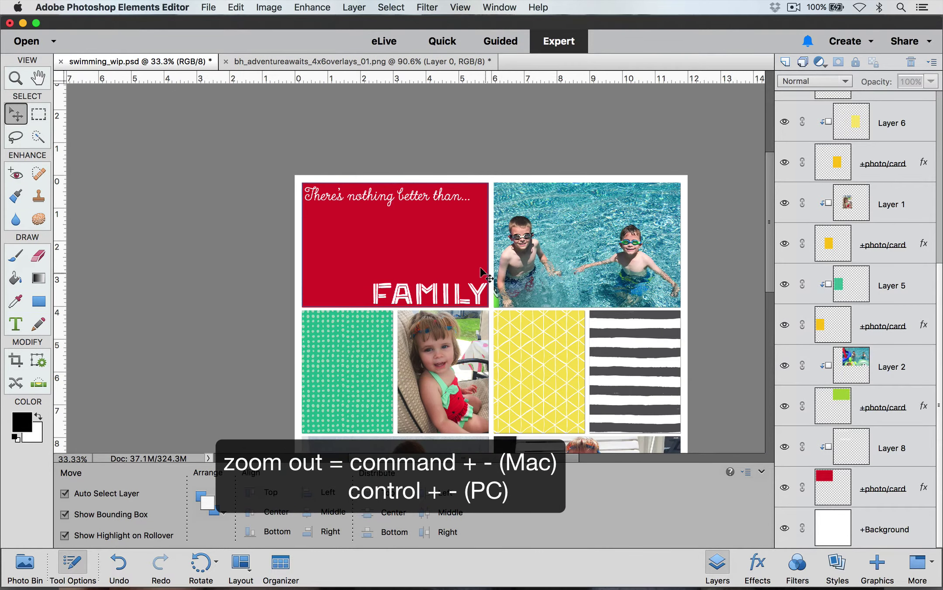
scroll(480, 269, right, 5)
scroll(480, 269, down, 3)
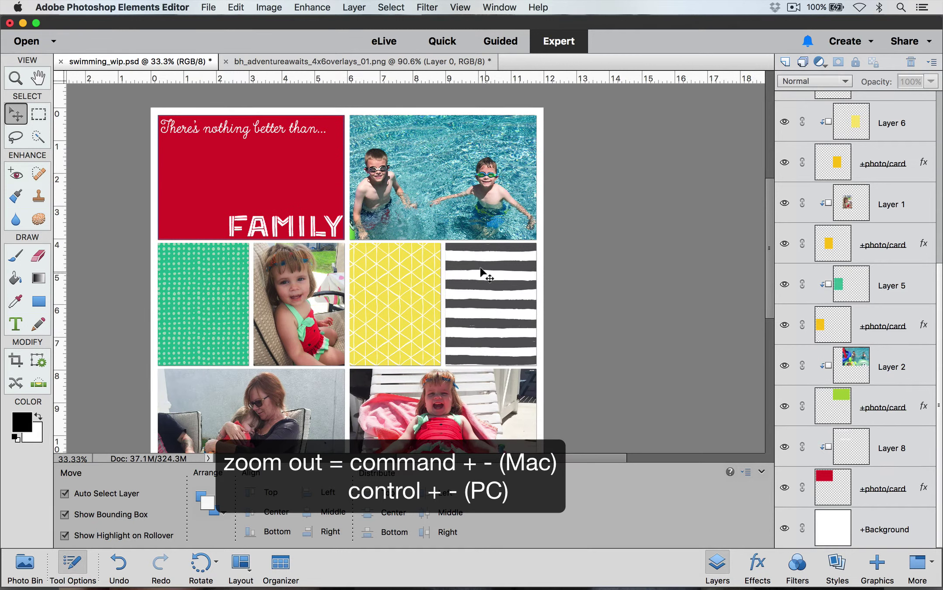
click(447, 141)
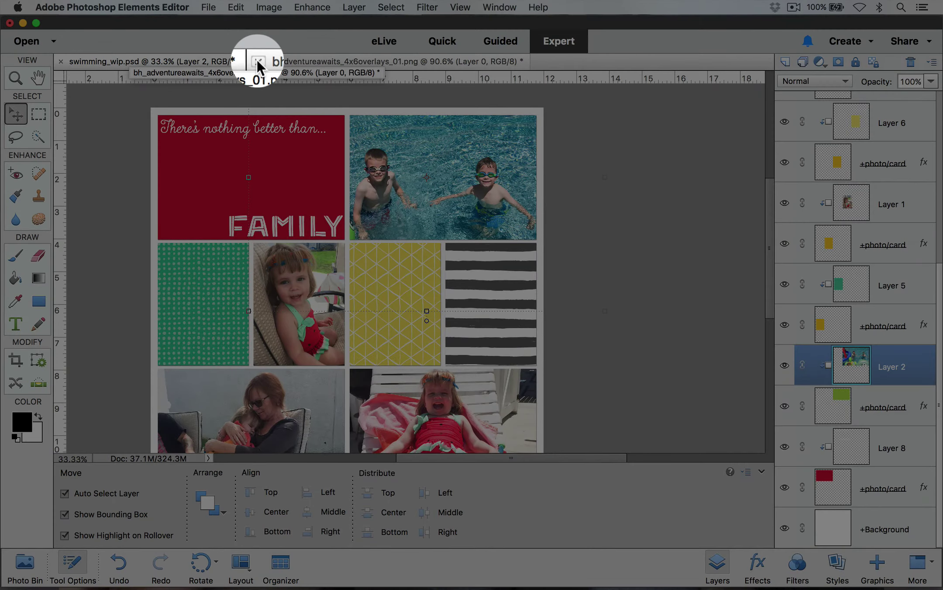
- Close the word-art overlay document and open bh_adventureawaits_4x6overlays_03.png
click(258, 63)
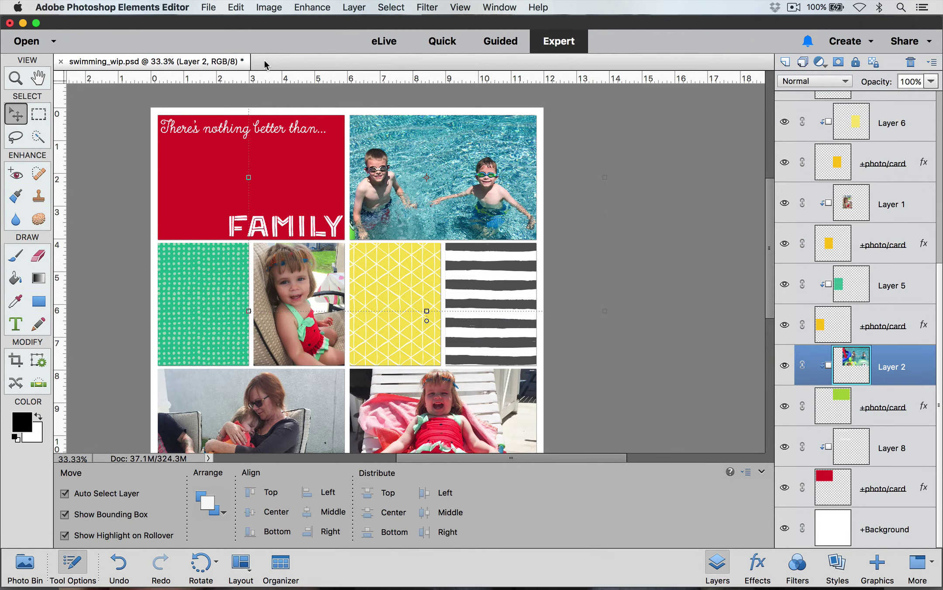
click(205, 7)
click(221, 35)
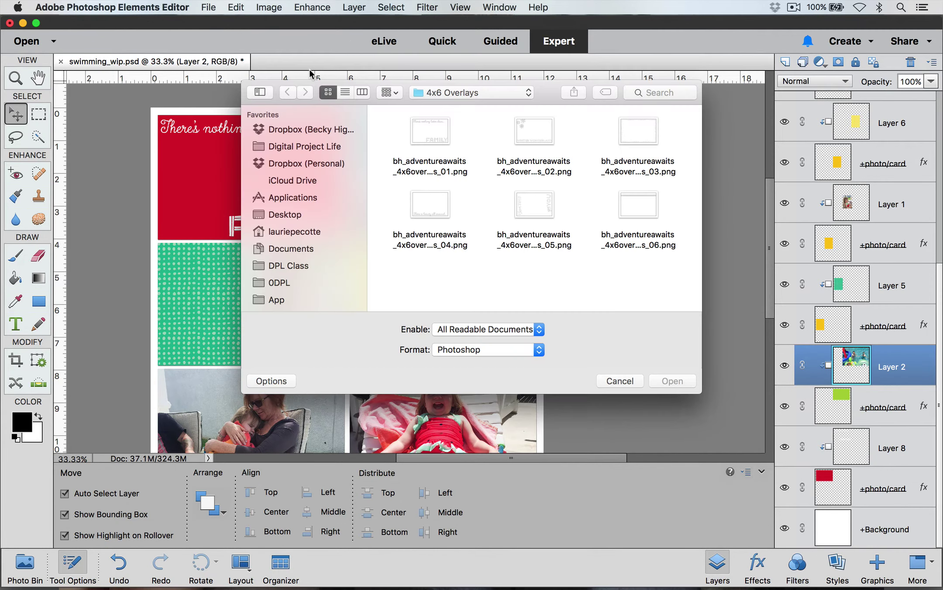
click(630, 126)
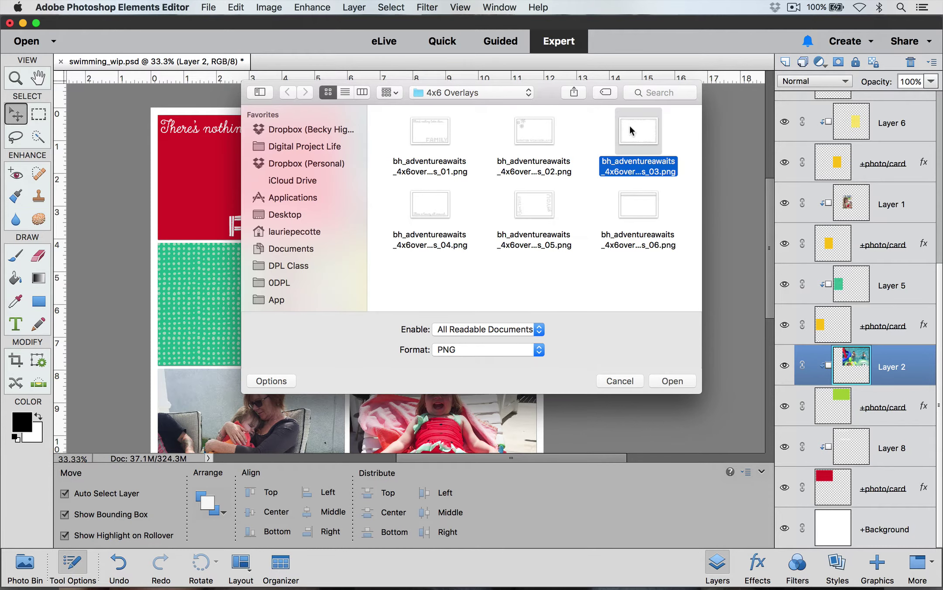
click(672, 382)
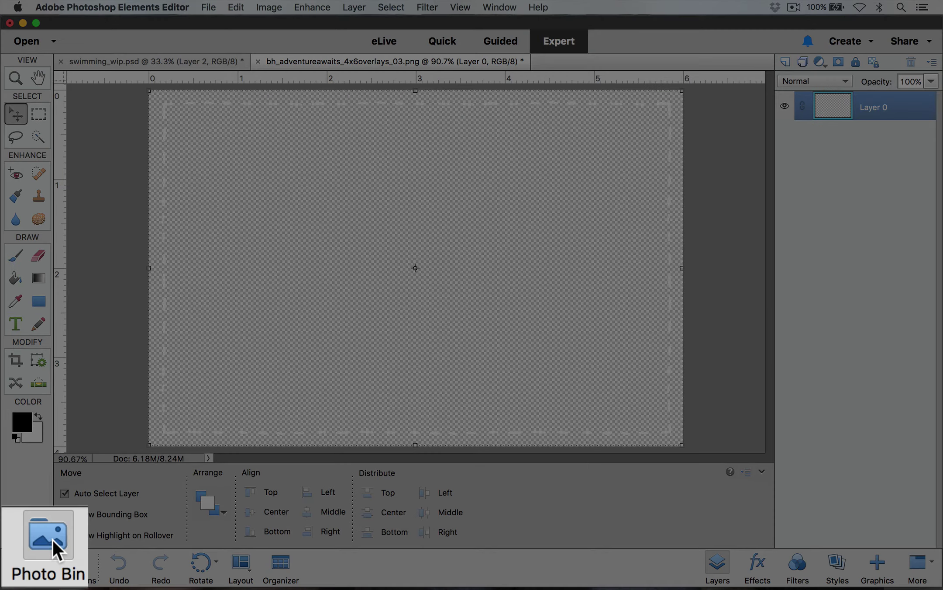
- Drag the dashed-frame overlay onto swimming_wip.psd as Layer 9 and switch to the collage
click(25, 563)
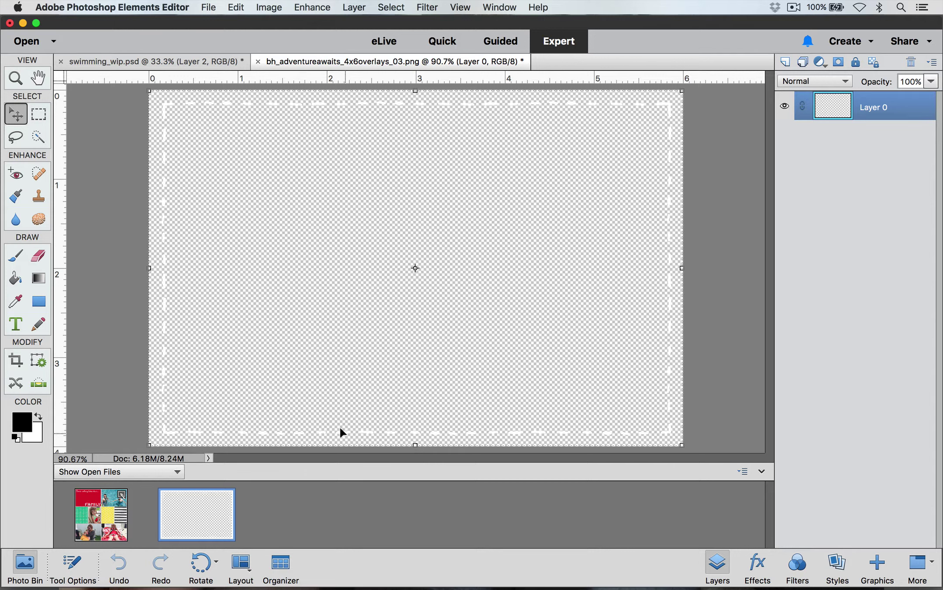
drag(340, 429, 306, 434)
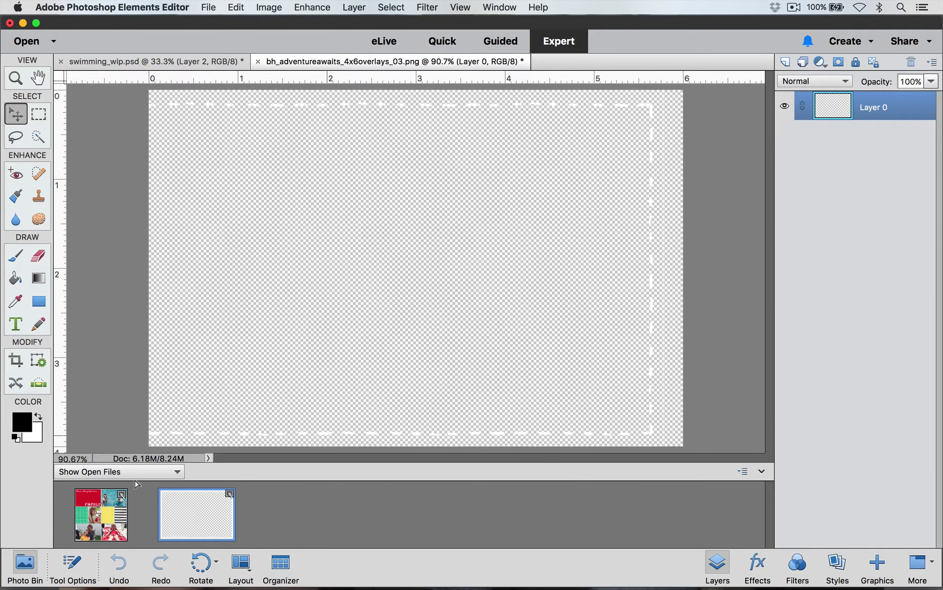
click(104, 498)
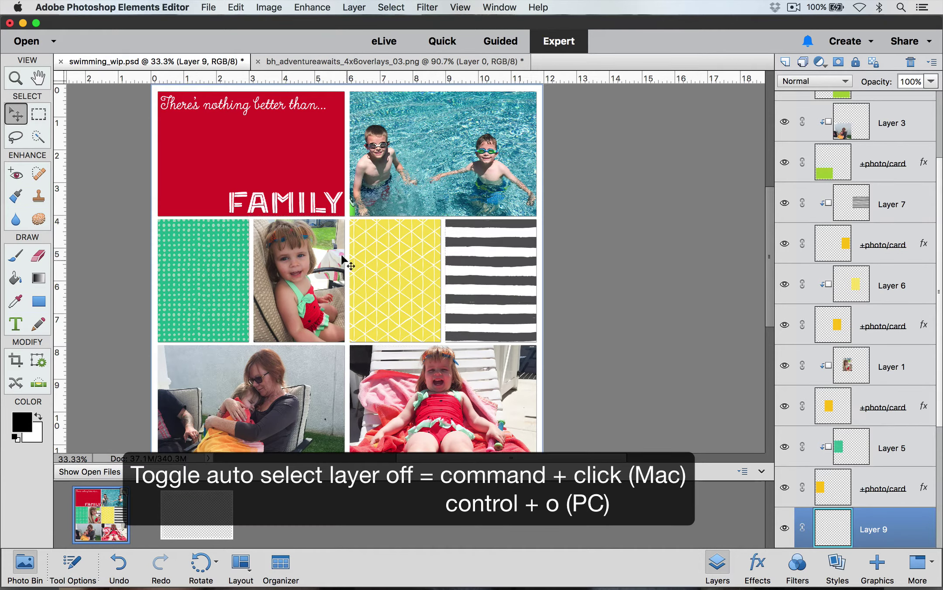
- Move the dashed frame over the two boys' pool photo and clip Layer 9 to Layer 2
drag(343, 258, 438, 131)
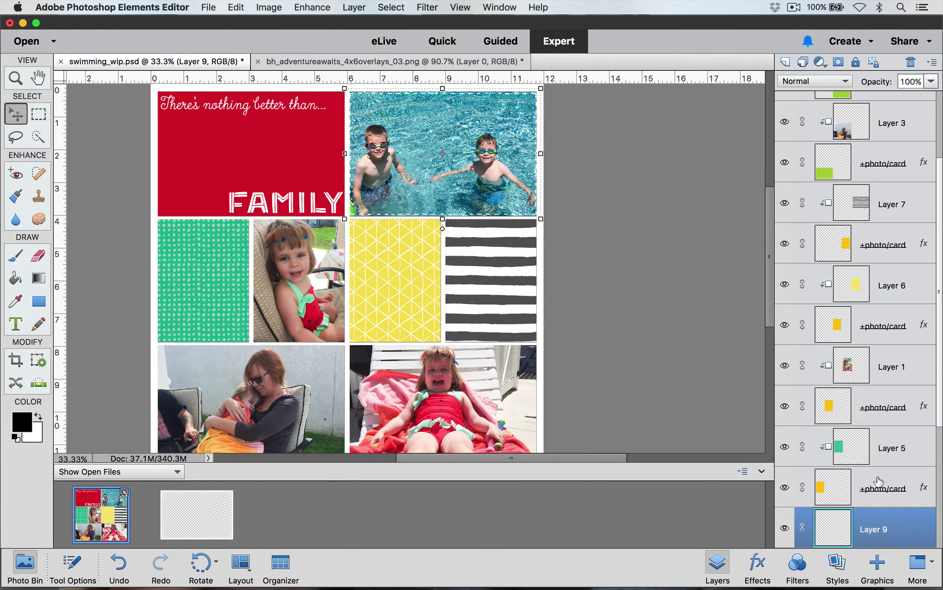
scroll(882, 482, down, 5)
scroll(885, 486, down, 3)
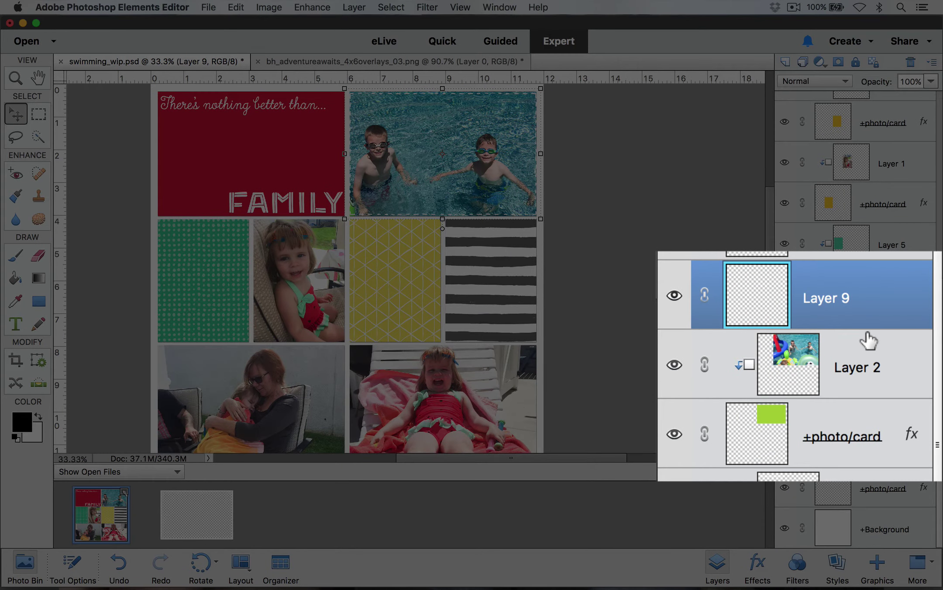
click(868, 356)
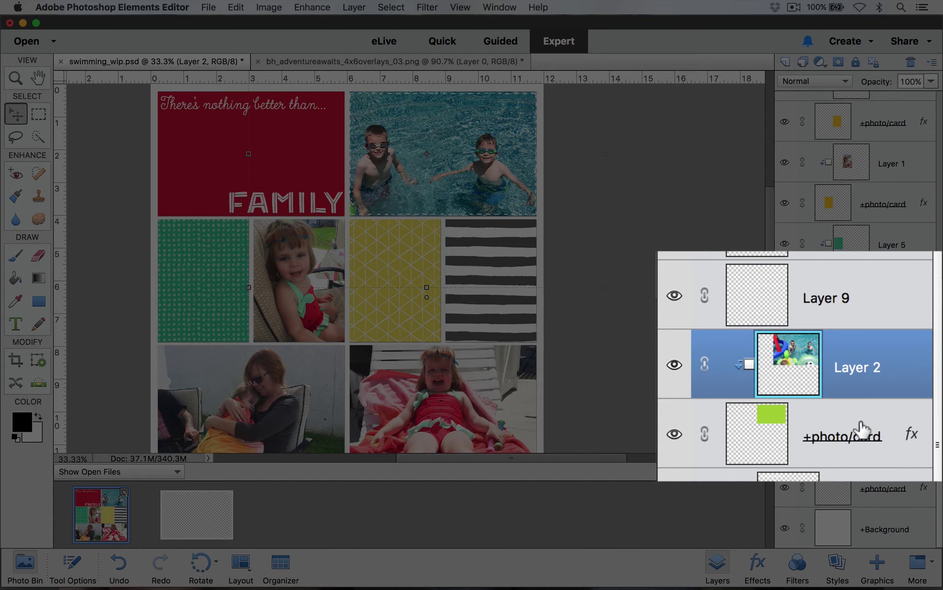
click(843, 298)
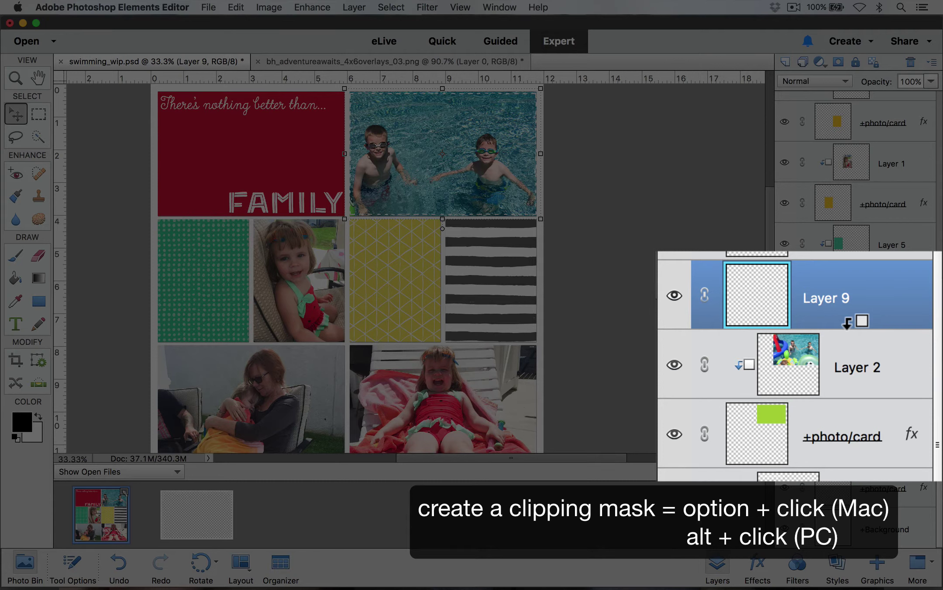
alt+click(848, 324)
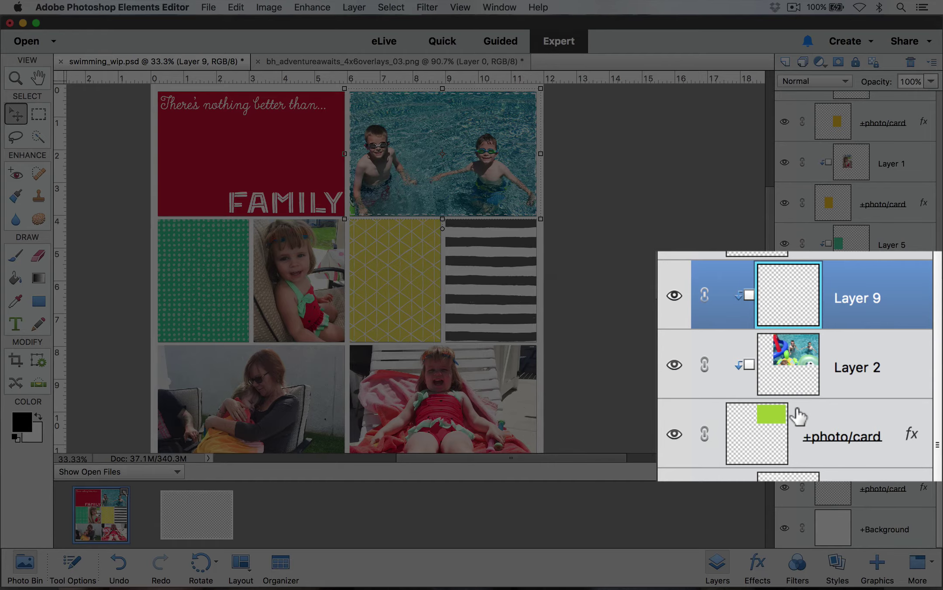
- Scale the Layer 9 dashed frame to about 96.8% inside the pool photo and commit it
key(super+equal)
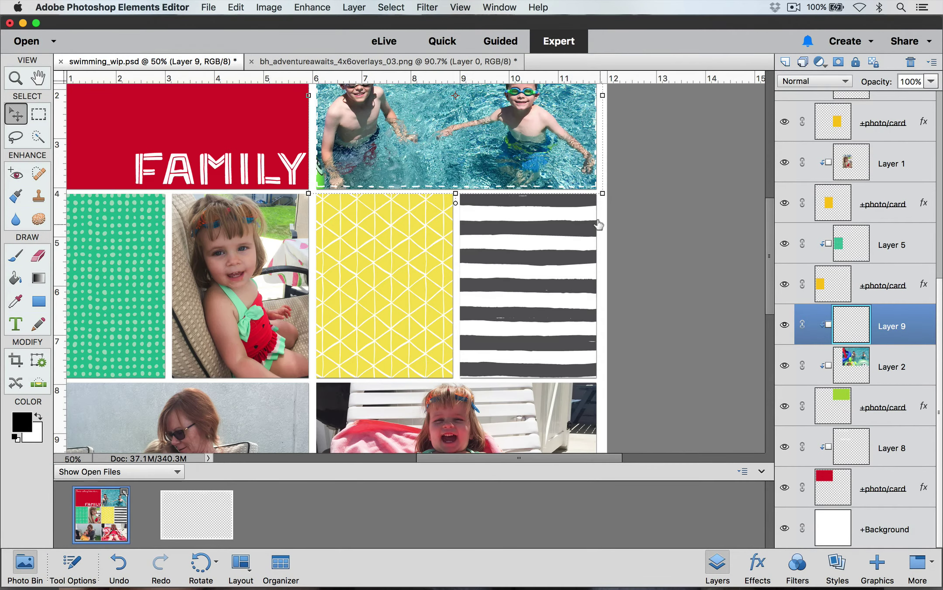
scroll(598, 225, up, 5)
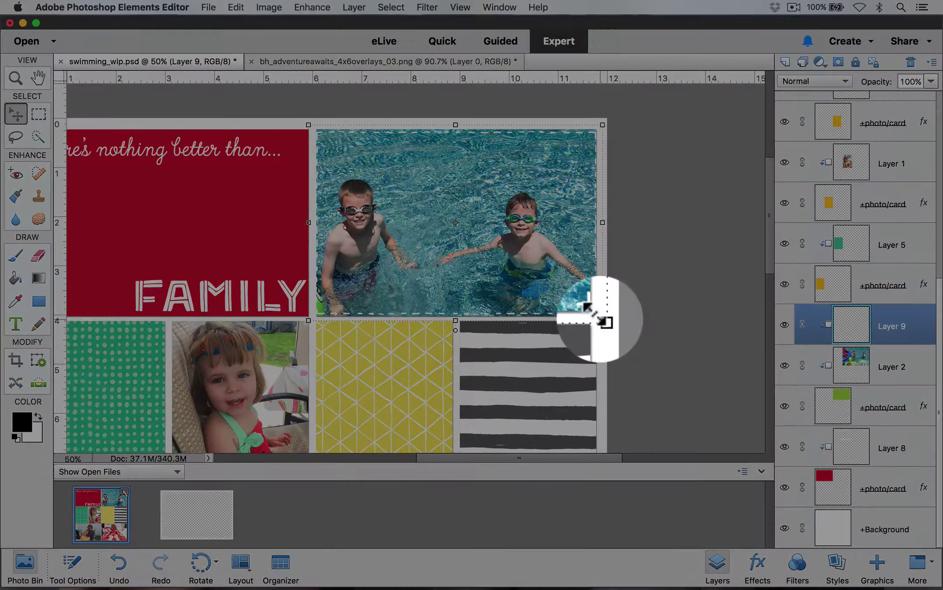
click(602, 320)
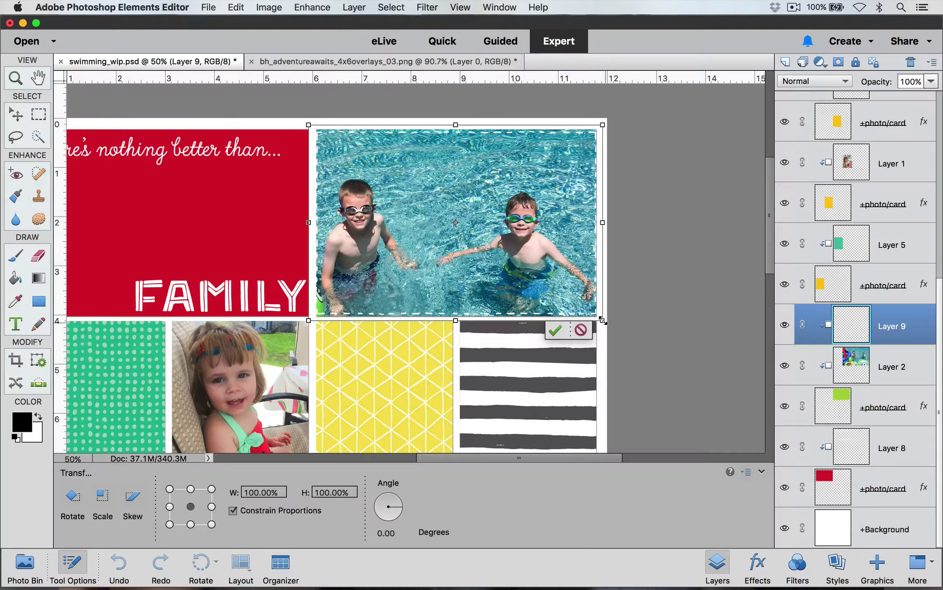
drag(602, 320, 602, 321)
drag(308, 122, 312, 123)
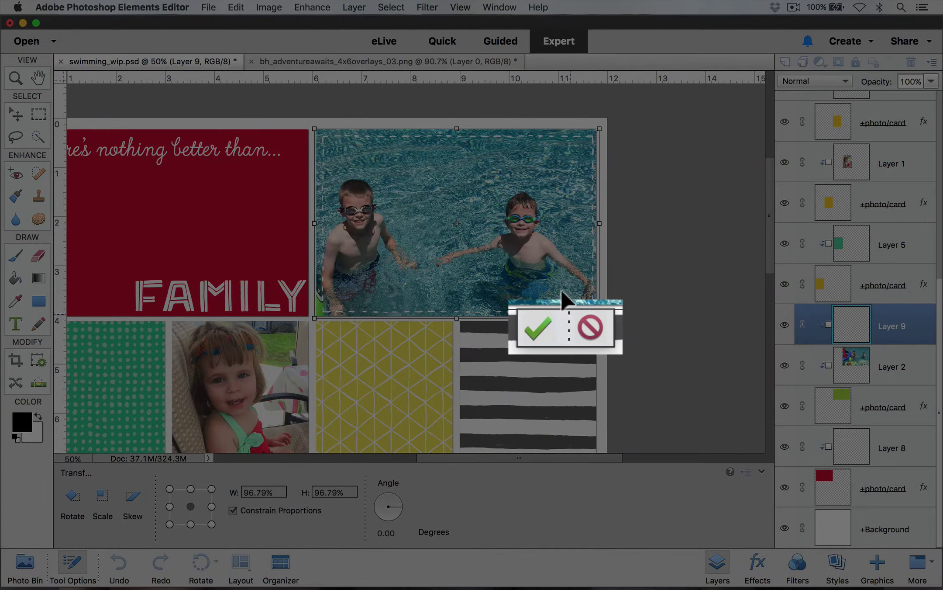
click(532, 327)
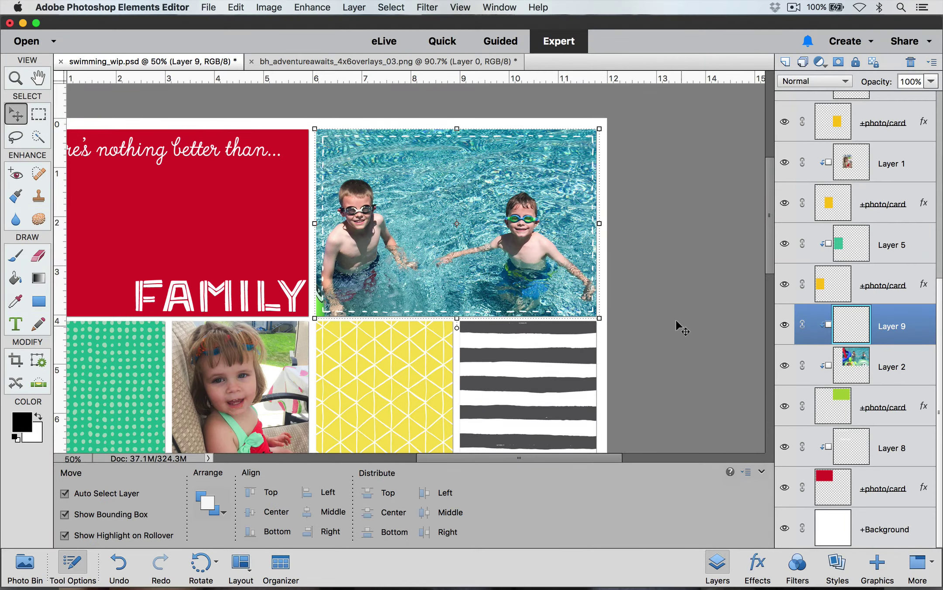
click(634, 270)
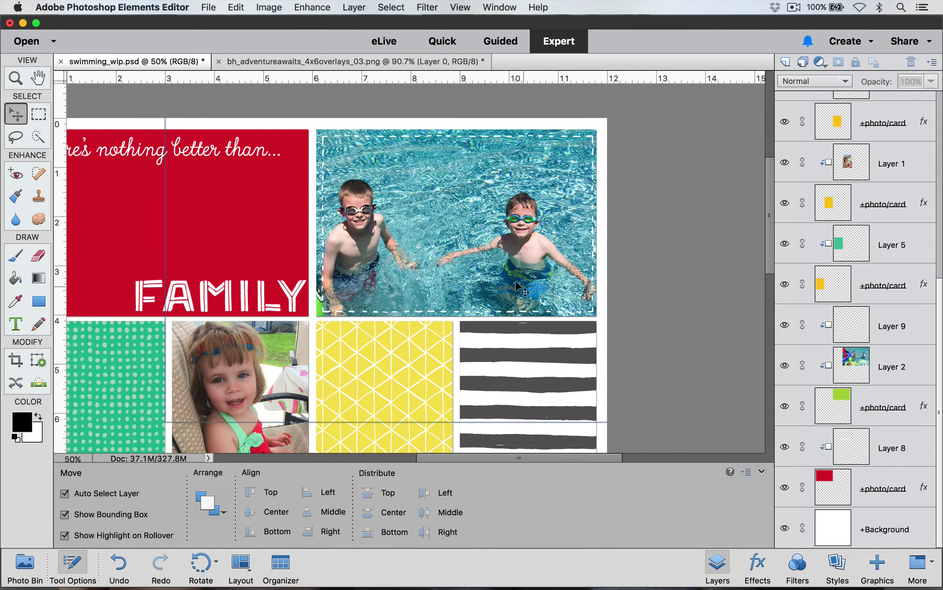
- Select Layer 3 by clicking the lower-left woman-and-child photo on the canvas
scroll(515, 280, down, 3)
scroll(516, 287, up, 5)
scroll(516, 287, left, 3)
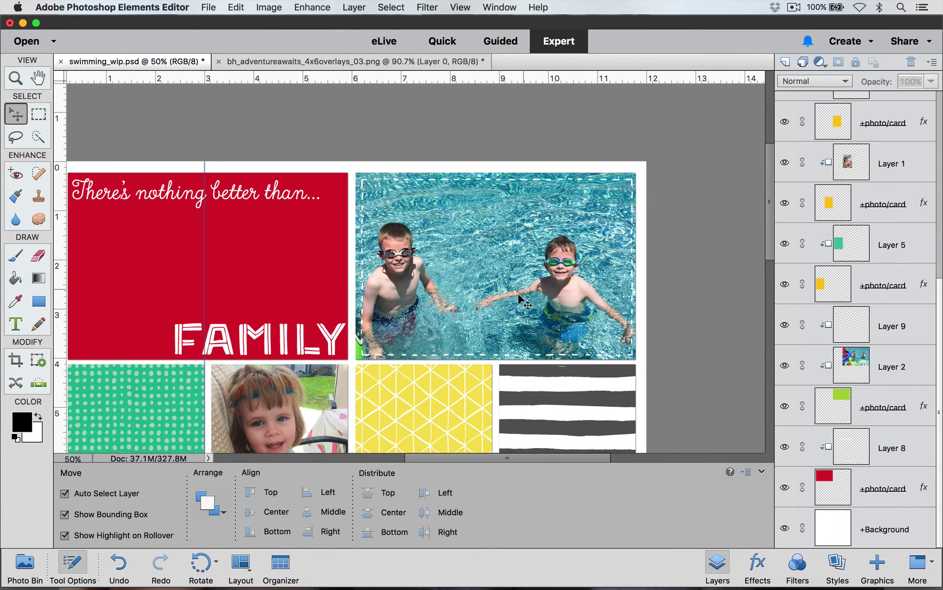
scroll(518, 293, down, 10)
scroll(518, 295, down, 2)
scroll(518, 293, down, 2)
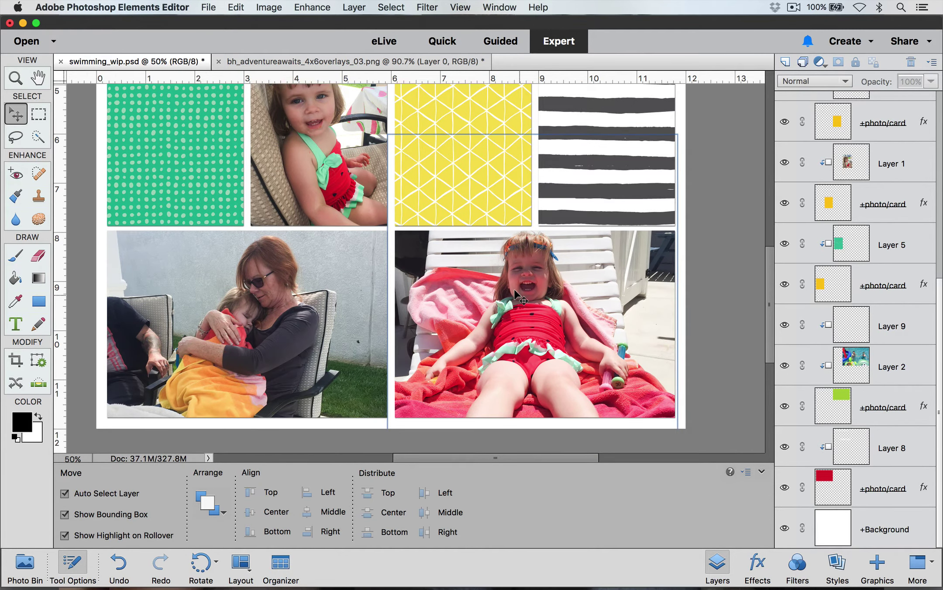
click(351, 305)
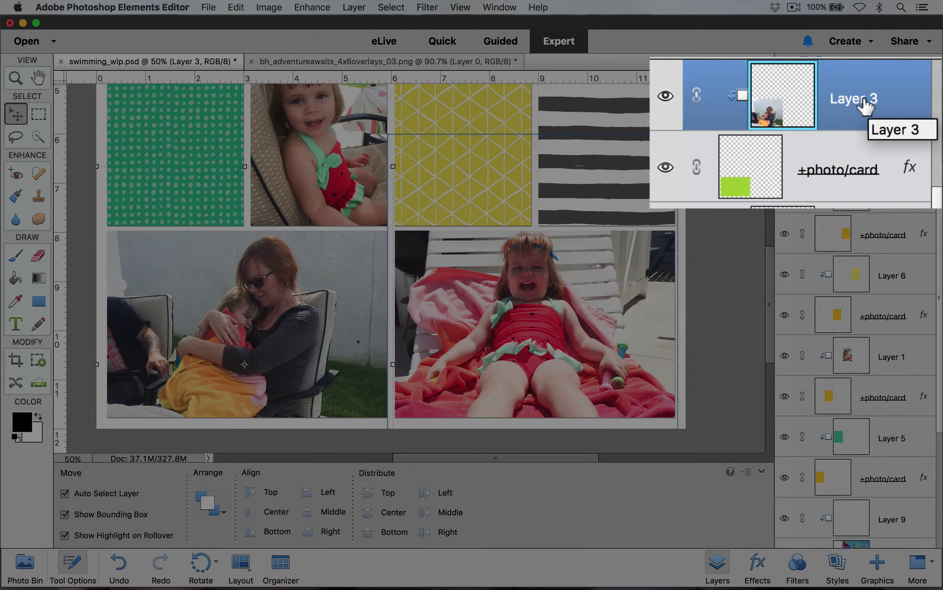
scroll(565, 270, up, 4)
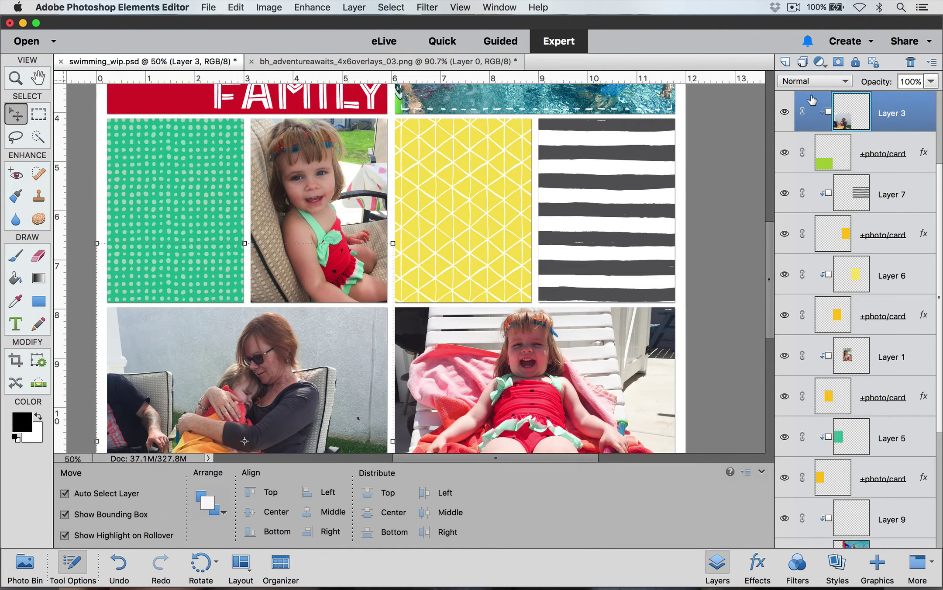
- Copy the dashed overlay from its file into the swimming collage through the Photo Bin
click(425, 64)
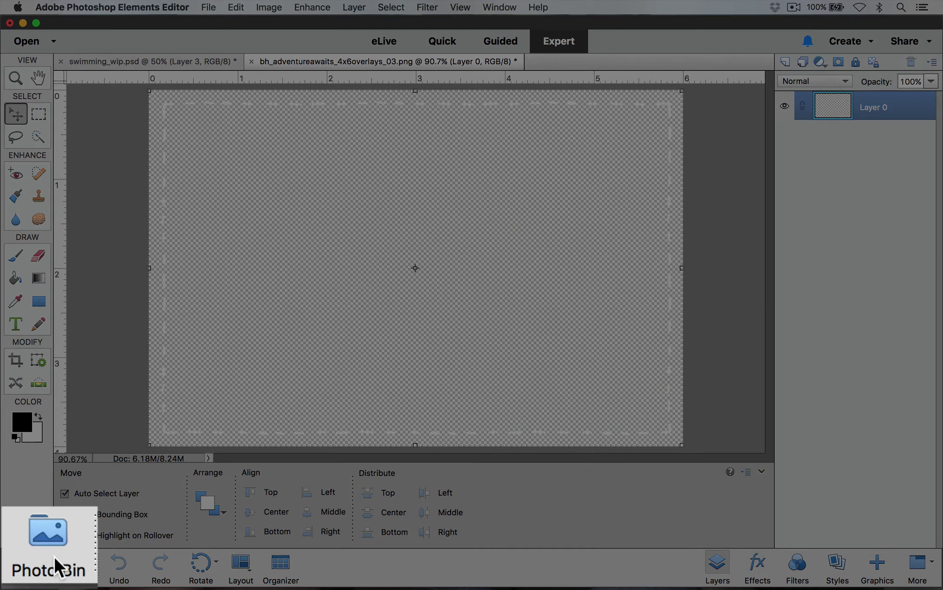
click(25, 566)
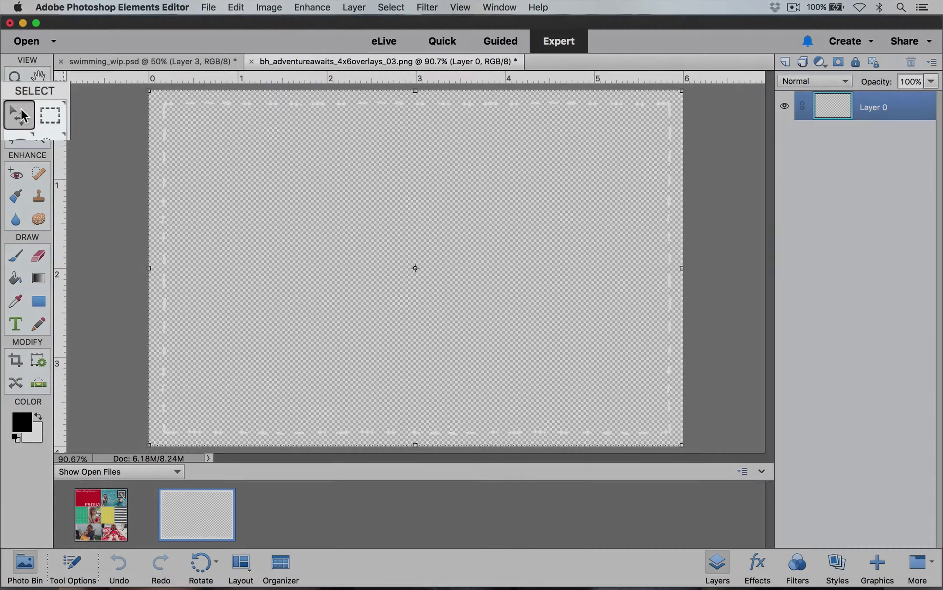
click(17, 112)
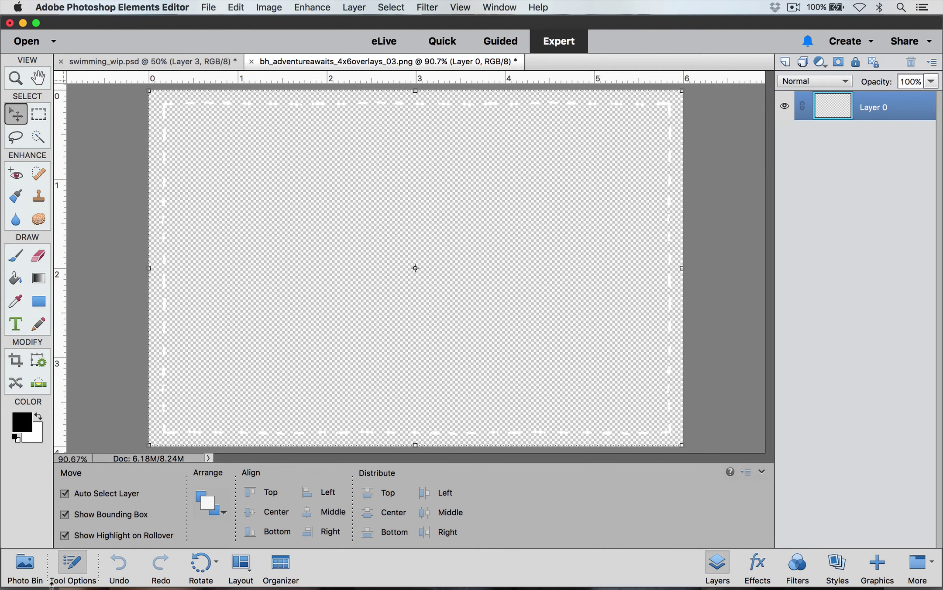
click(24, 564)
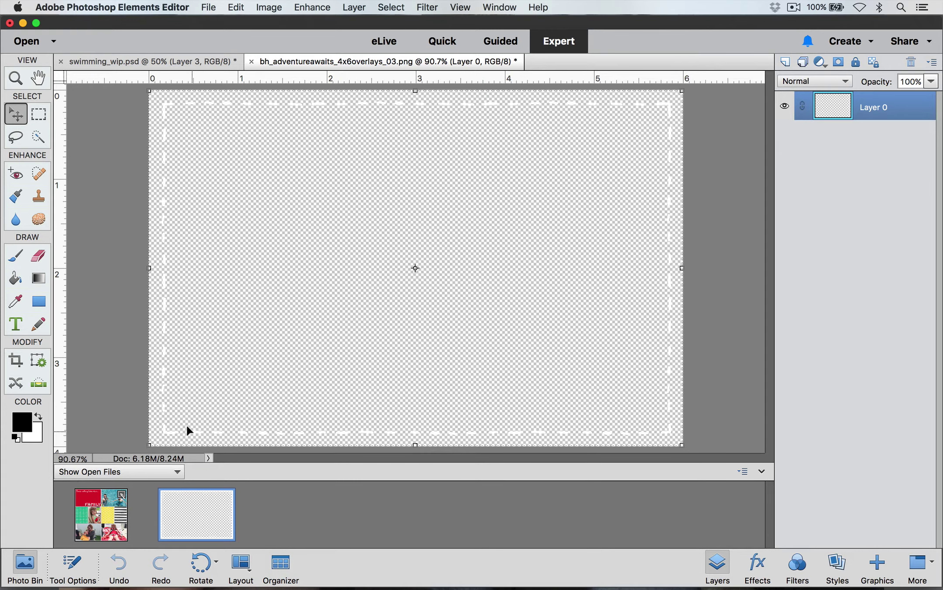
click(179, 429)
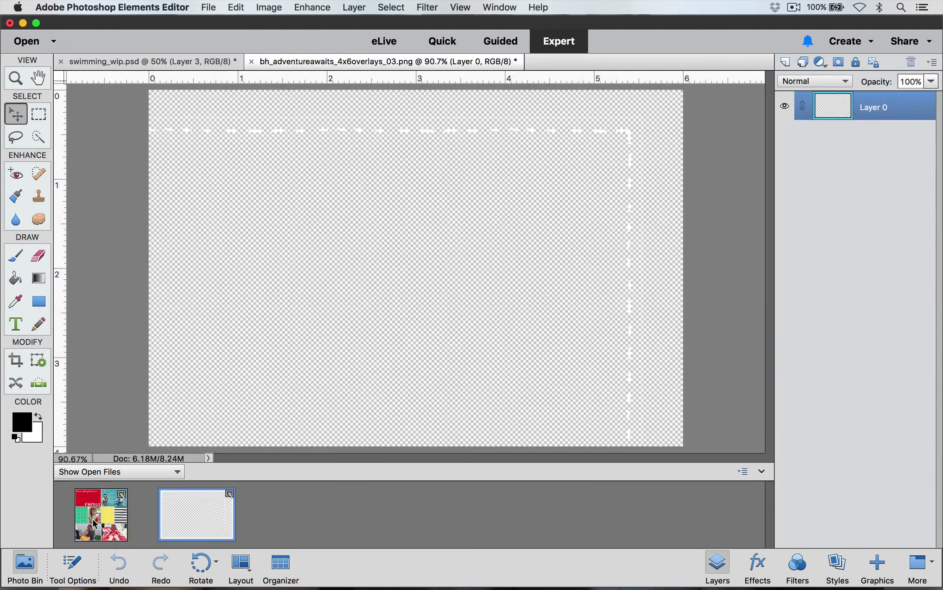
click(90, 519)
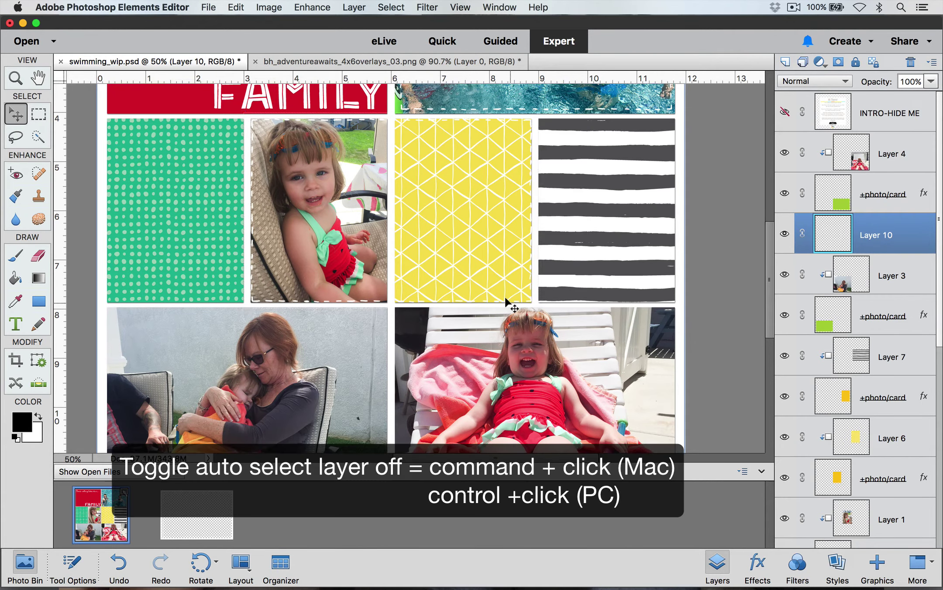
- Move the new Layer 10 frame over the lower-left photo and clip it to Layer 3
drag(506, 302, 428, 421)
scroll(427, 420, down, 5)
scroll(428, 419, left, 1)
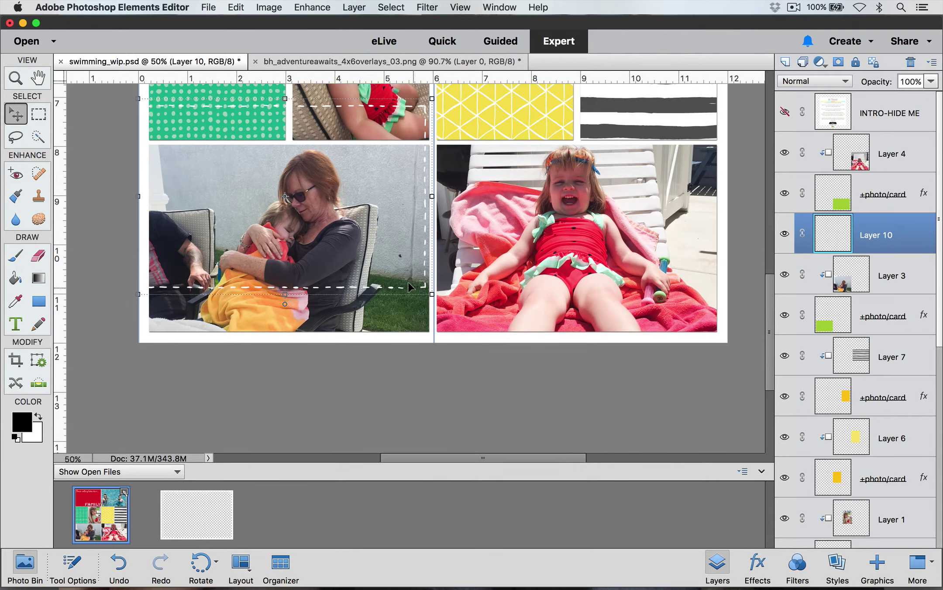
super+click(408, 296)
drag(408, 296, 409, 331)
key(super+z)
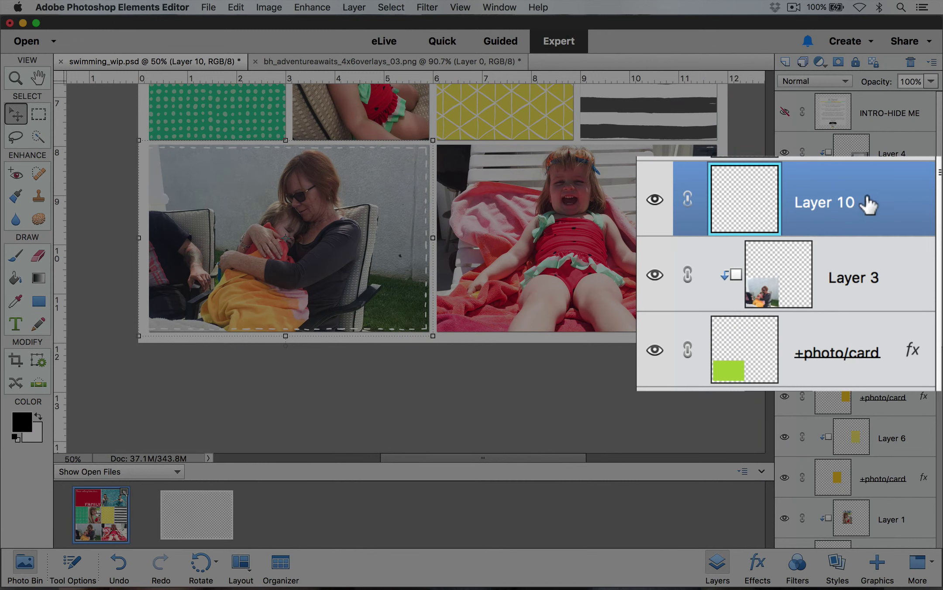
alt+click(858, 228)
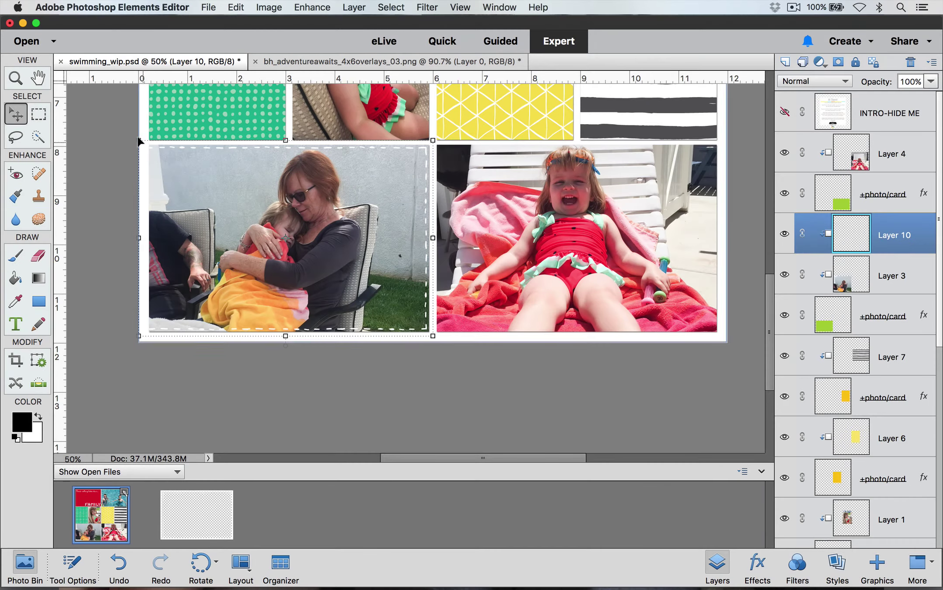
- Scale Layer 10 to 97.72% by 97.32% inside the woman-and-child photo, then select the girl's Layer 4
drag(134, 135, 143, 143)
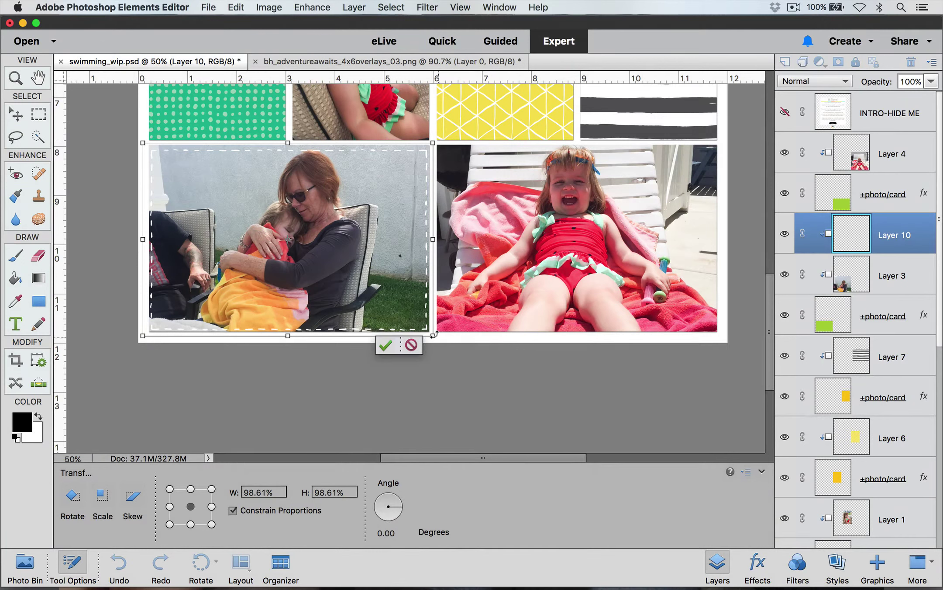
drag(428, 328, 432, 333)
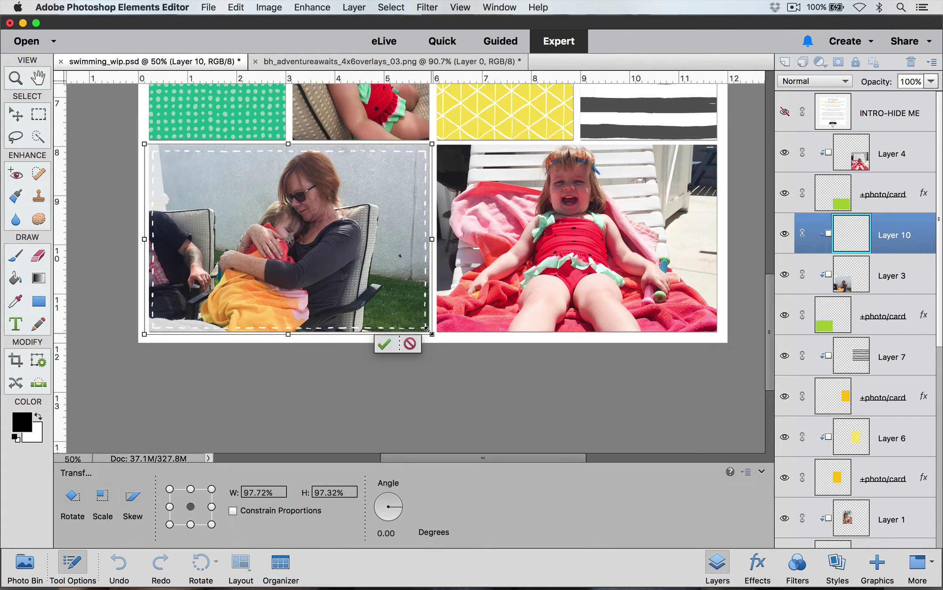
click(384, 344)
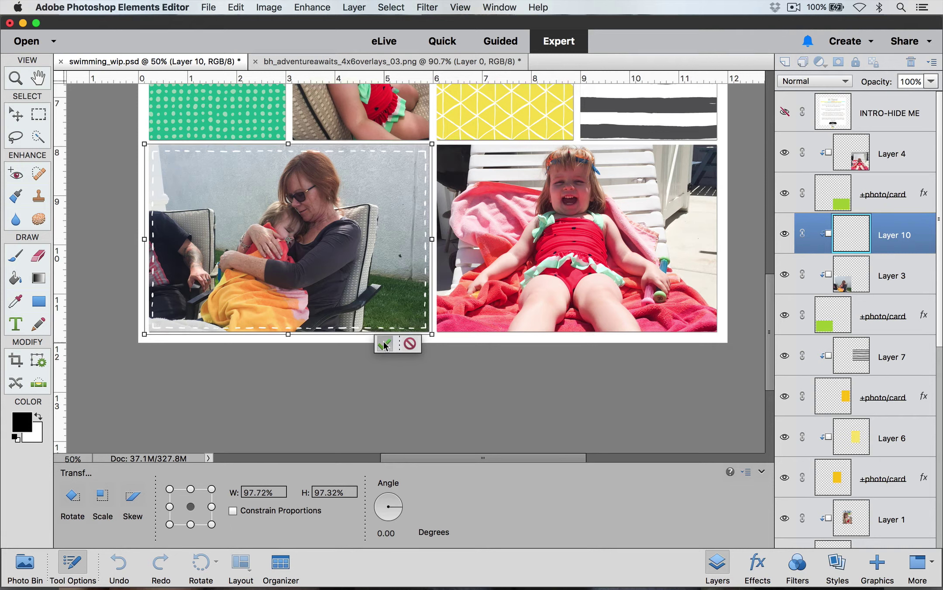
click(443, 376)
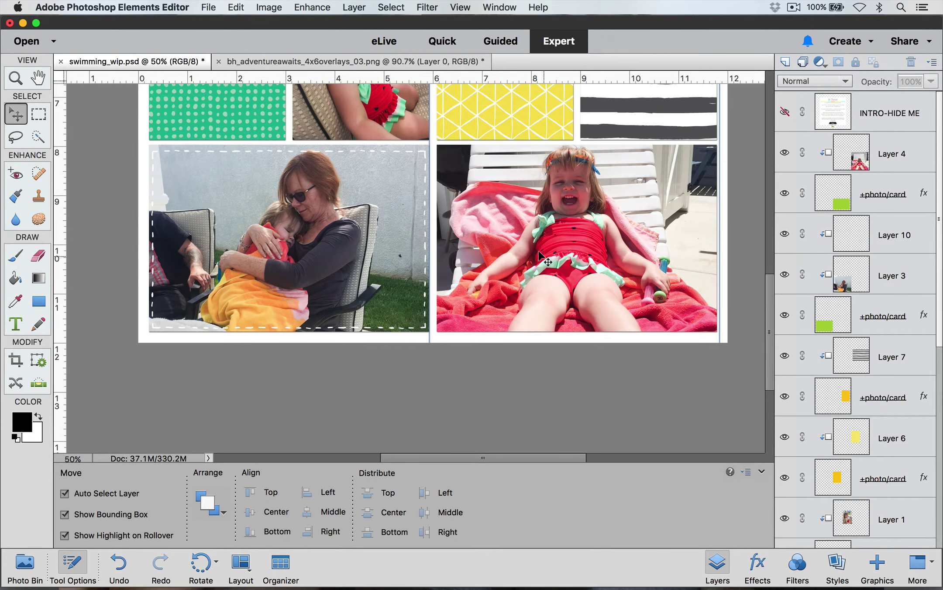
scroll(550, 245, right, 3)
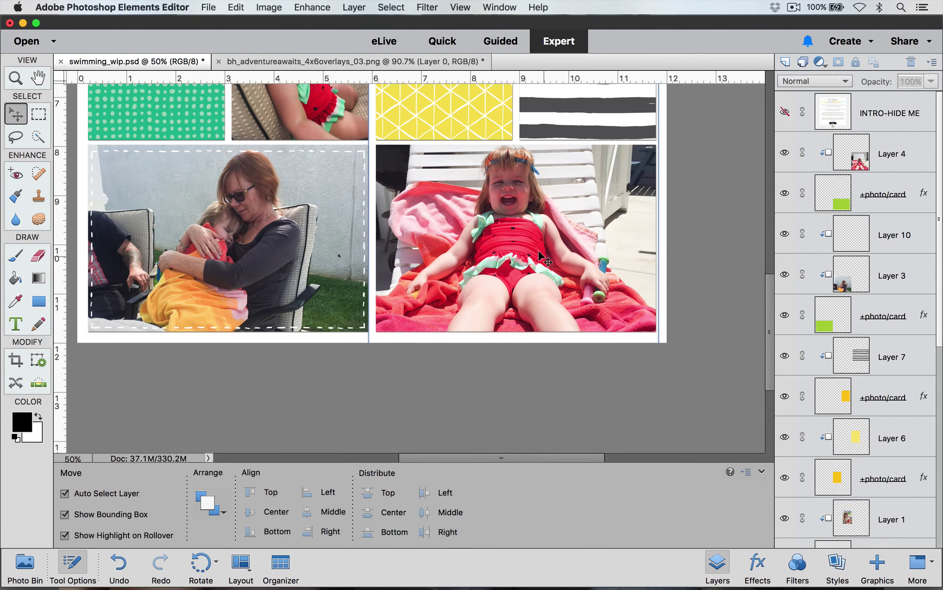
click(549, 185)
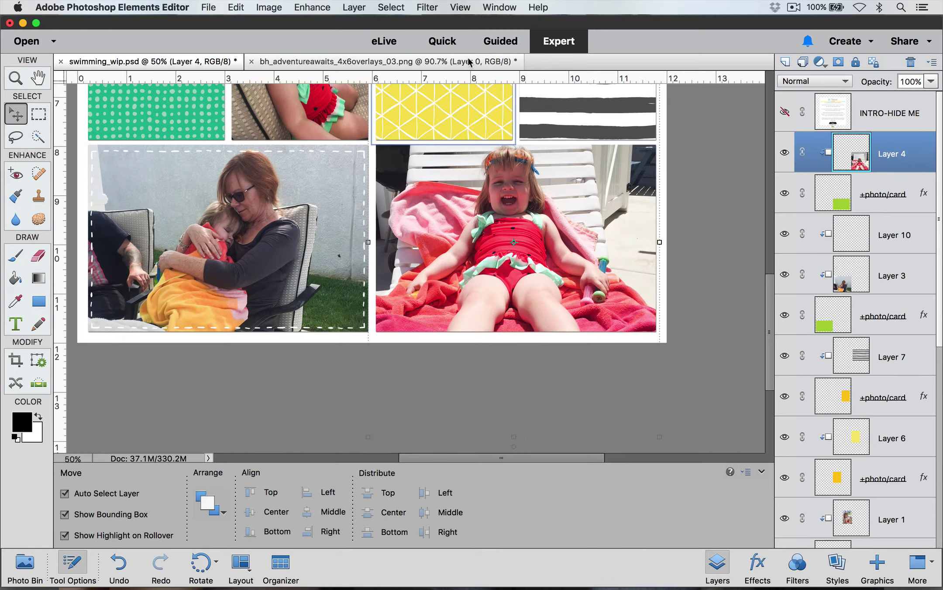
- Bring a third dashed-frame copy, Layer 11, into the collage and position it over the lounger photo
click(467, 61)
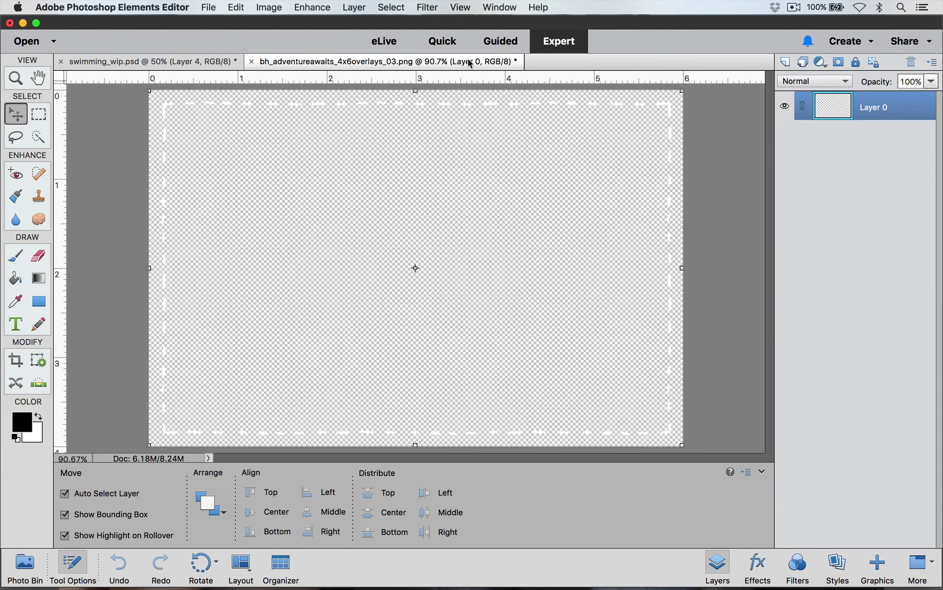
click(25, 565)
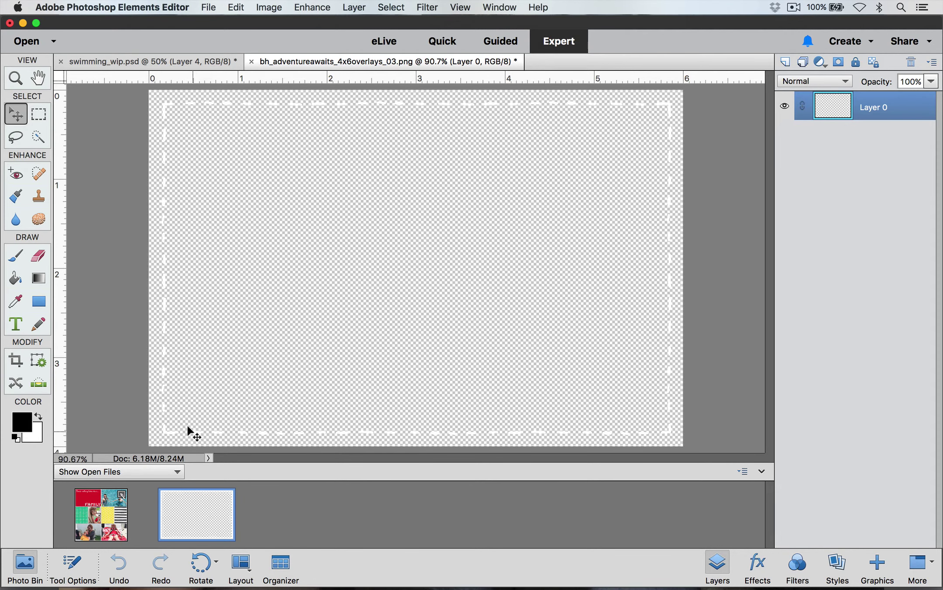
drag(188, 430, 97, 508)
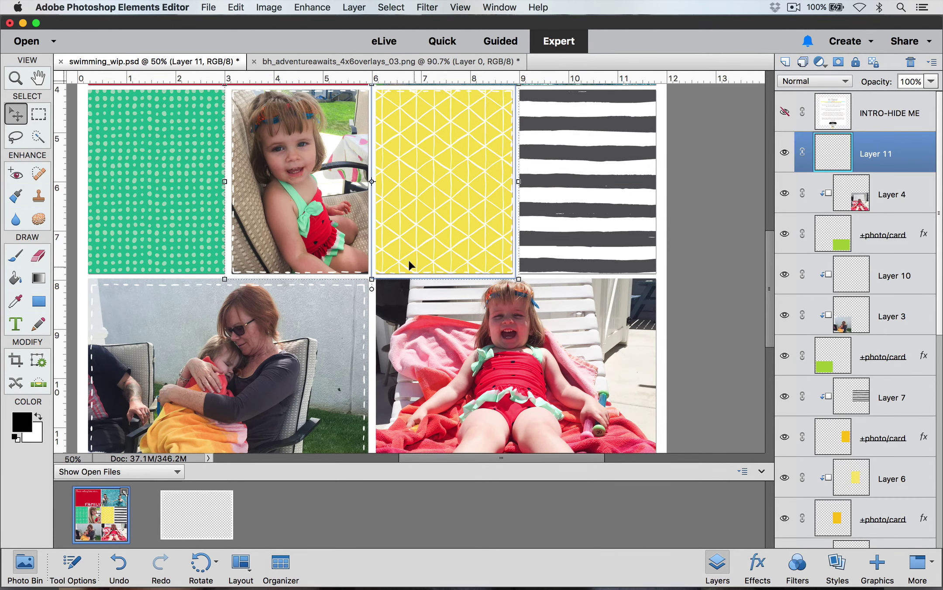
drag(408, 256, 551, 445)
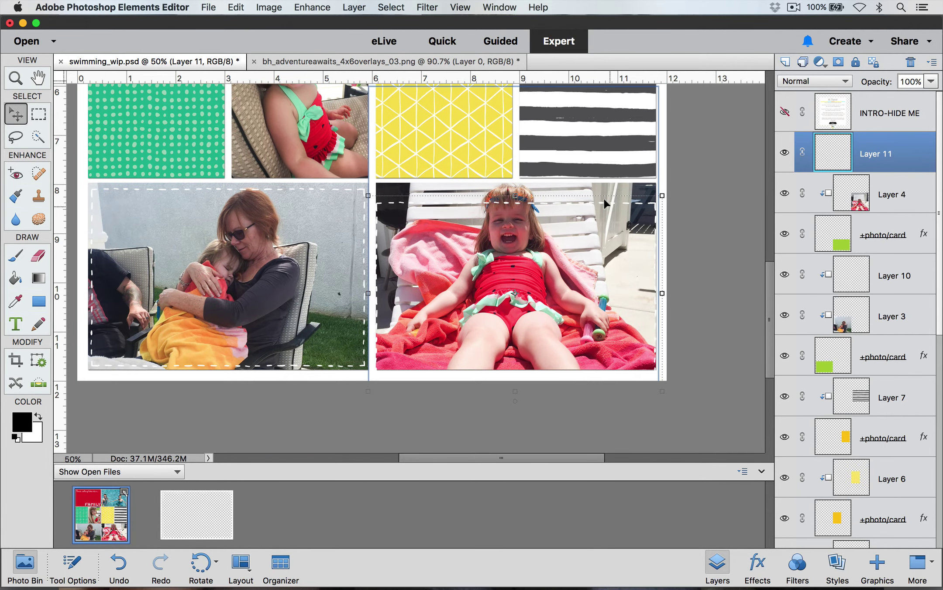
drag(597, 193, 599, 184)
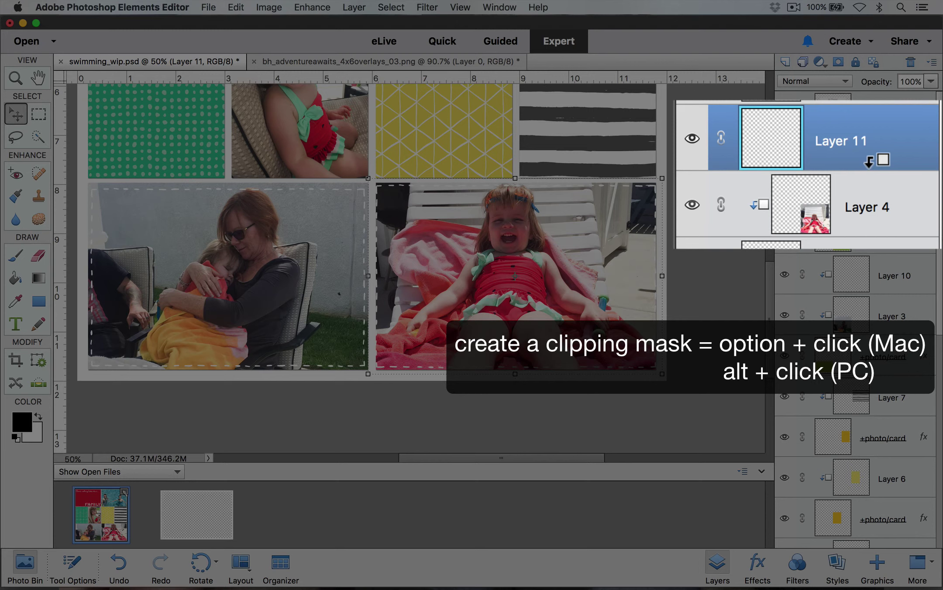
- Clip Layer 11 to the lounger photo's Layer 4 and scale it to 97.18%, committed
alt+click(870, 161)
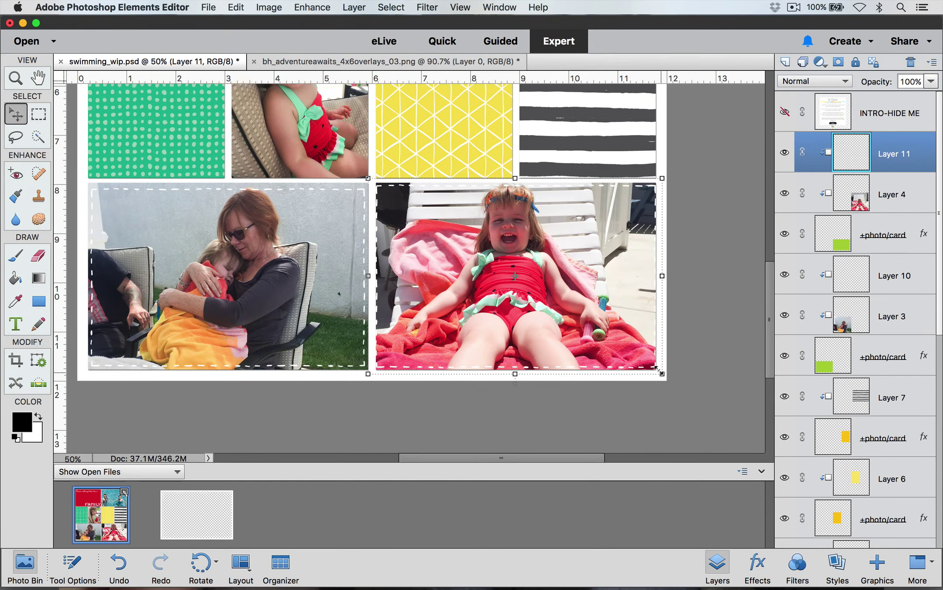
click(658, 370)
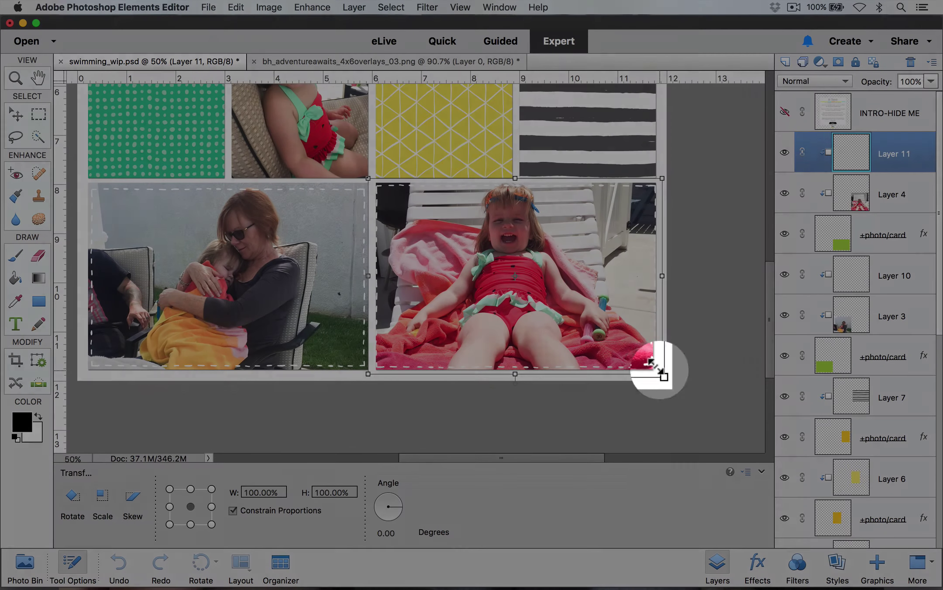
drag(661, 373, 658, 370)
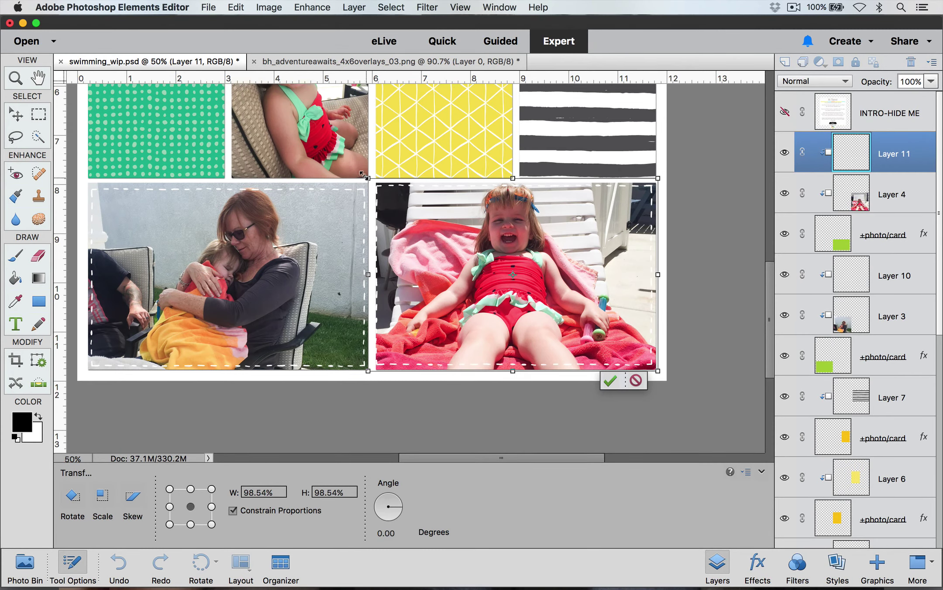
drag(370, 177, 371, 178)
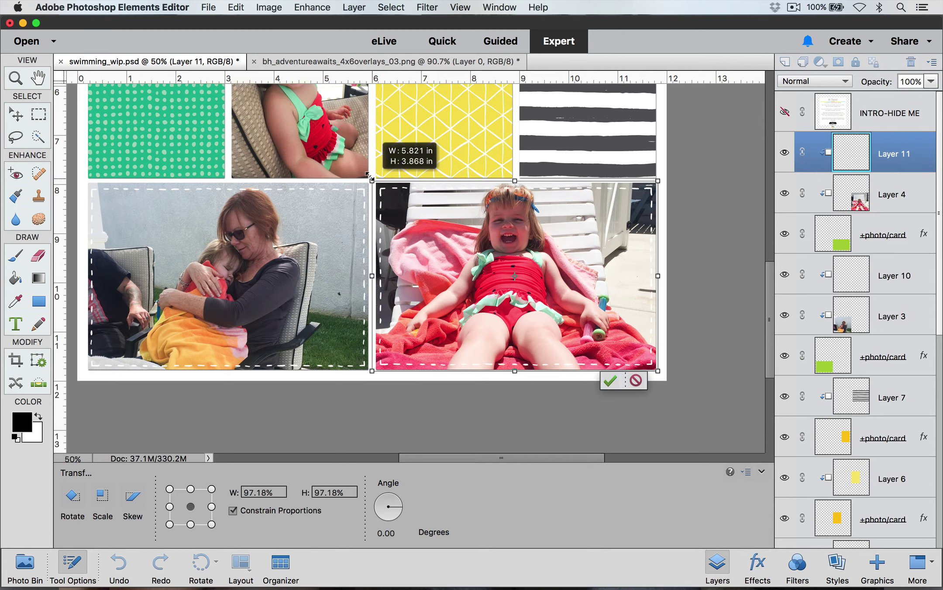
click(610, 380)
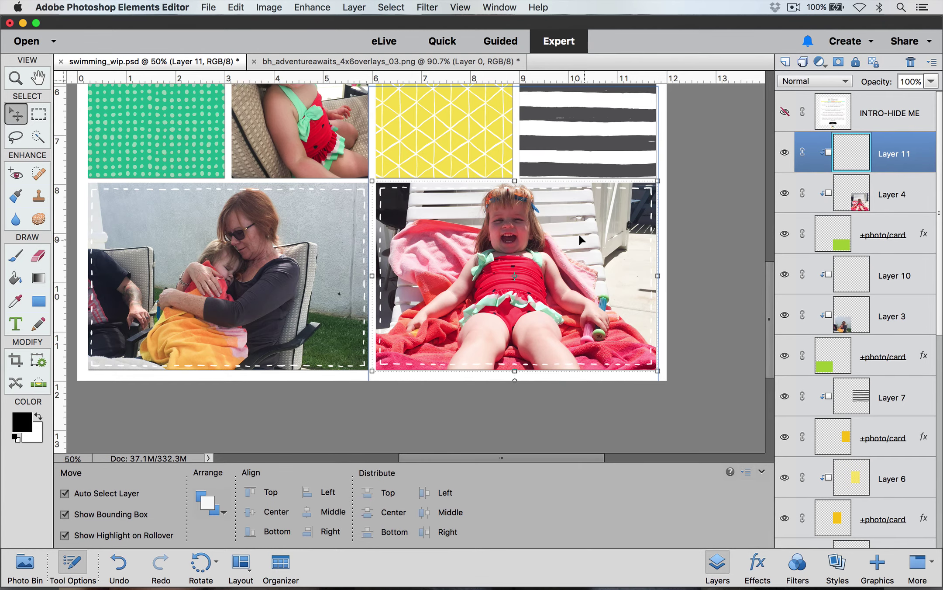
scroll(579, 233, up, 3)
scroll(578, 232, up, 4)
- Close the 4x6 overlay tab and open bh_adventureawaits_3x4overlays_02.png from Overlays > 3x4 Overlays
key(super+minus)
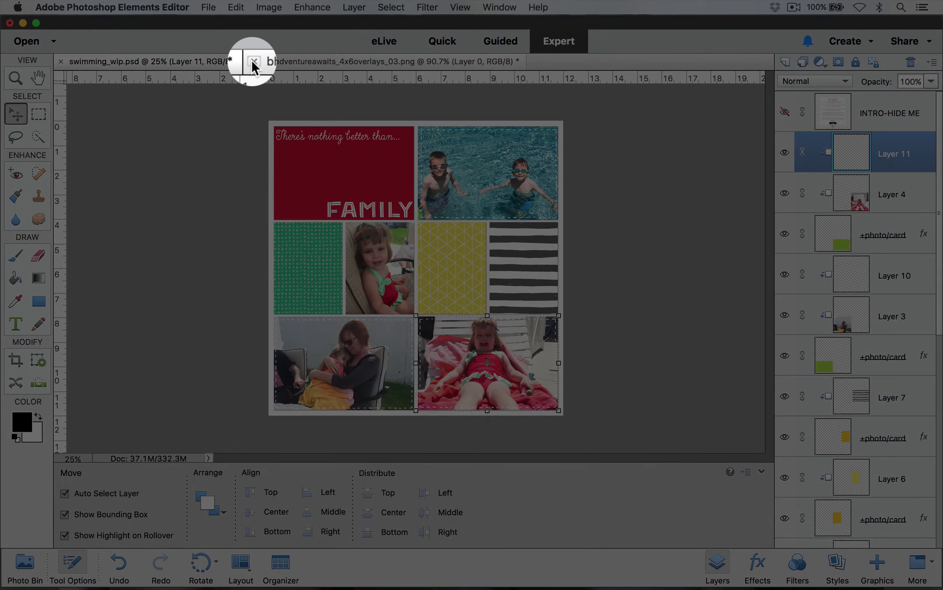
click(253, 62)
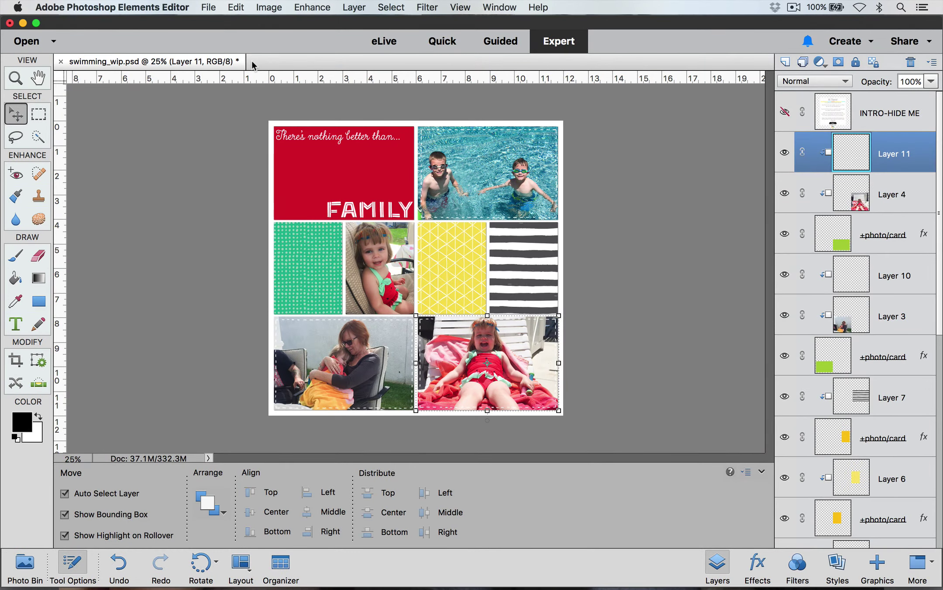
click(209, 8)
click(222, 35)
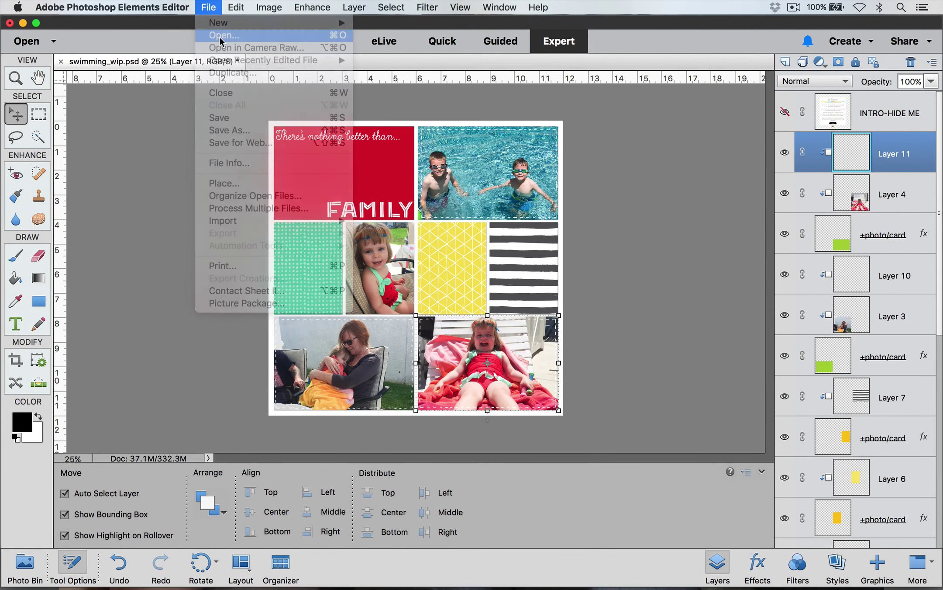
click(502, 95)
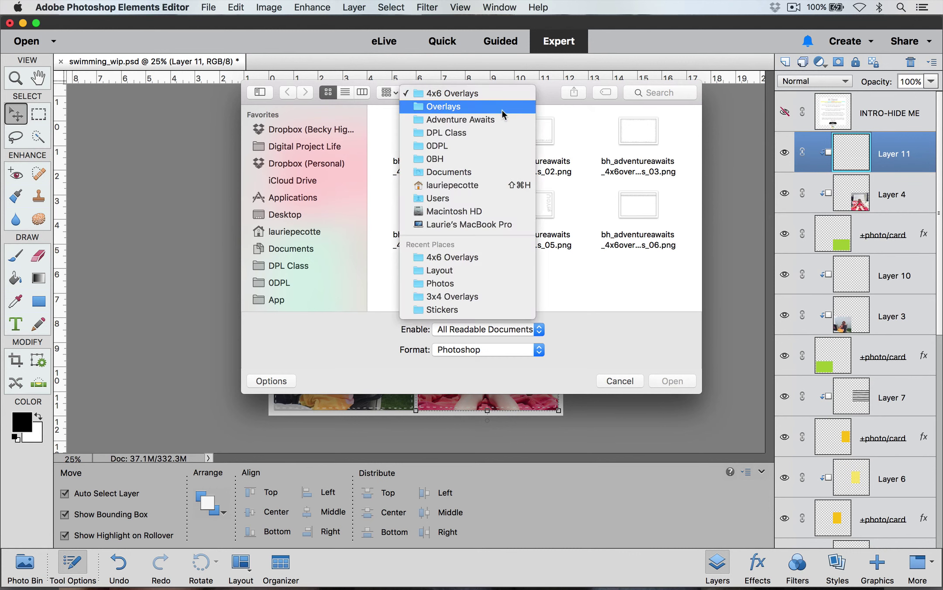
click(502, 110)
double_click(425, 128)
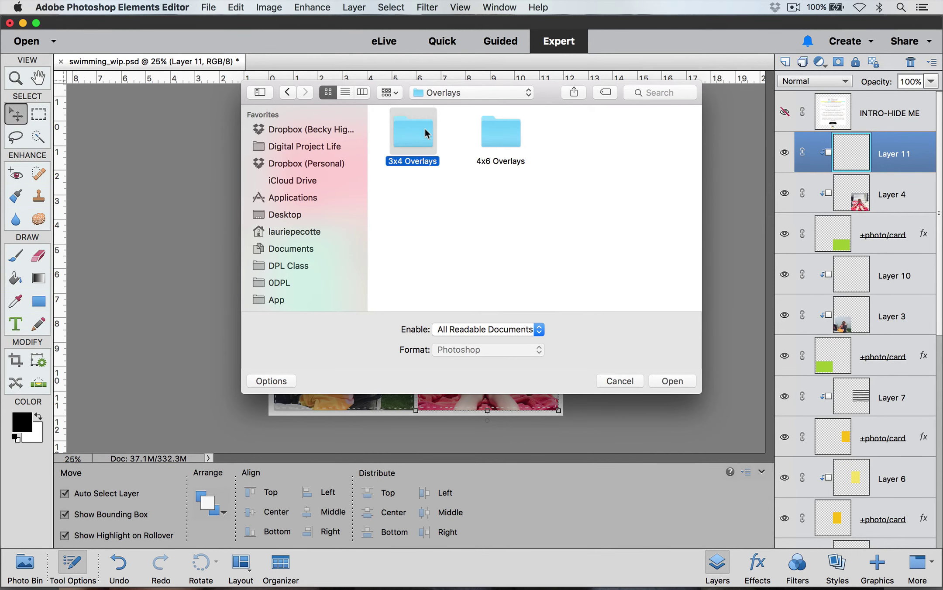
double_click(534, 131)
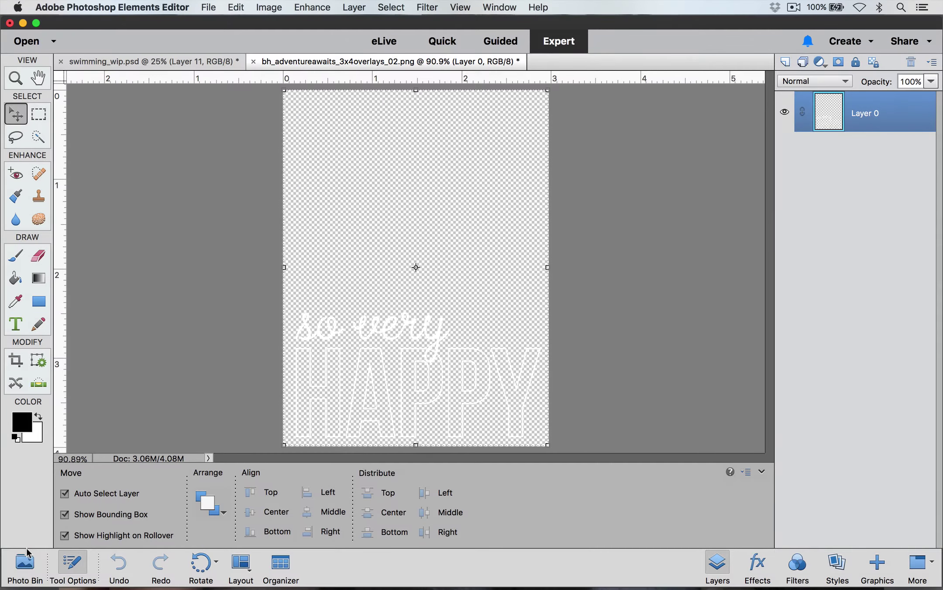
- Copy the 'so very HAPPY' overlay onto the swimming_wip thumbnail as Layer 12 and zoom to 50%
click(25, 566)
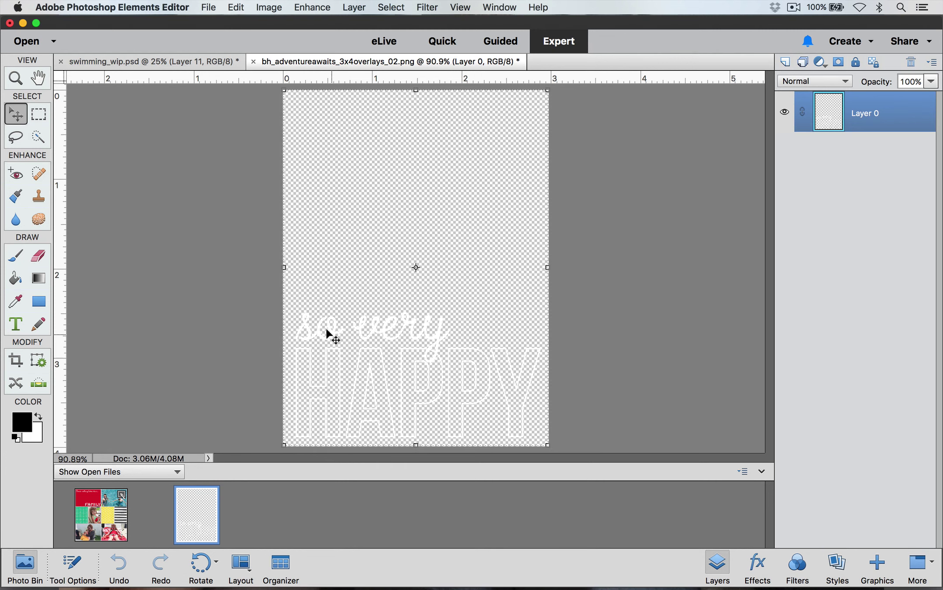
drag(326, 327, 101, 514)
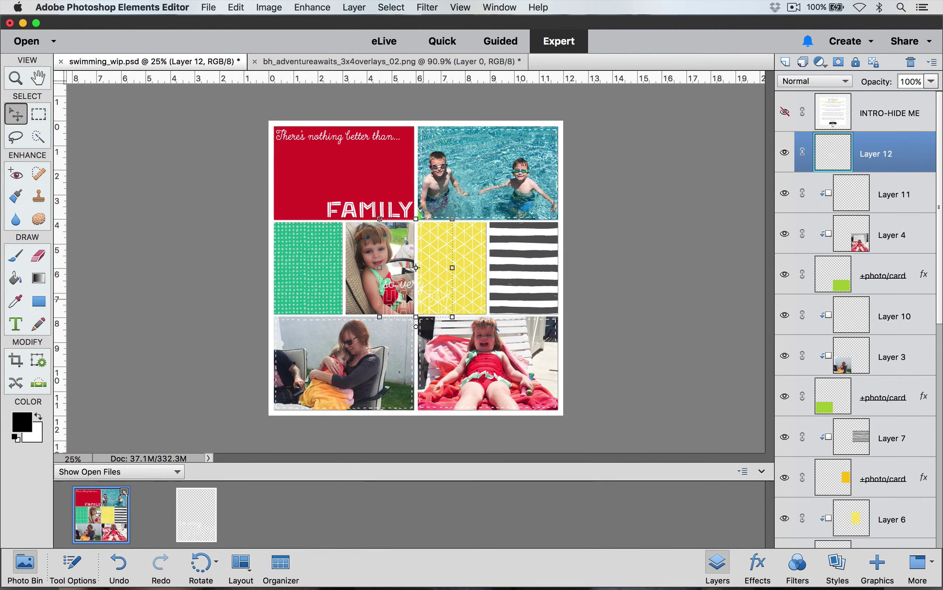
key(super+equal)
key(super+equal)
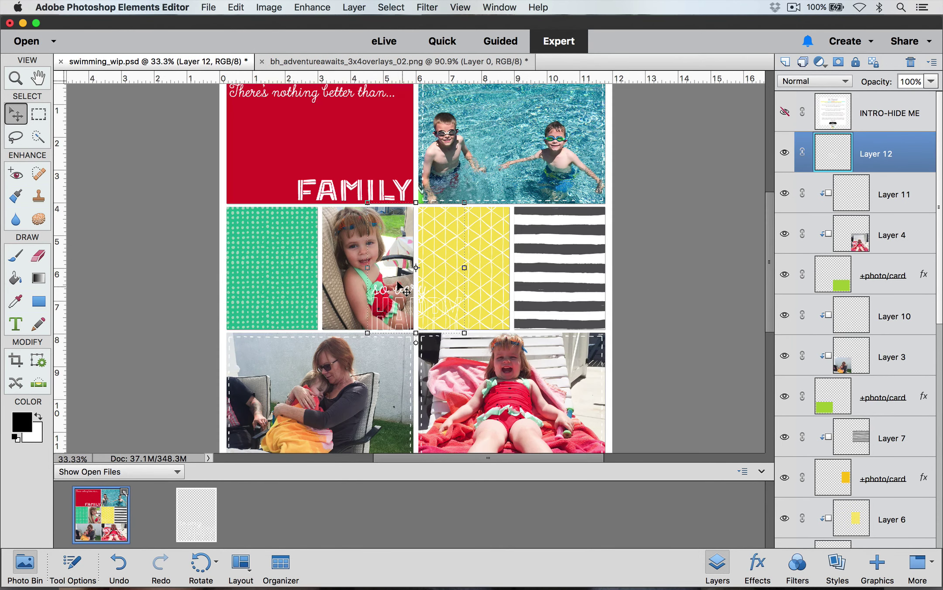
- Reorder Layer 12 directly above Layer 1 and drag the text onto the chair photo
click(351, 296)
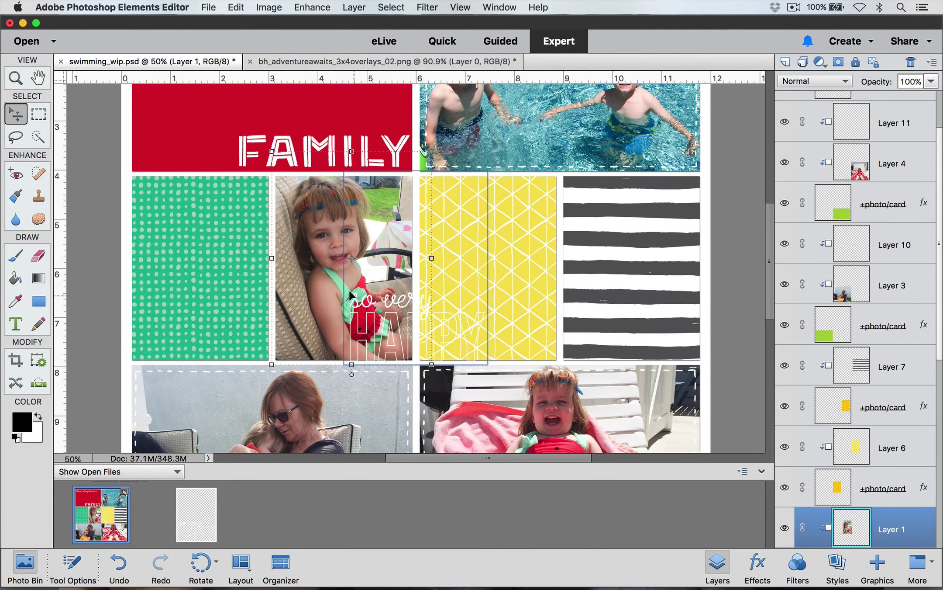
click(383, 296)
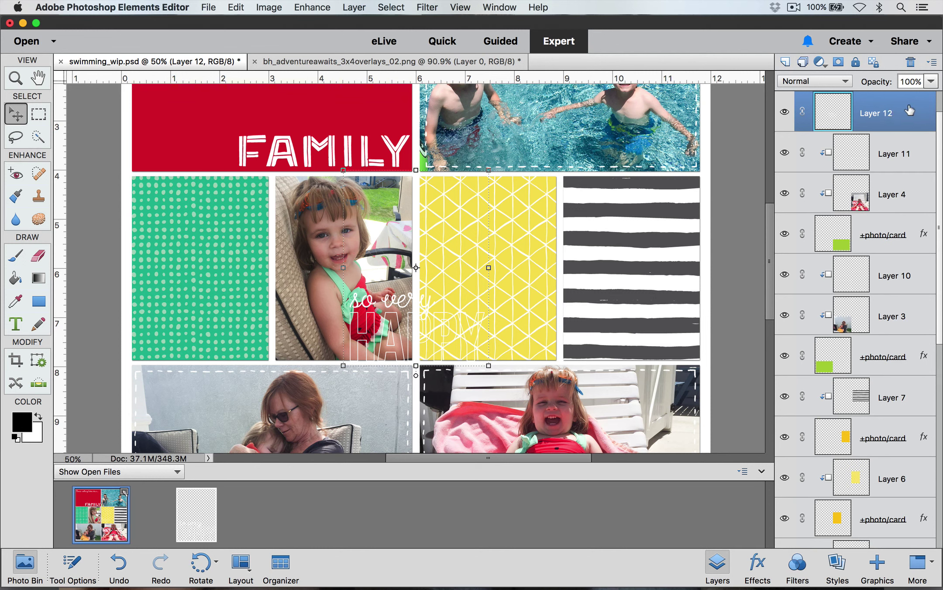
drag(910, 110, 897, 419)
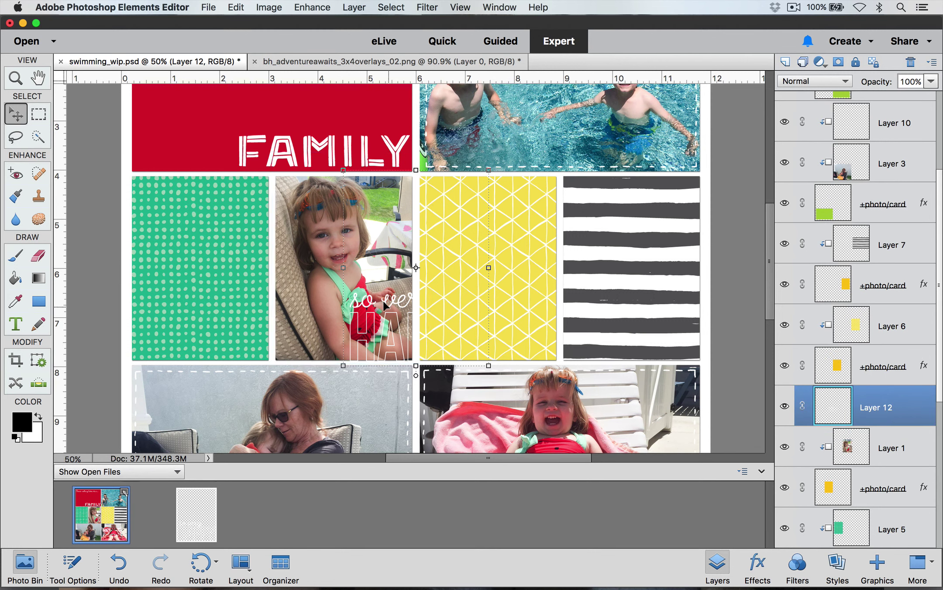
drag(383, 299, 316, 305)
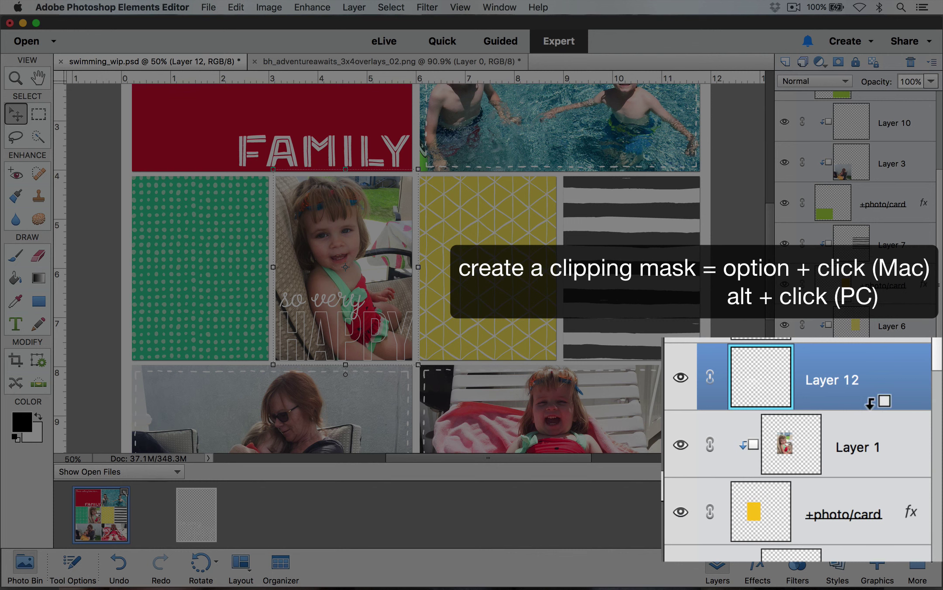
- Clip Layer 12 to Layer 1, scale it to 97.17%, nudge it down, and zoom out to the full page
alt+click(870, 402)
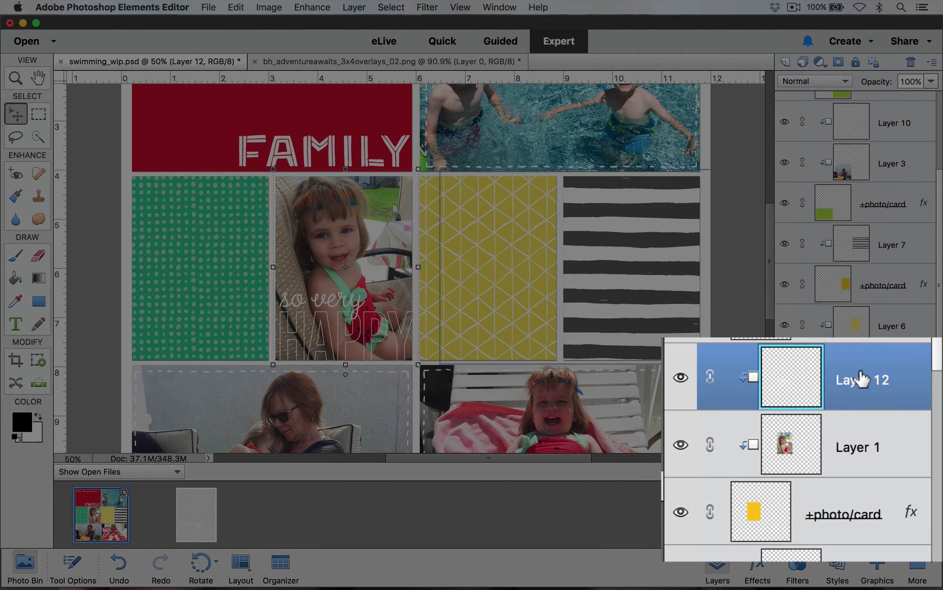
click(417, 363)
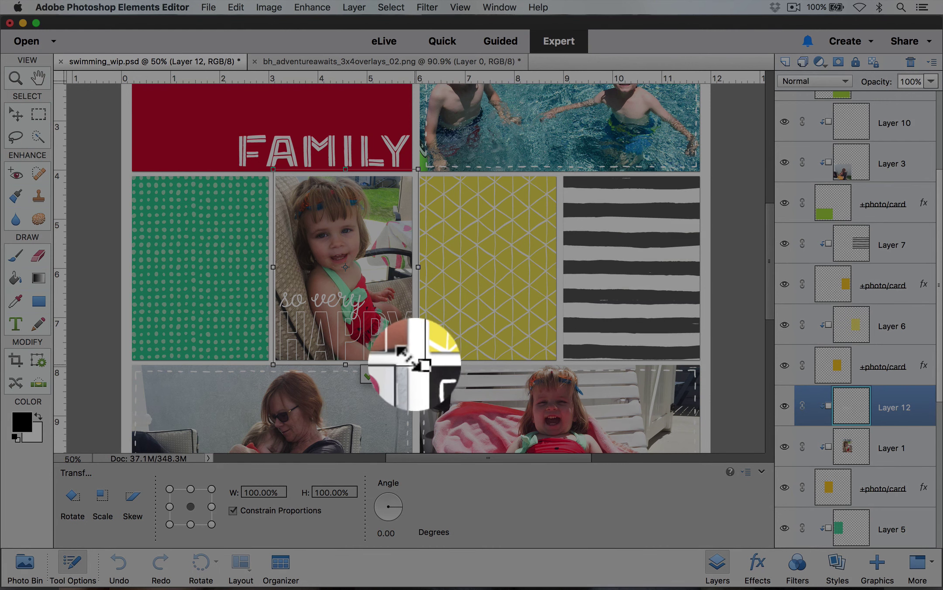
drag(417, 363, 408, 354)
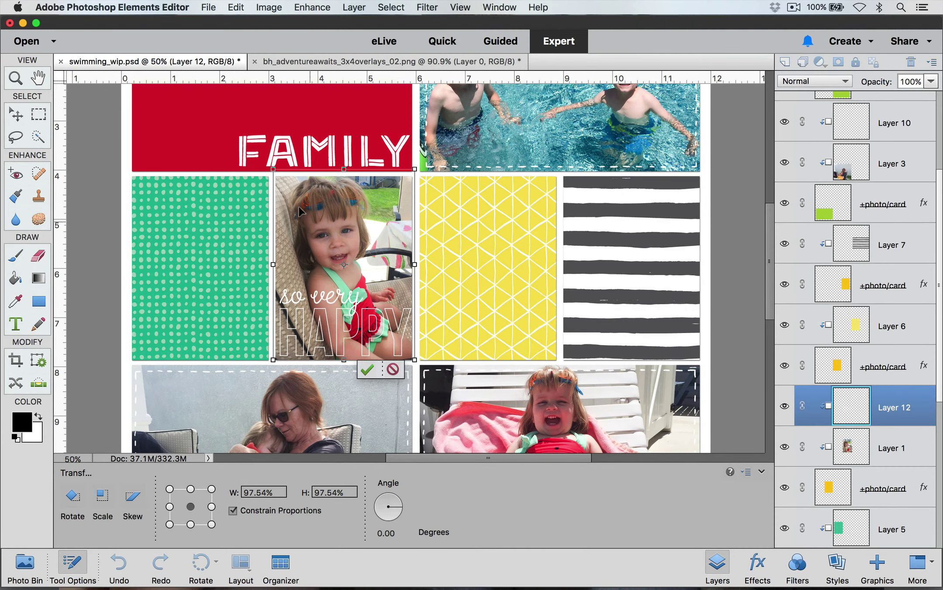
drag(269, 164, 269, 166)
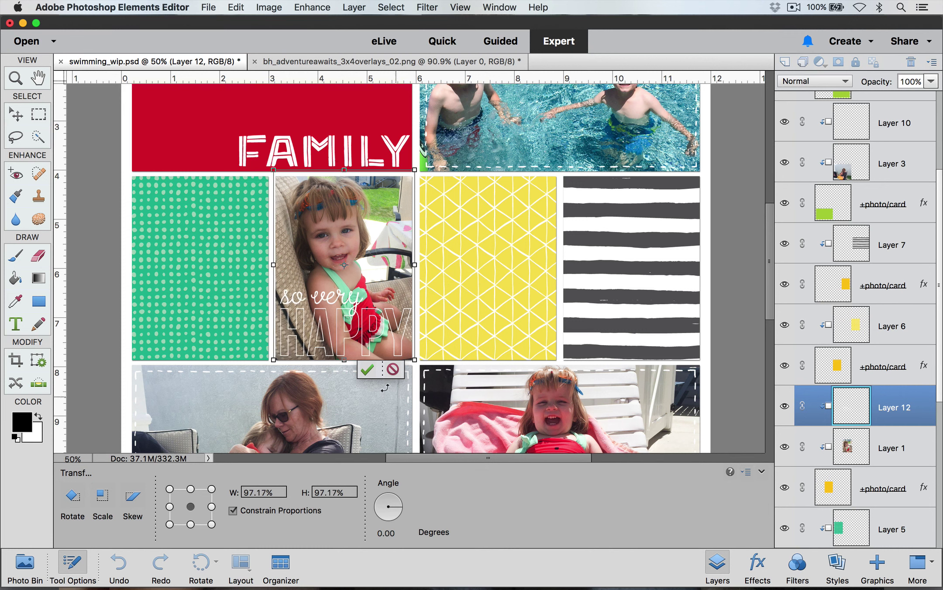
click(367, 370)
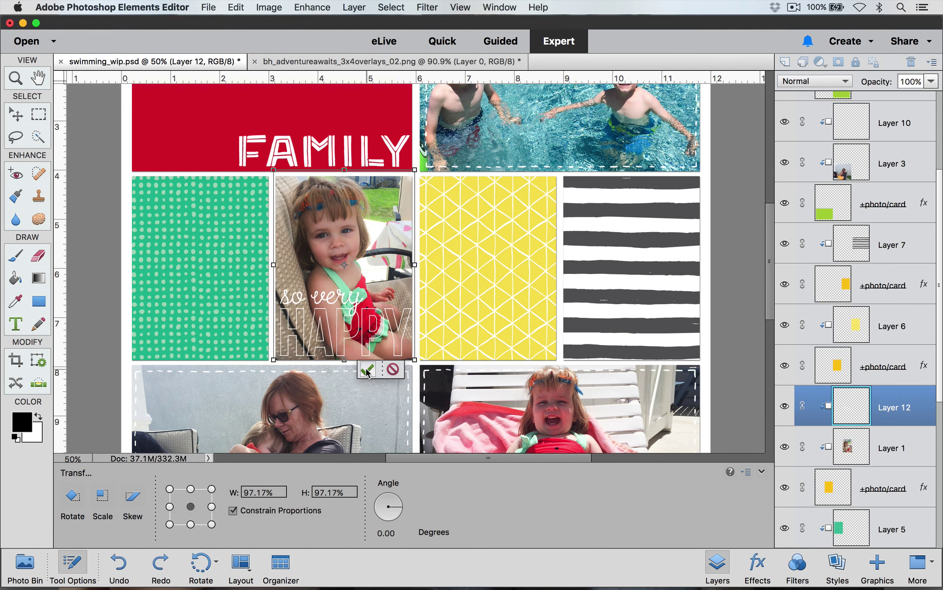
key(Down)
key(Down)
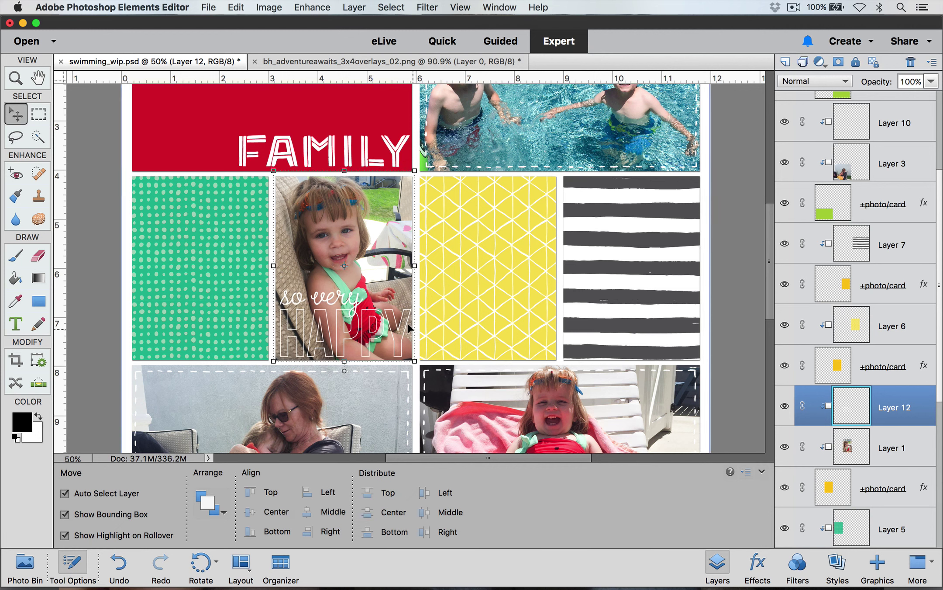
key(super+minus)
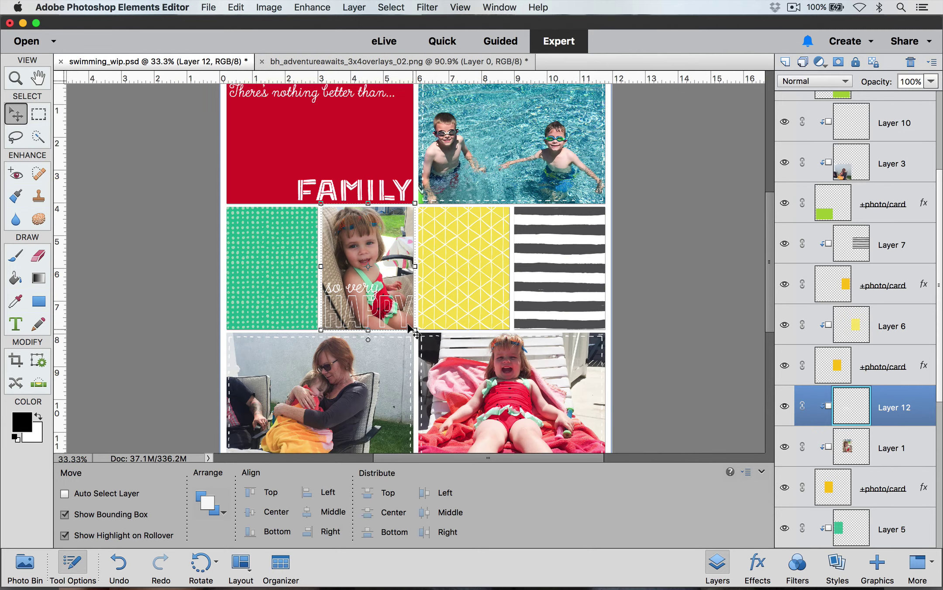
key(super+minus)
click(594, 251)
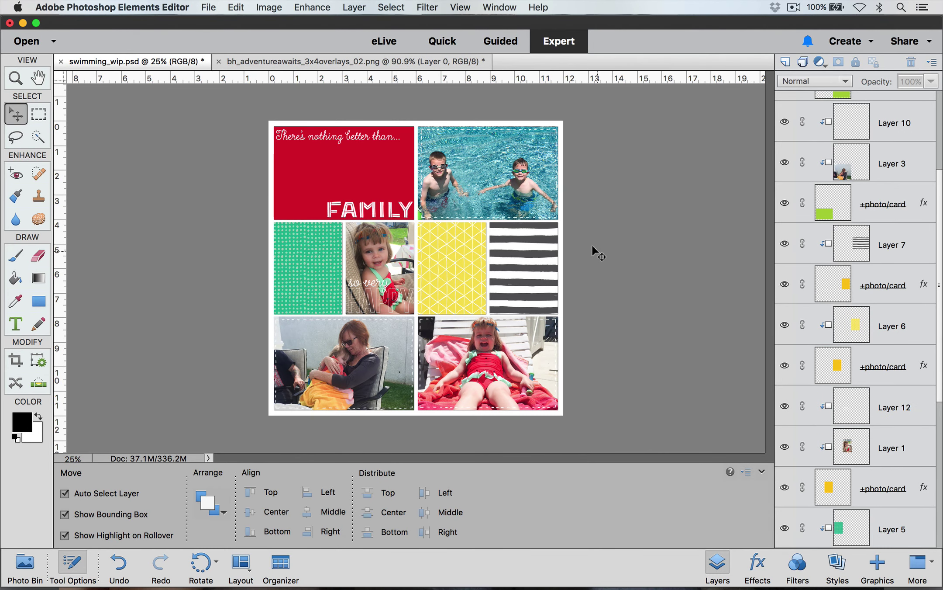